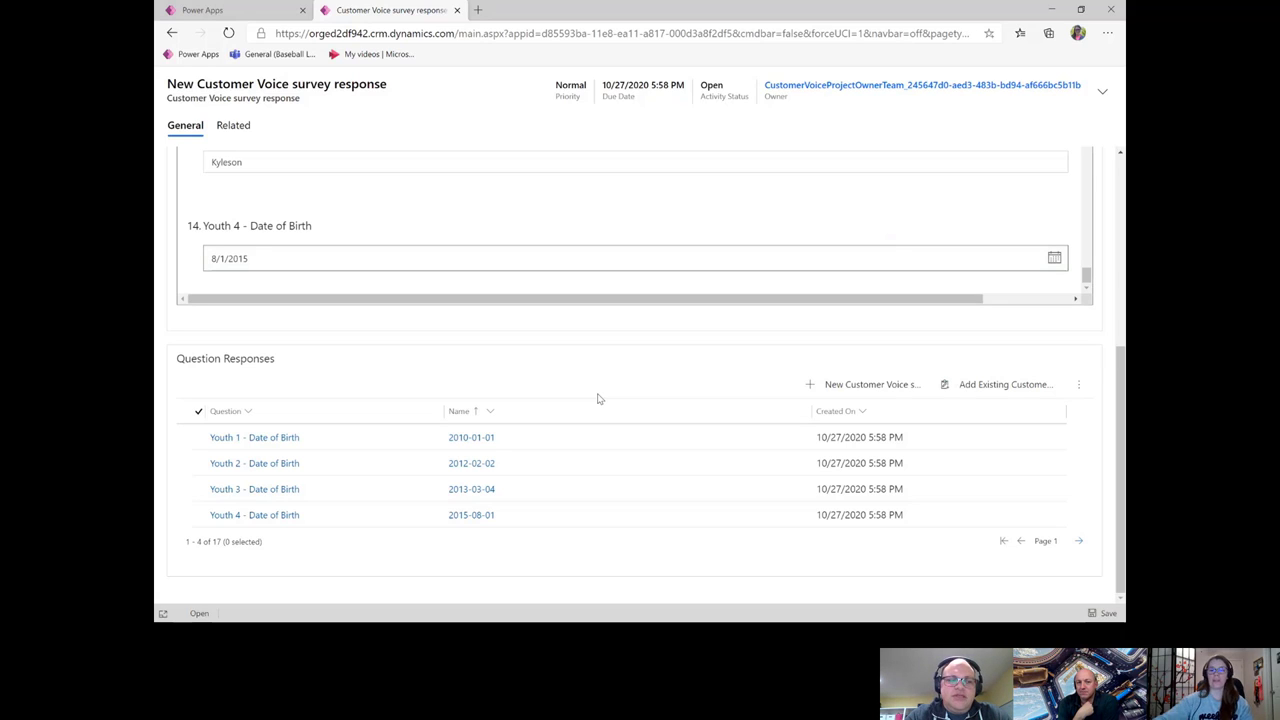
- Review the survey response's general fields, response details and Question Responses list
scroll(643, 346, "up", 3)
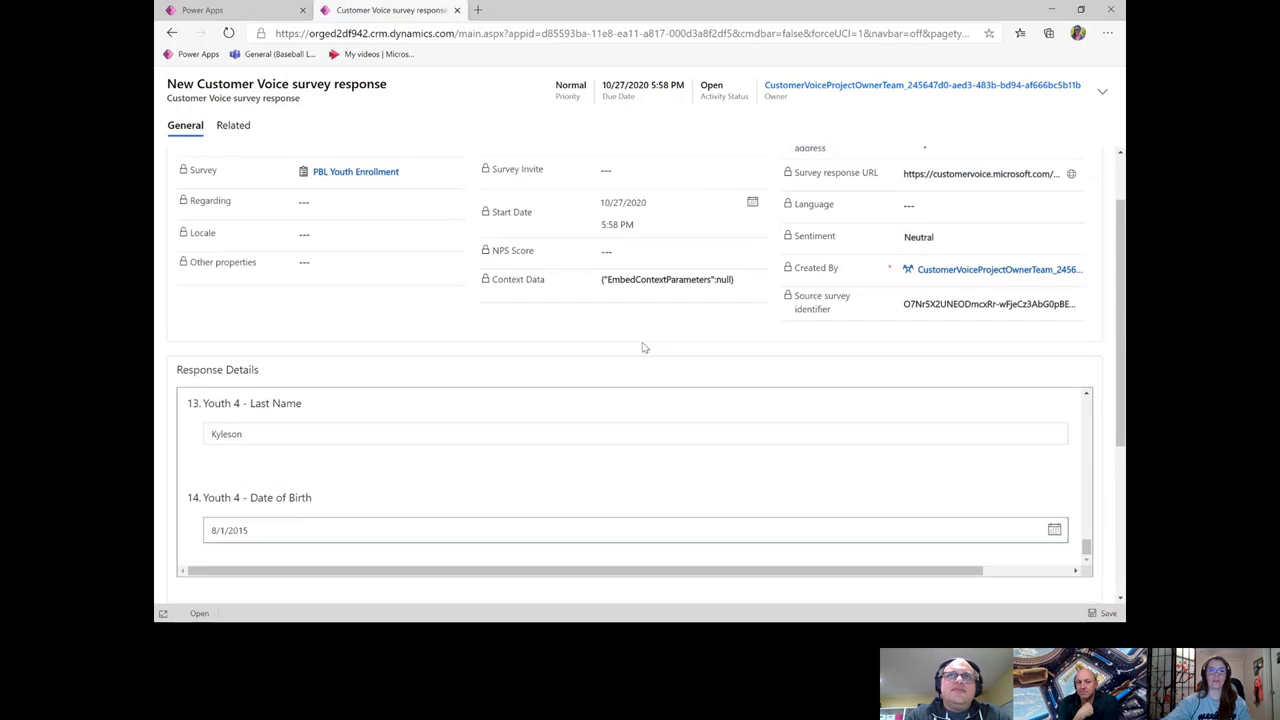
scroll(587, 322, "up", 1)
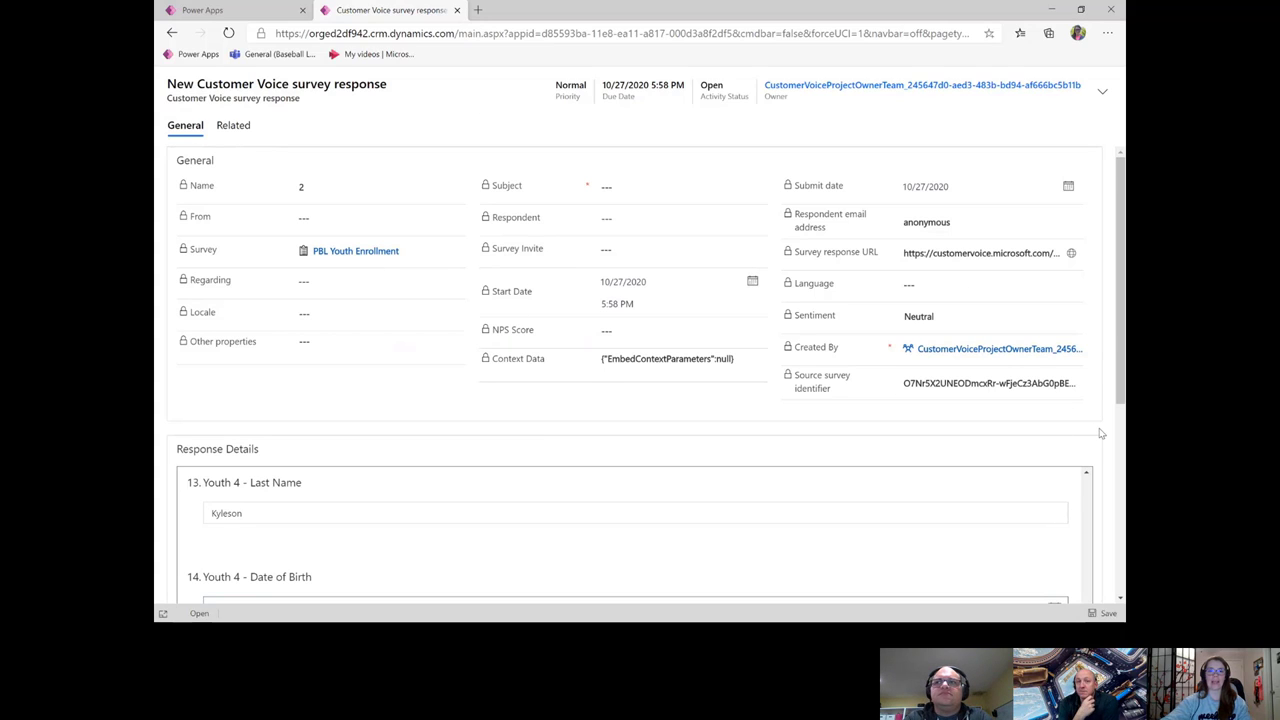
scroll(1100, 433, "down", 3)
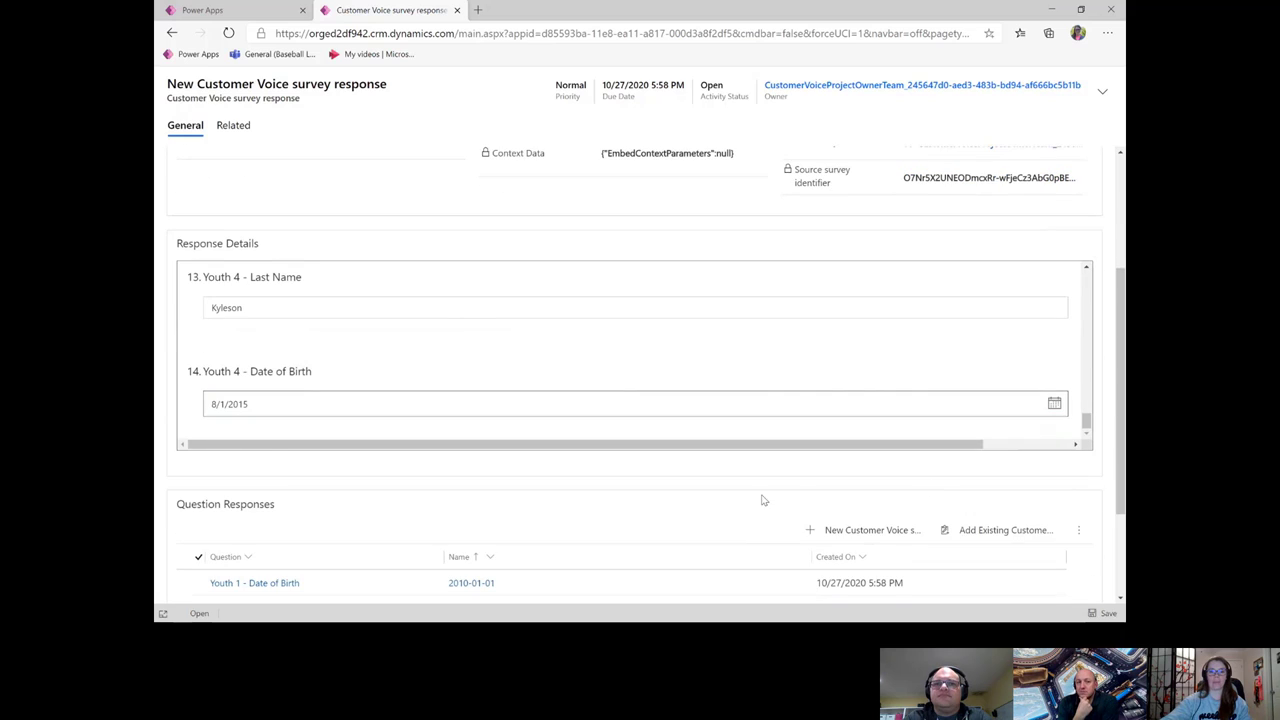
scroll(798, 492, "down", 2)
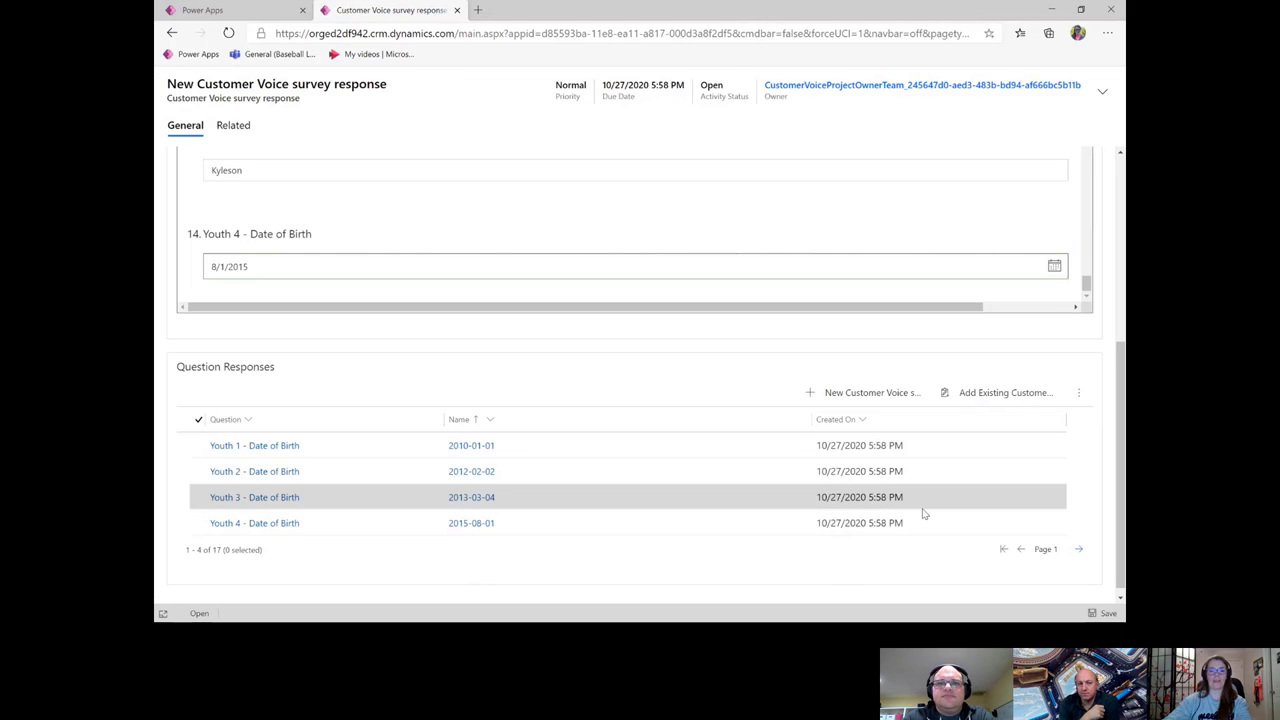
- Switch to Microsoft Whiteboard and draw a rough oval at the top centre of the canvas with the Galaxy pen
key("alt+Tab")
left_click(376, 372)
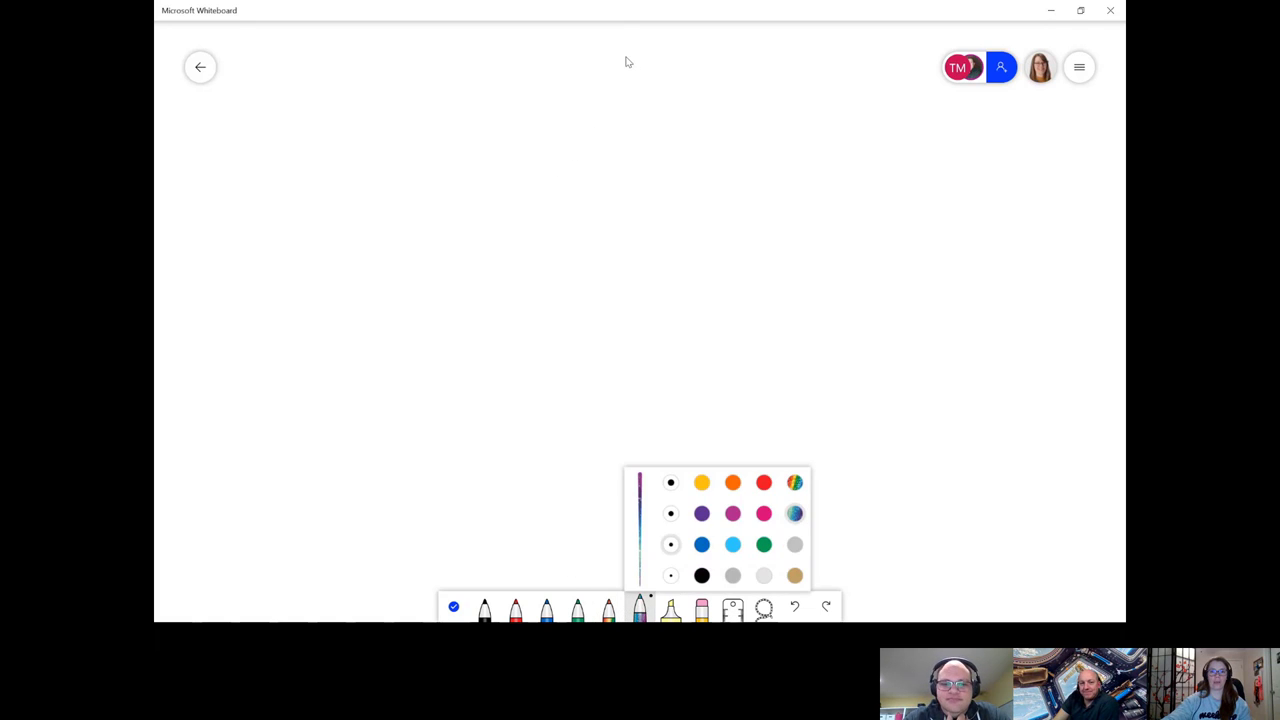
mouse_move(627, 55)
left_mouse_down()
mouse_move(583, 57)
mouse_move(577, 103)
mouse_move(717, 109)
mouse_move(621, 57)
left_mouse_up()
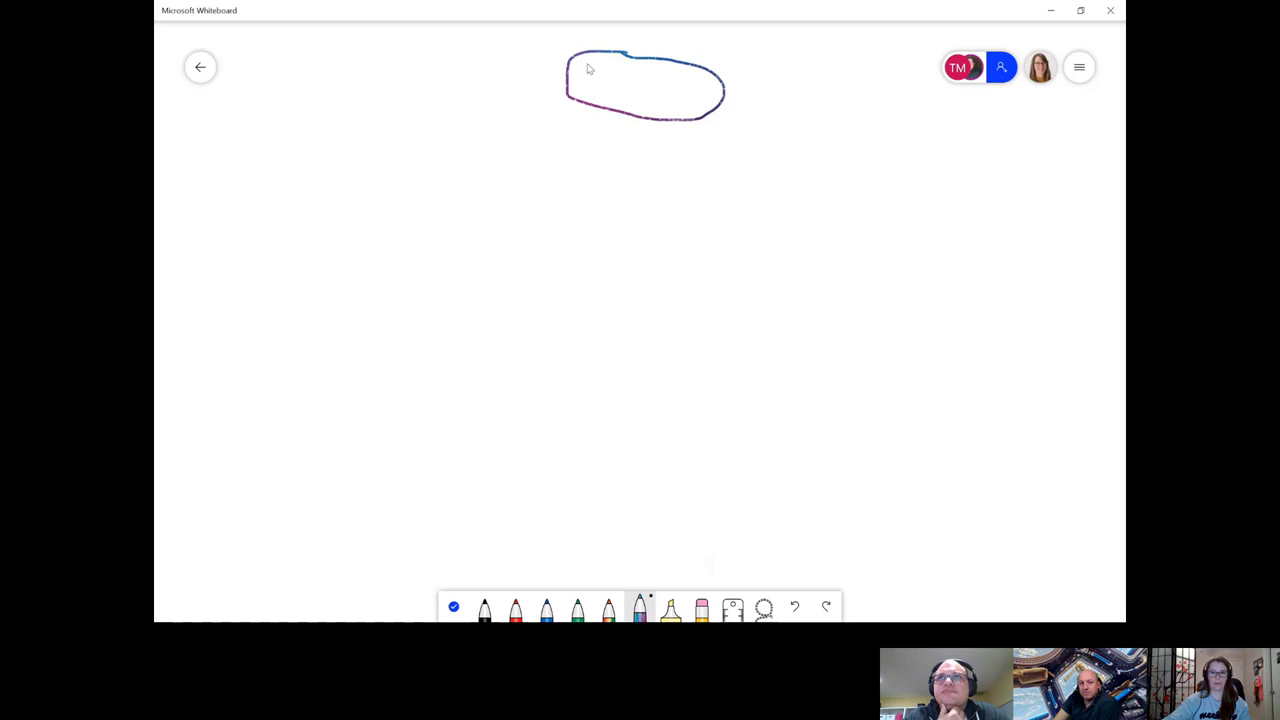
left_click(1080, 68)
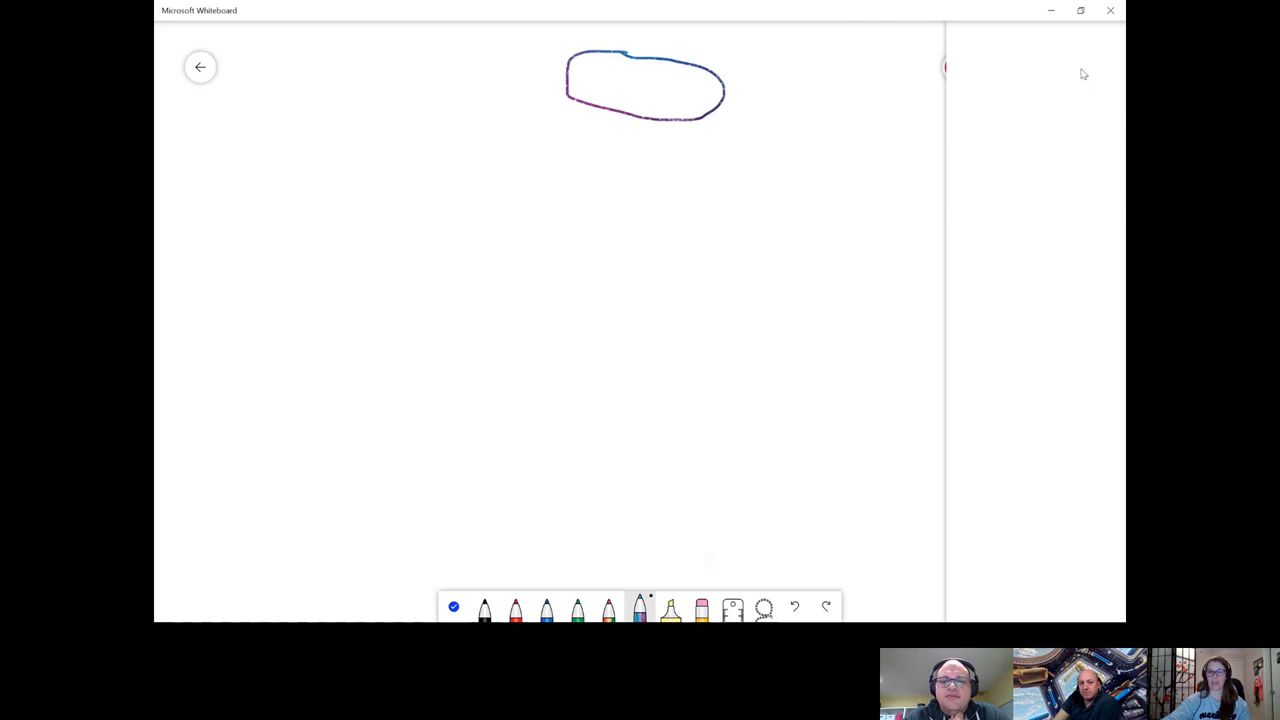
left_click(722, 146)
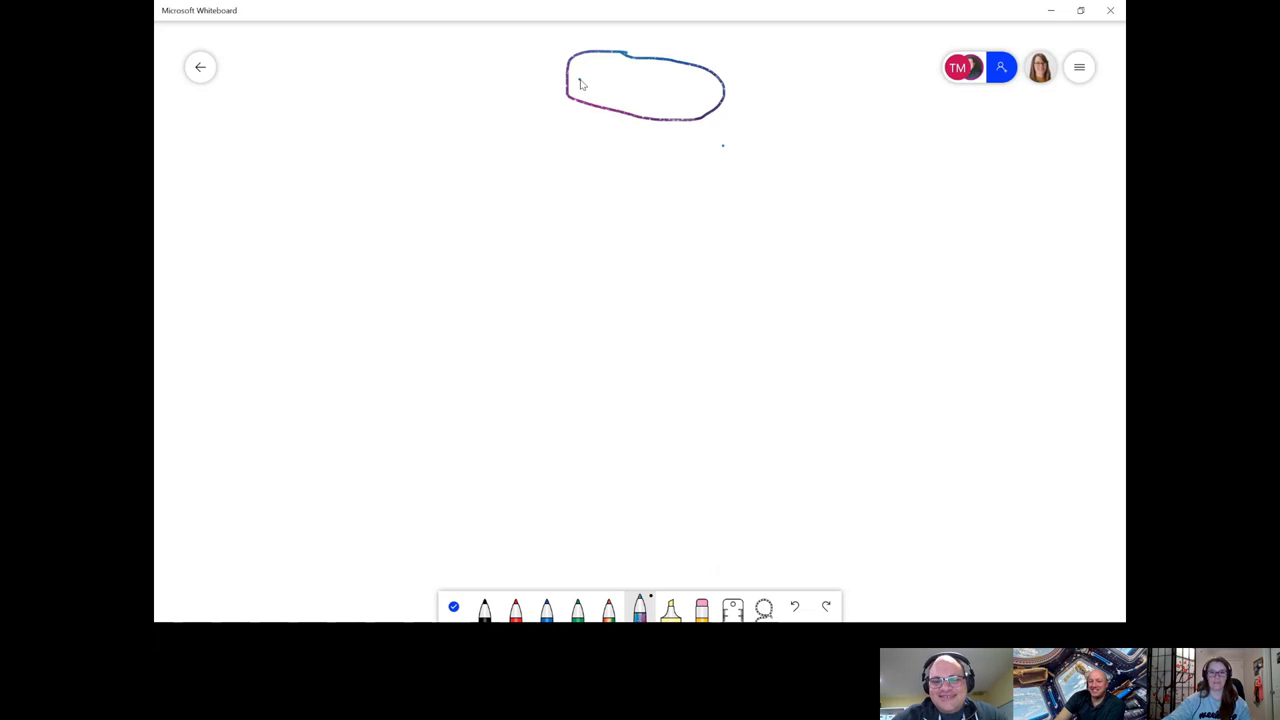
- Handwrite the word NEW inside the oval with the Galaxy pen
left_click(579, 80)
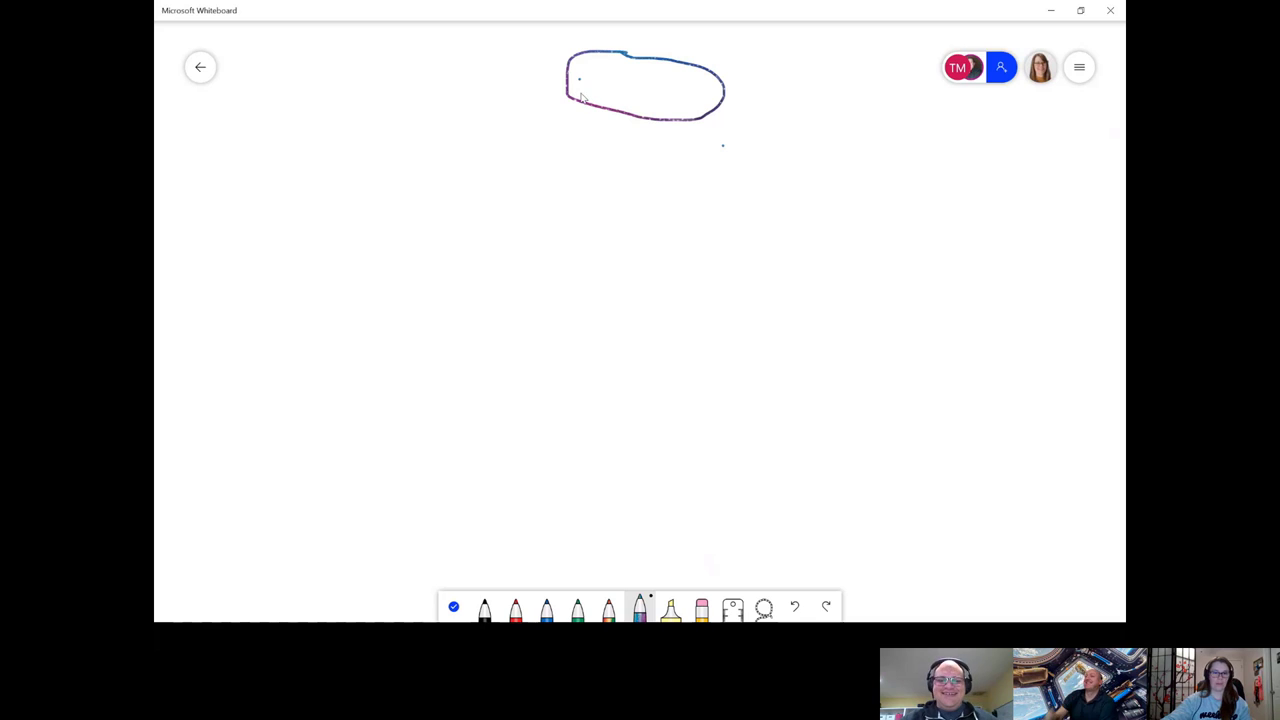
mouse_move(582, 97)
left_mouse_down()
mouse_move(580, 78)
mouse_move(602, 80)
mouse_move(620, 117)
mouse_move(642, 110)
mouse_move(634, 98)
left_mouse_up()
mouse_move(649, 84)
left_mouse_down()
mouse_move(668, 108)
mouse_move(684, 86)
mouse_move(697, 94)
left_mouse_up()
scroll(855, 180, "up", 2)
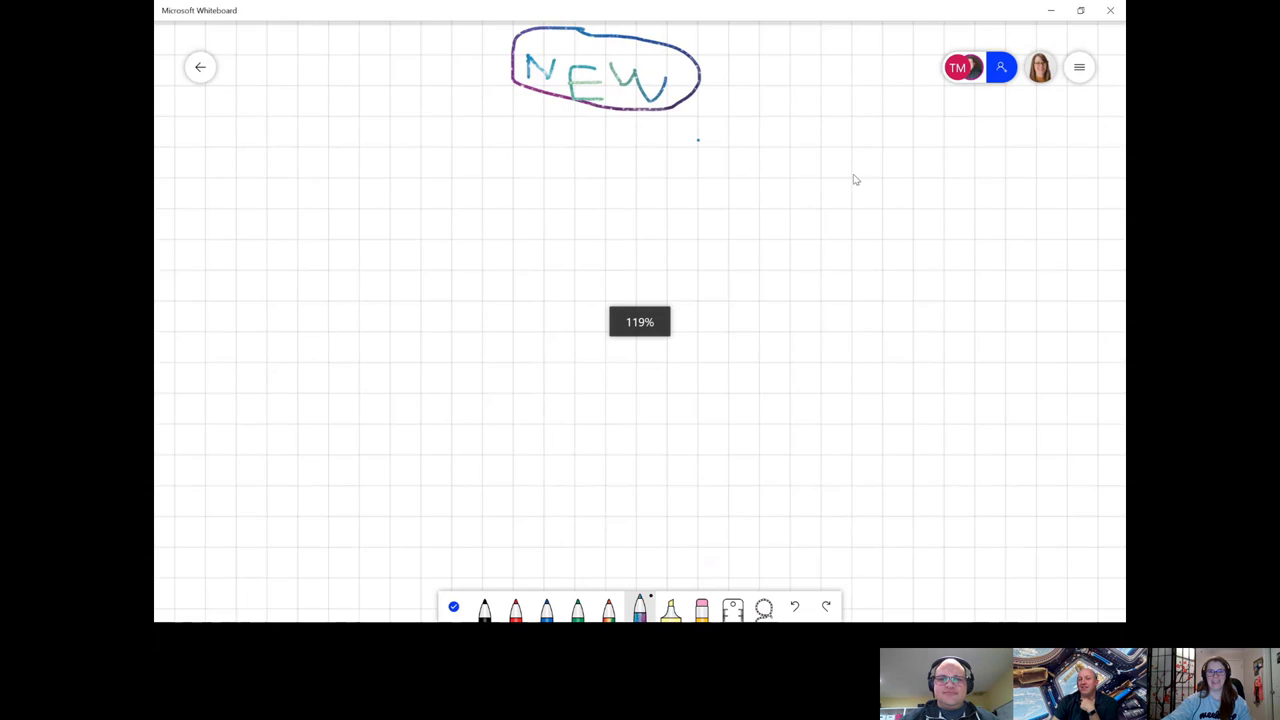
scroll(829, 171, "down", 1)
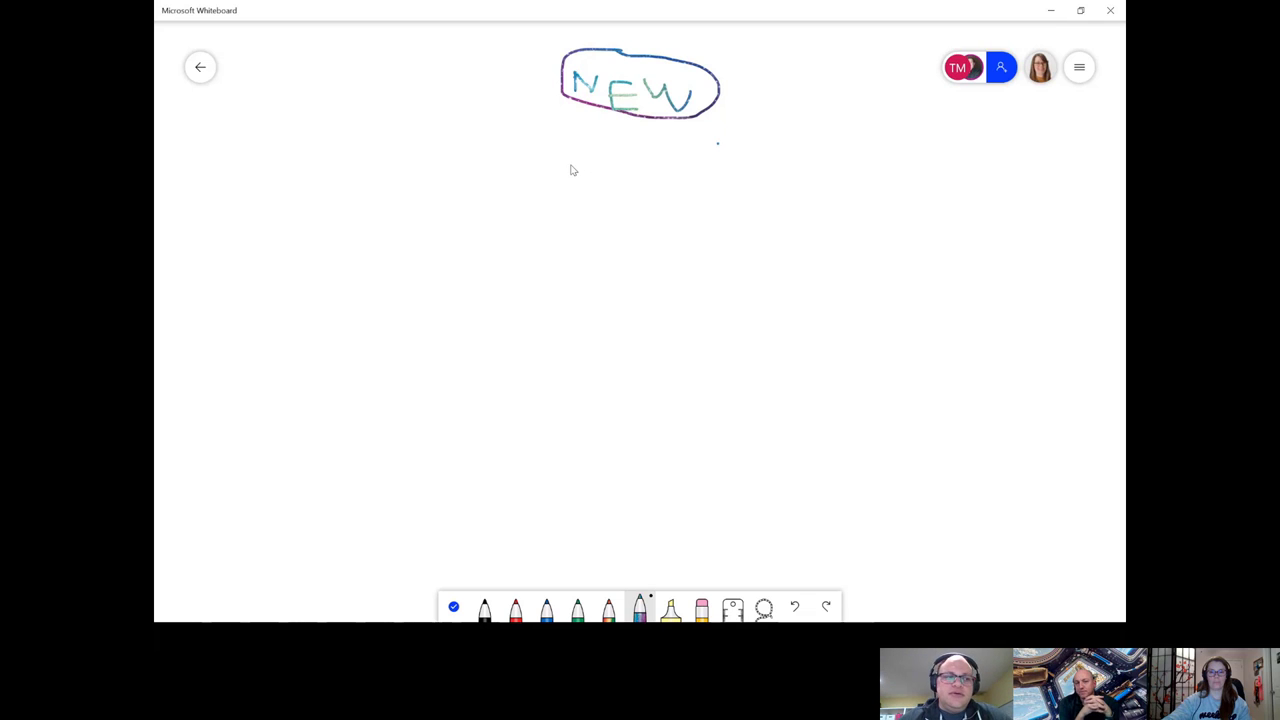
- Draw a small parallelogram below the NEW oval and begin a handwritten label in it starting with "Create"
mouse_move(571, 163)
left_mouse_down()
mouse_move(657, 217)
mouse_move(670, 170)
mouse_move(566, 158)
mouse_move(570, 184)
mouse_move(650, 181)
left_mouse_up()
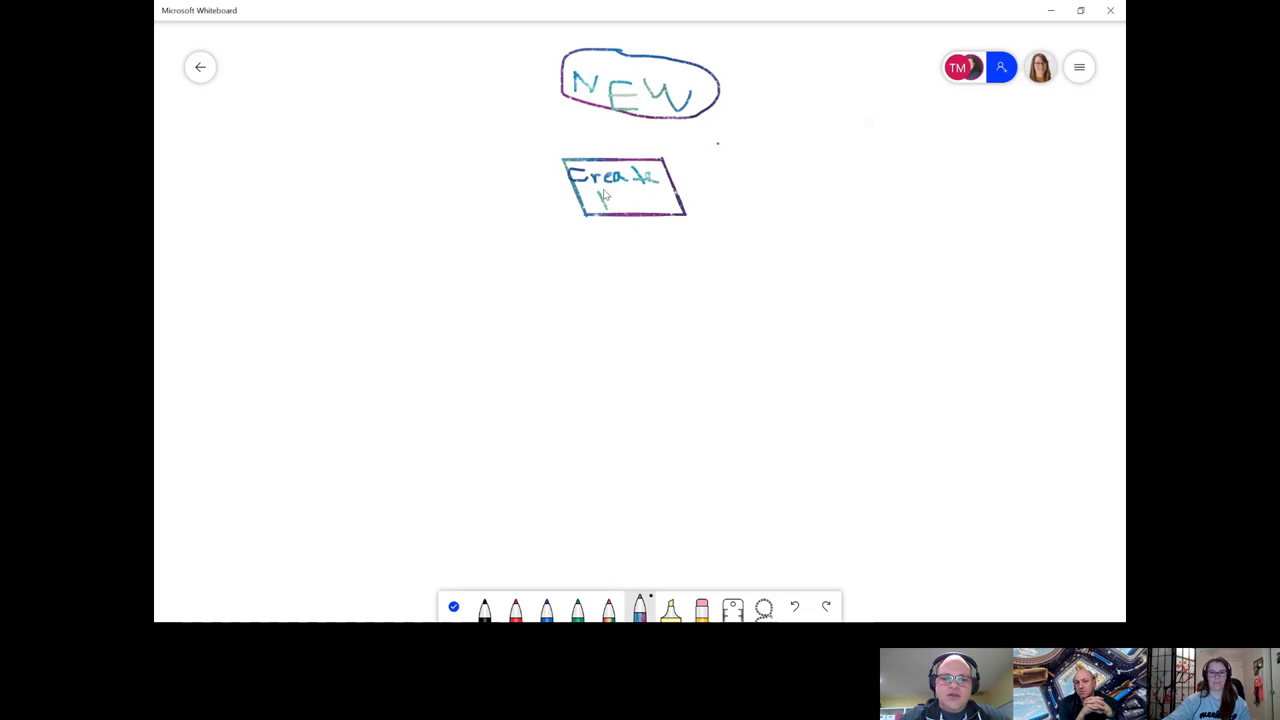
left_click_drag(603, 192, 646, 206)
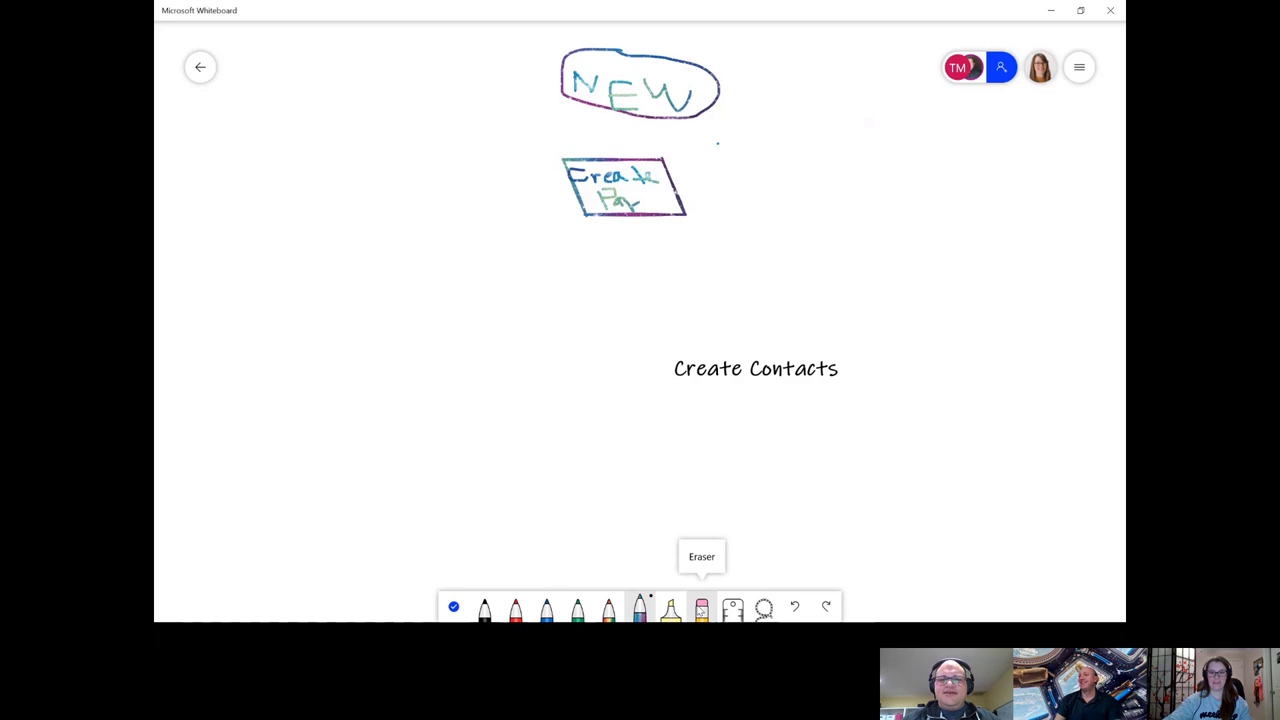
- Erase the handwritten label inside the parallelogram, keeping the shape's outline
left_click(701, 608)
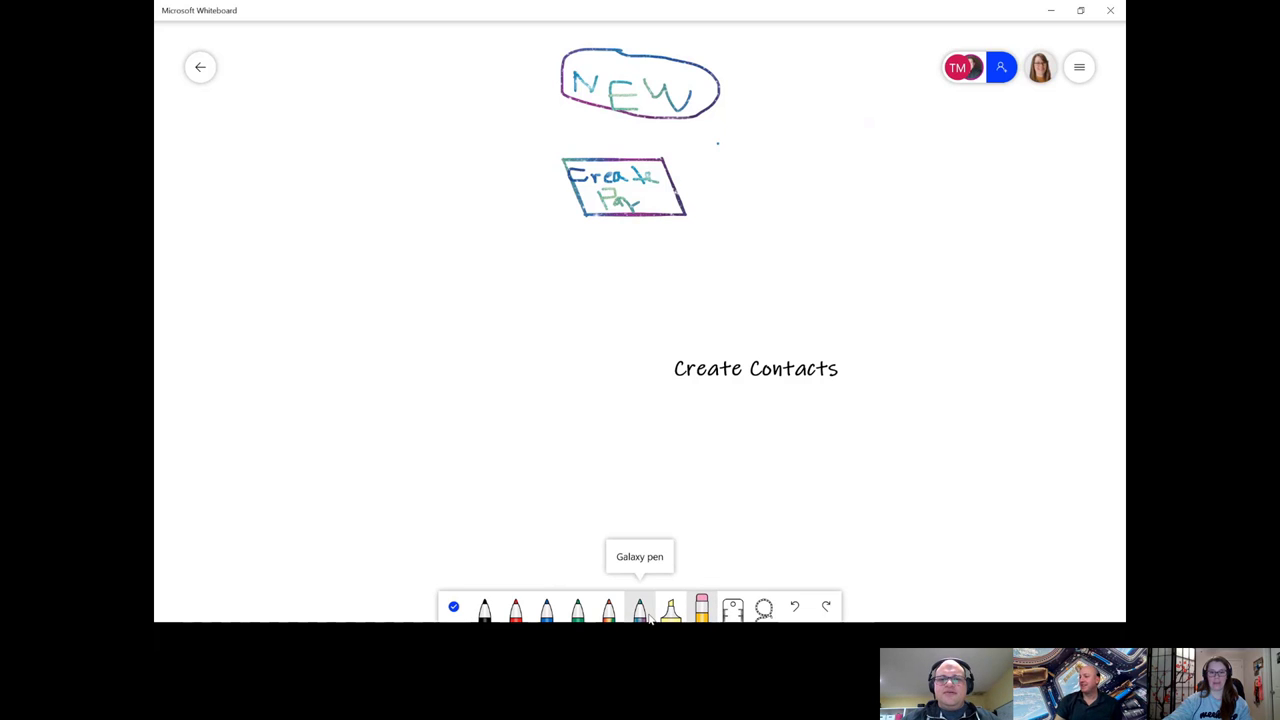
left_click(454, 607)
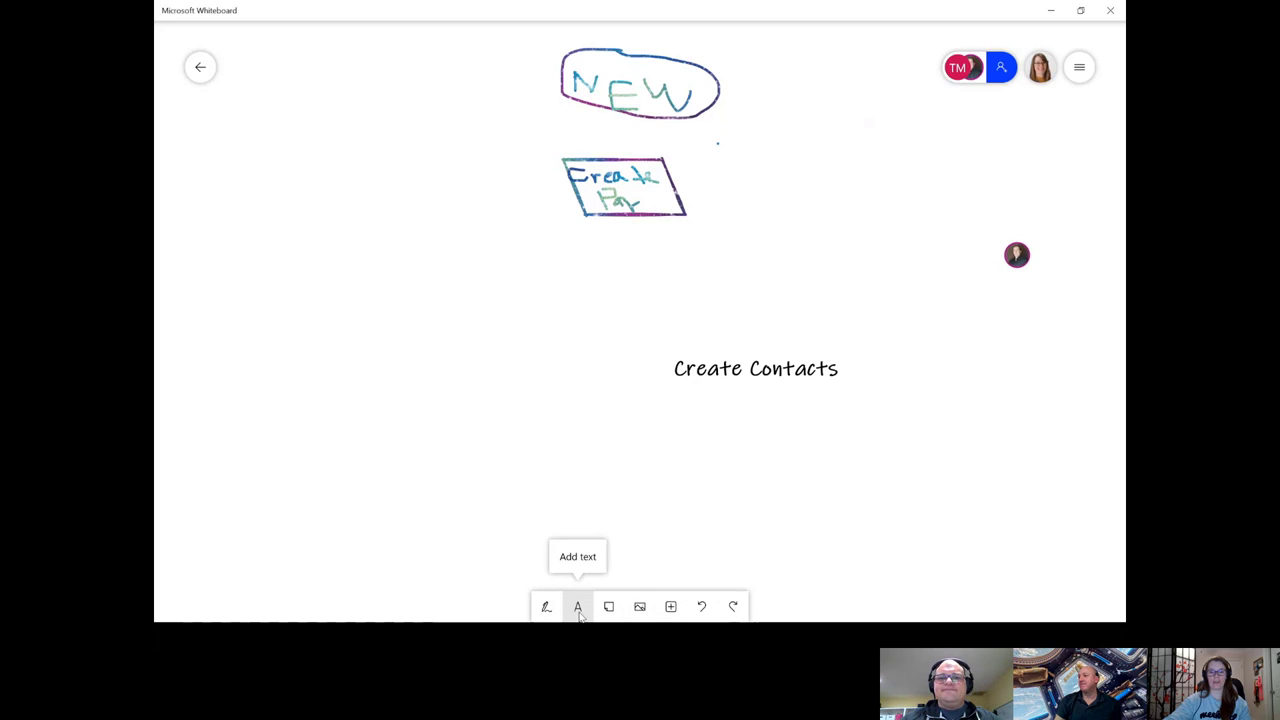
left_click(546, 607)
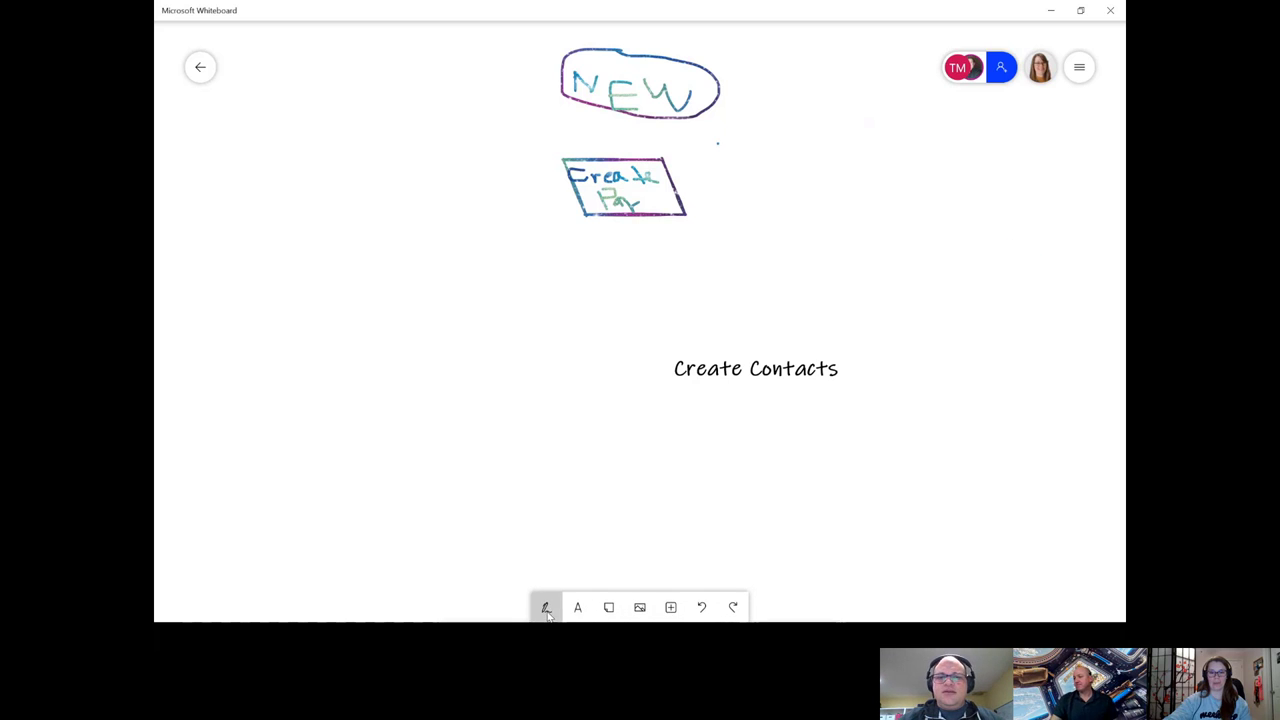
left_click(701, 607)
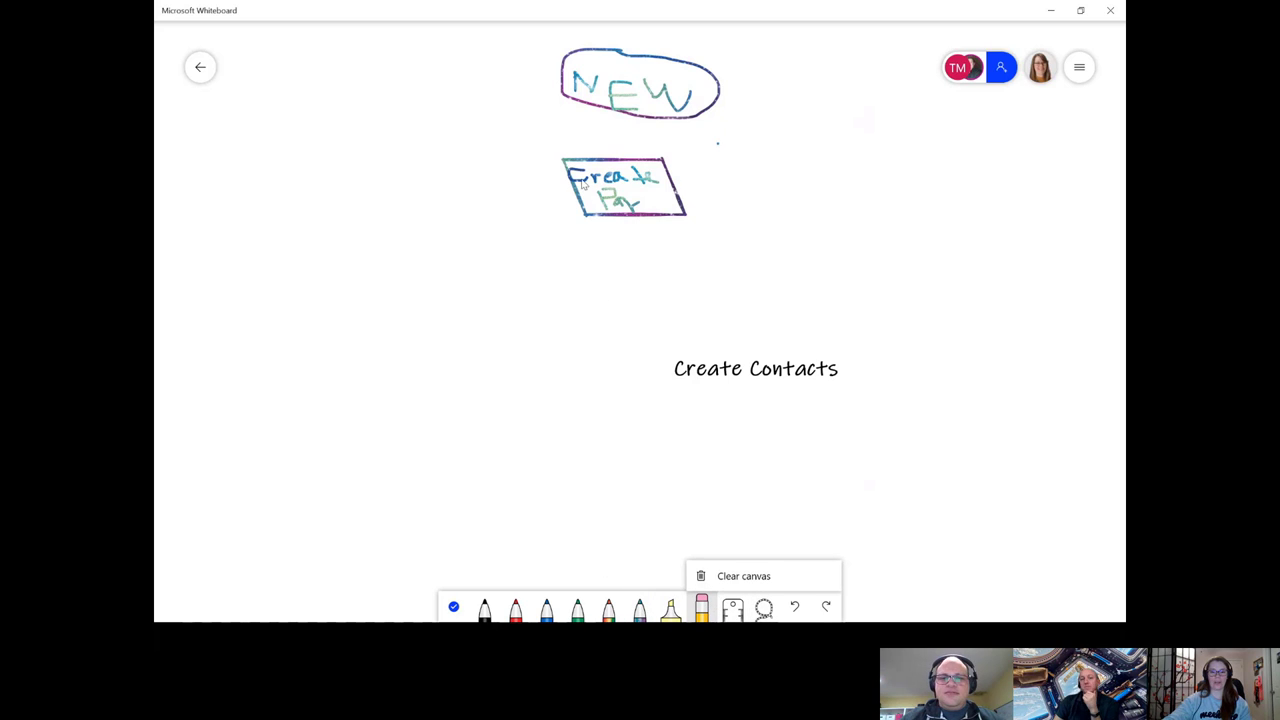
mouse_move(588, 182)
left_mouse_down()
mouse_move(565, 165)
mouse_move(654, 163)
mouse_move(629, 194)
mouse_move(652, 183)
left_mouse_up()
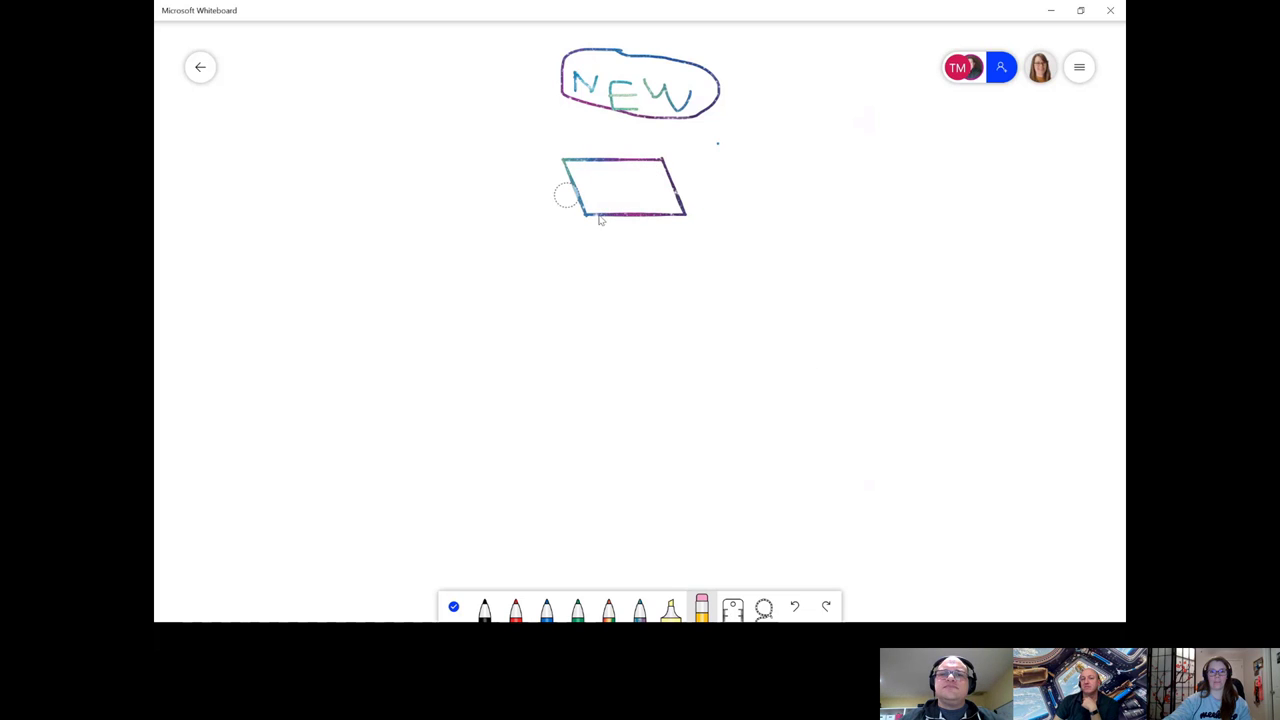
- Lasso-select the empty parallelogram below the NEW oval and delete it
left_click(764, 606)
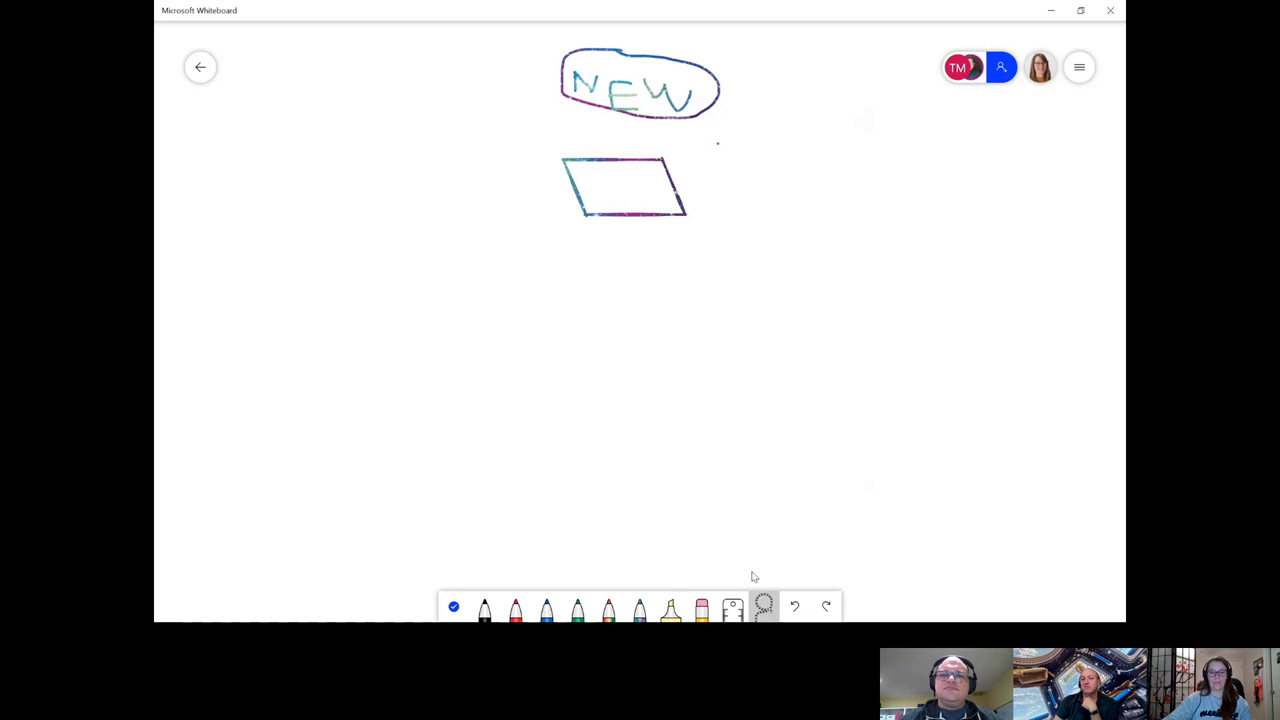
mouse_move(552, 155)
left_mouse_down()
mouse_move(689, 211)
mouse_move(723, 243)
left_mouse_up()
key("Delete")
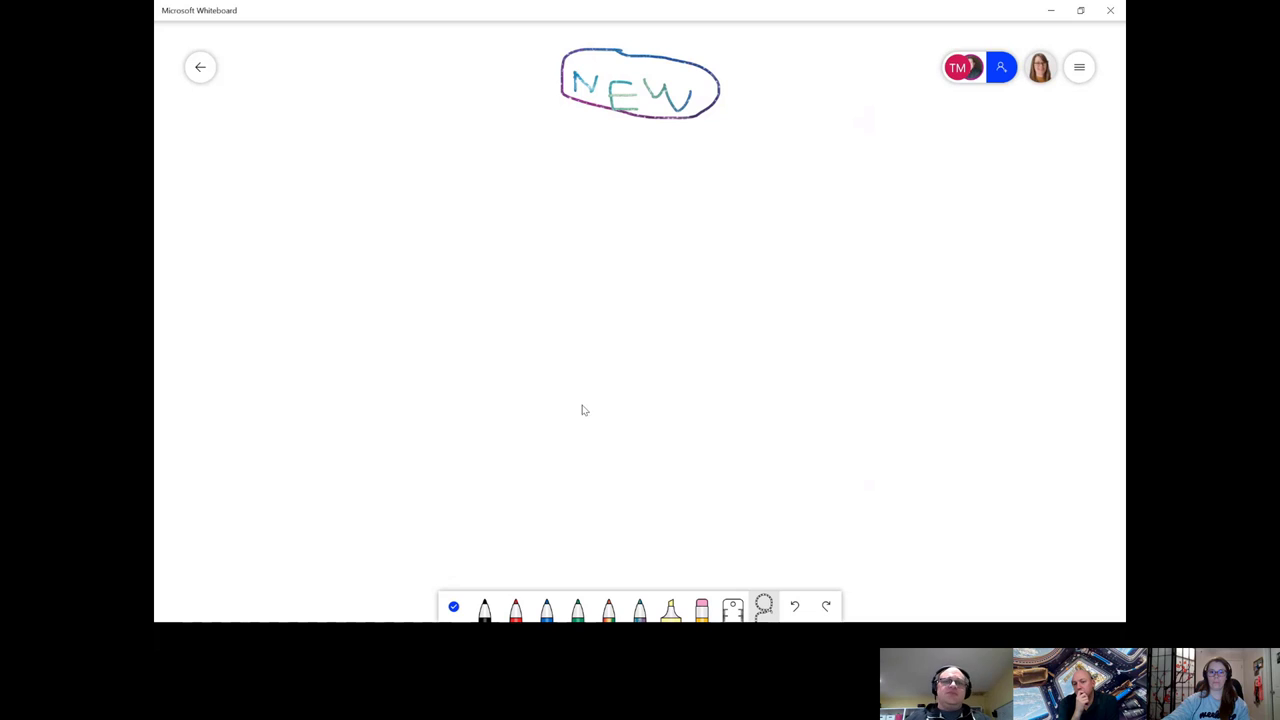
- Draw a wide parallelogram directly below the NEW oval with the Galaxy pen and leave inking mode
left_click(640, 608)
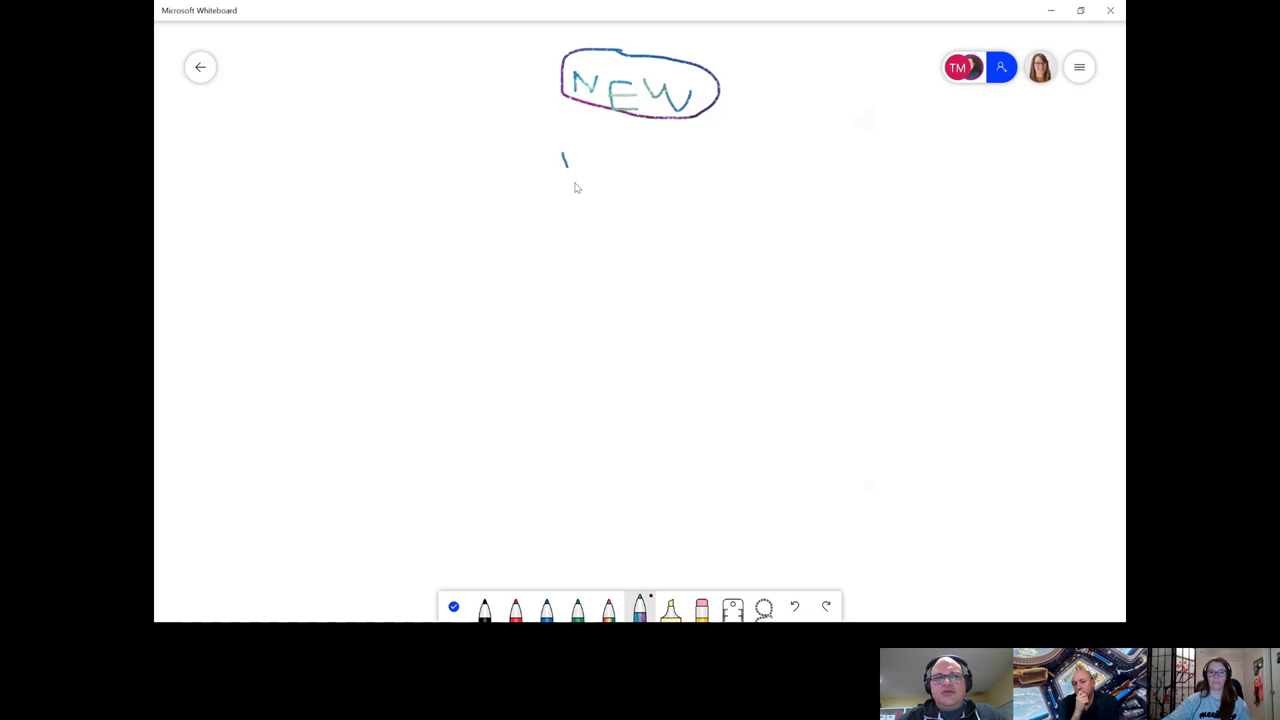
mouse_move(575, 188)
left_mouse_down()
mouse_move(711, 203)
mouse_move(706, 137)
mouse_move(566, 146)
mouse_move(574, 139)
left_mouse_up()
left_click(453, 607)
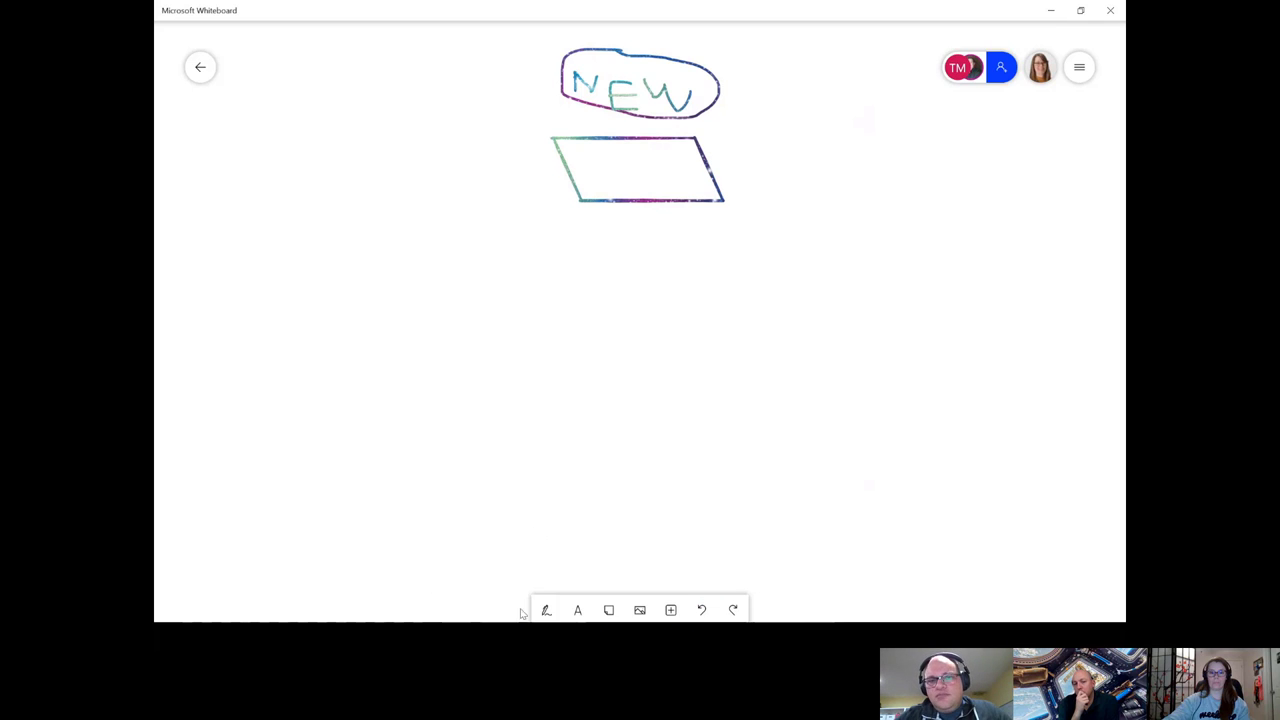
- Add the text "Get response" to the whiteboard and place it inside the parallelogram
left_click(576, 607)
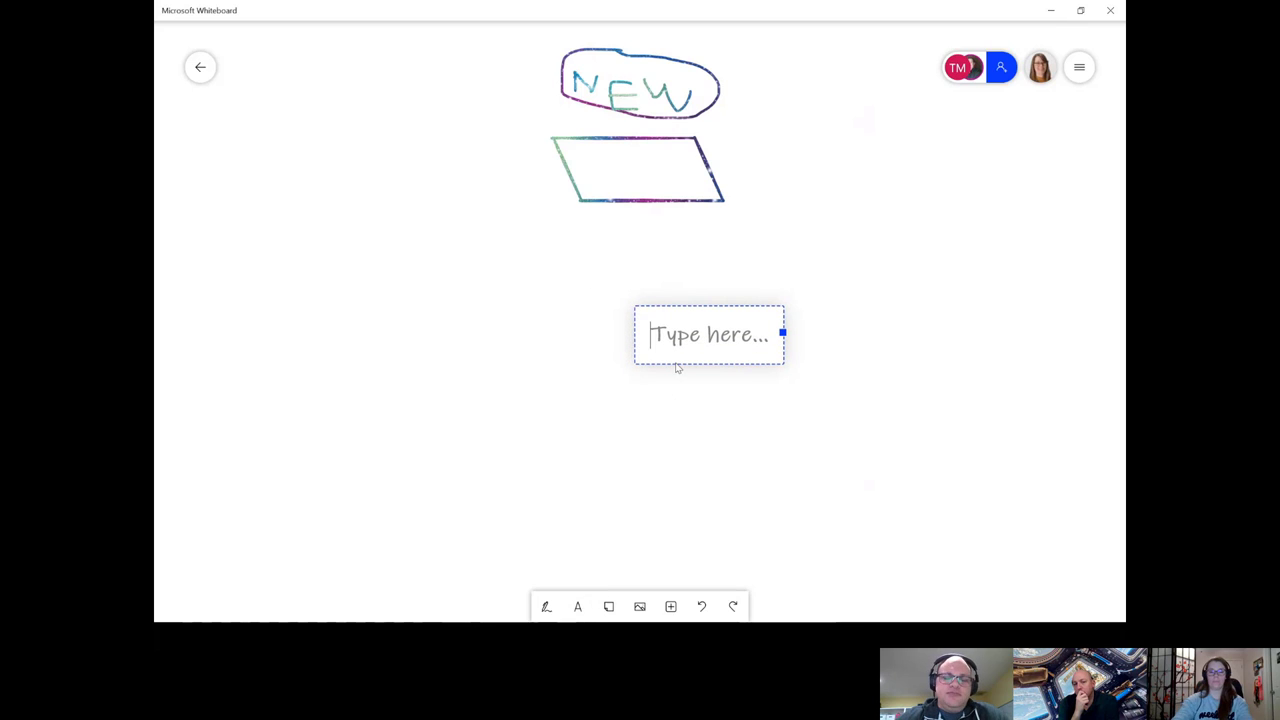
type("Get response")
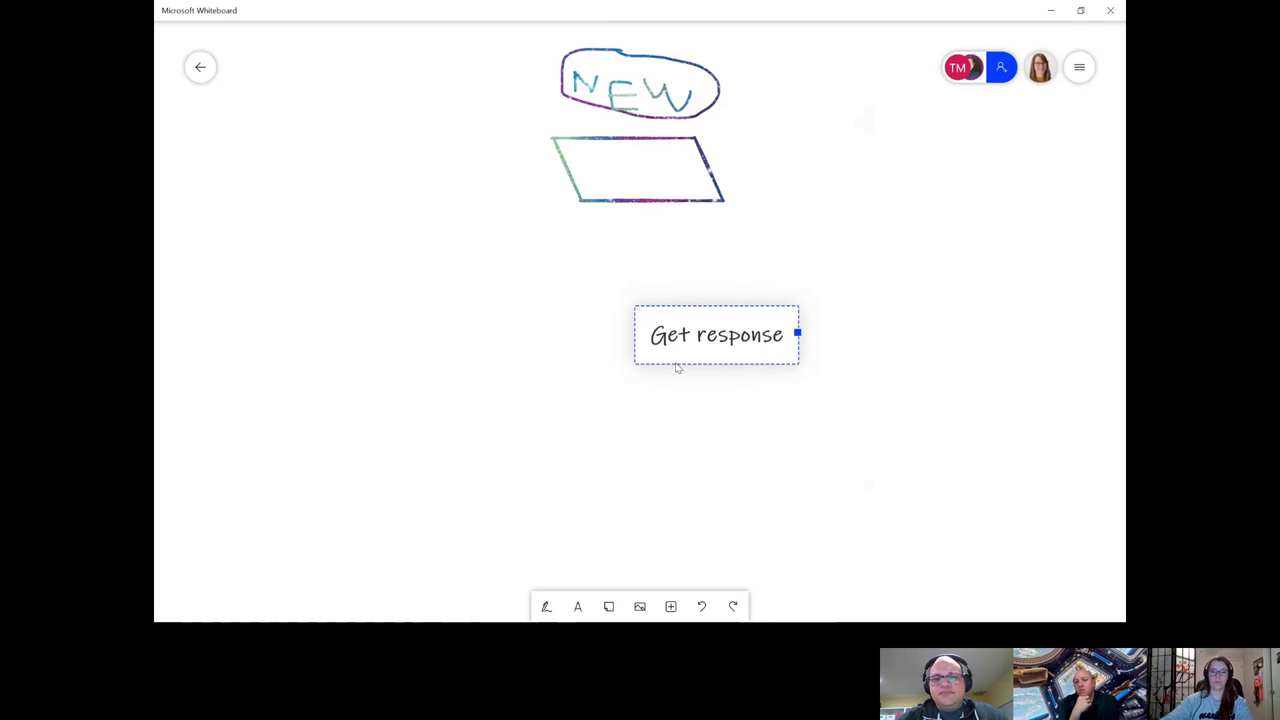
left_click_drag(797, 370, 820, 409)
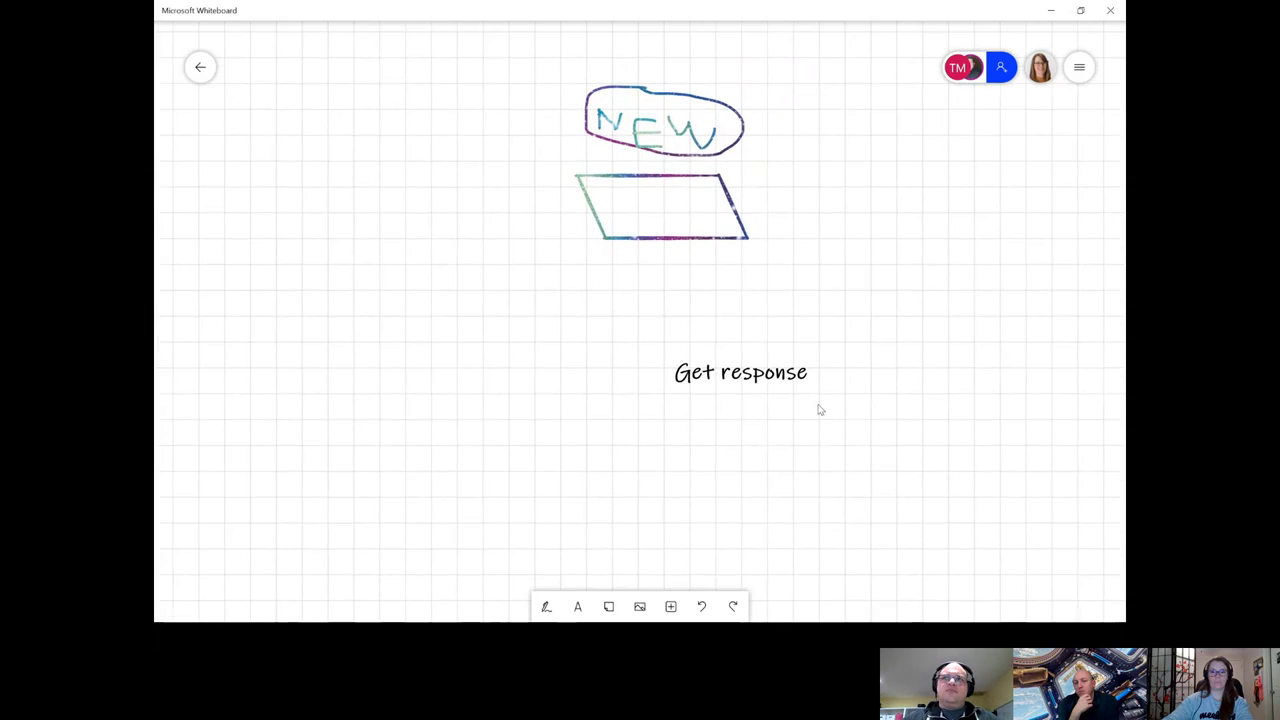
left_click(820, 411)
left_click_drag(704, 389, 632, 222)
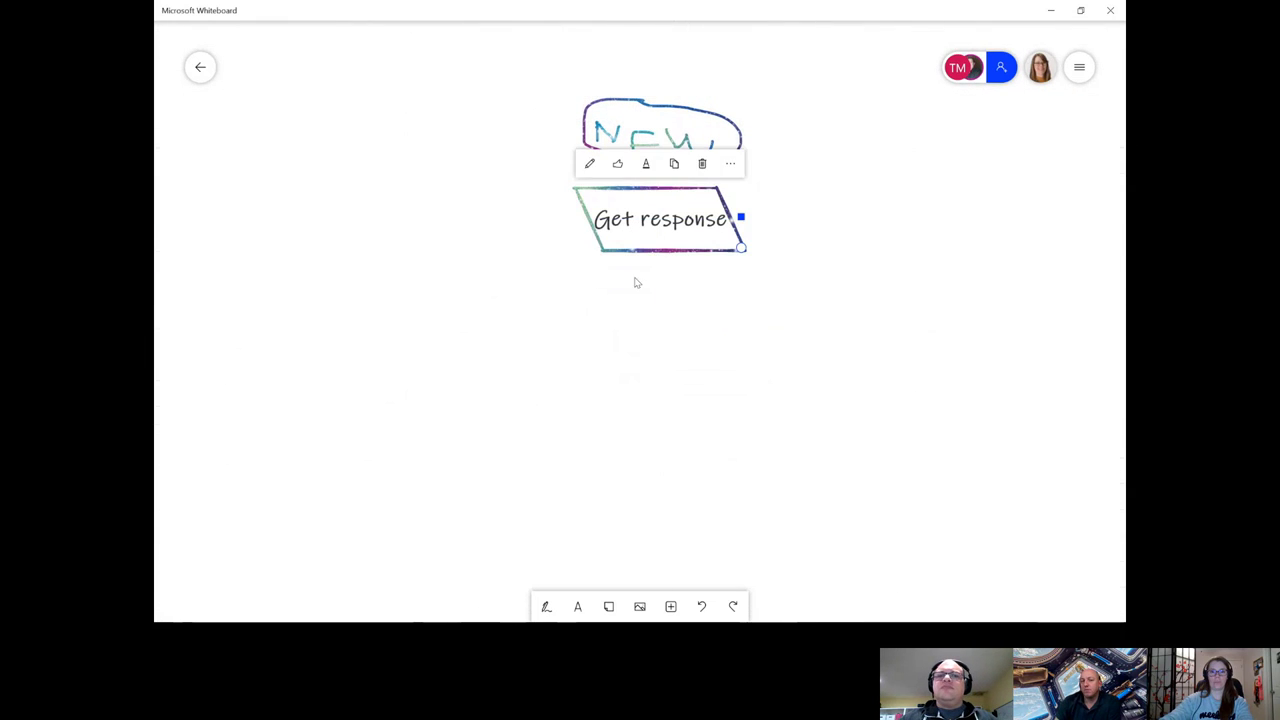
- Add the text "Get Related Survey Questions" and place it below the "Get response" parallelogram
left_click(577, 608)
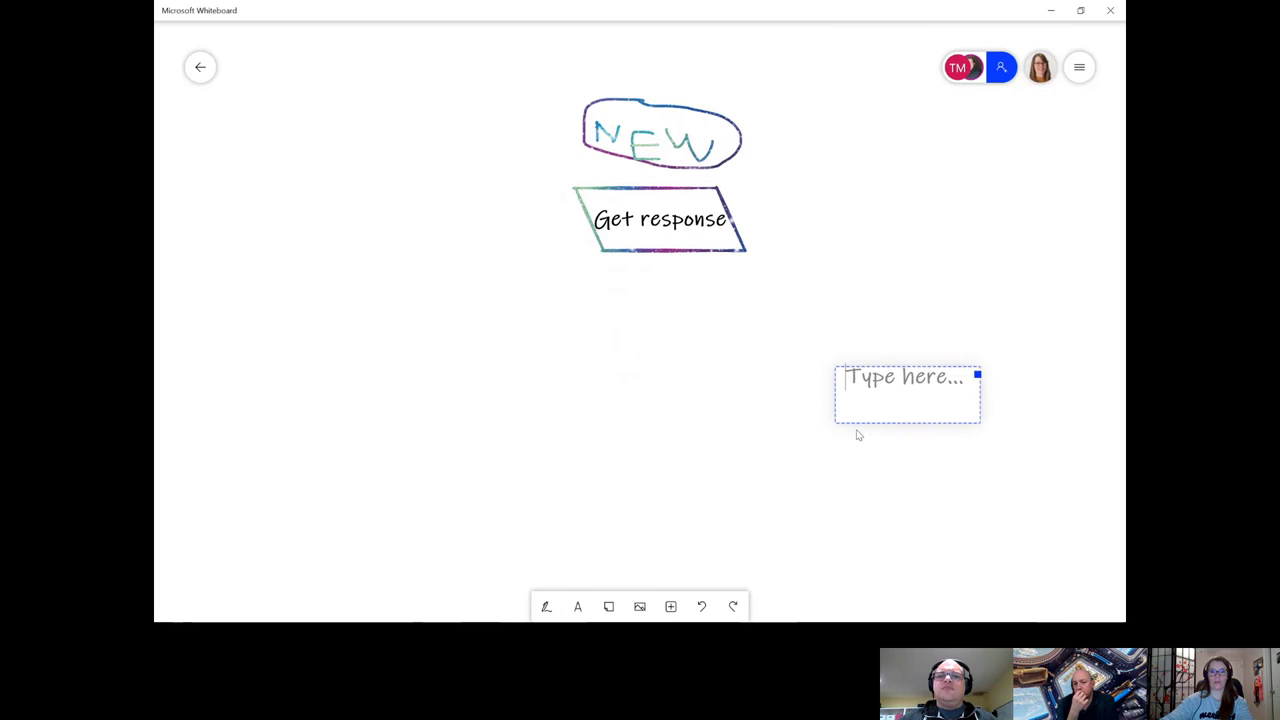
type("Get")
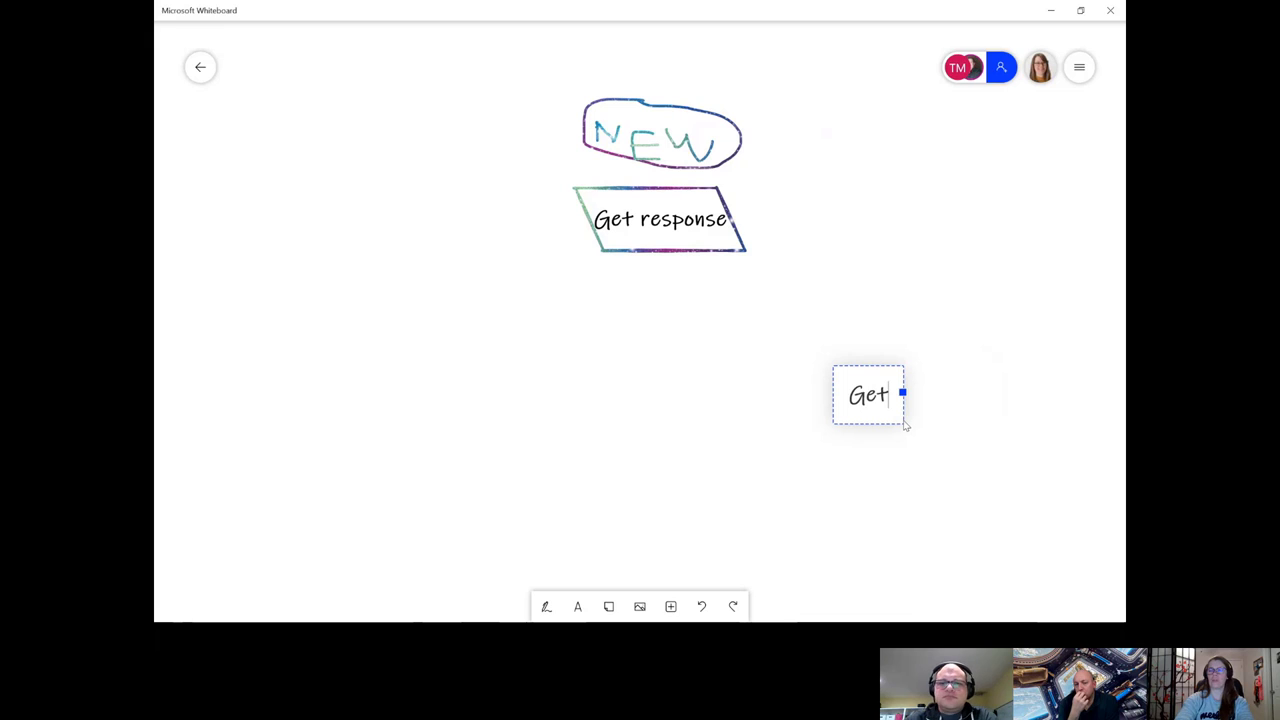
type(" Relat")
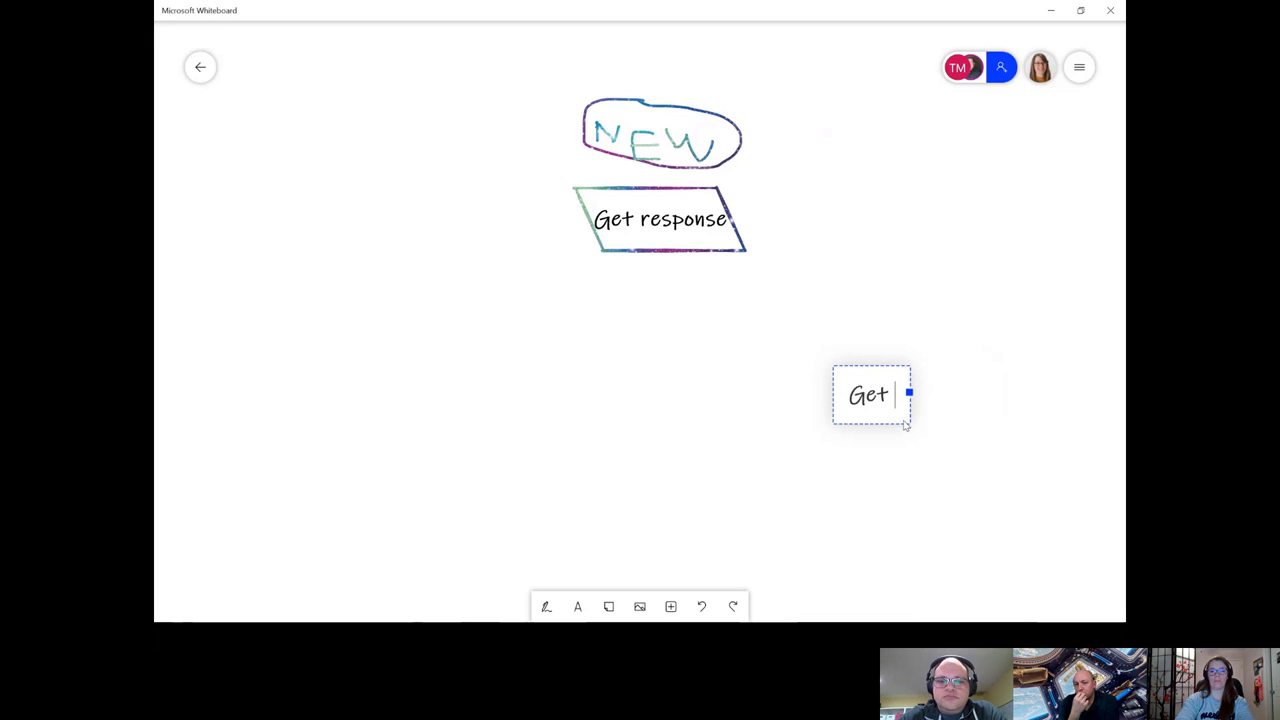
type("ed Su")
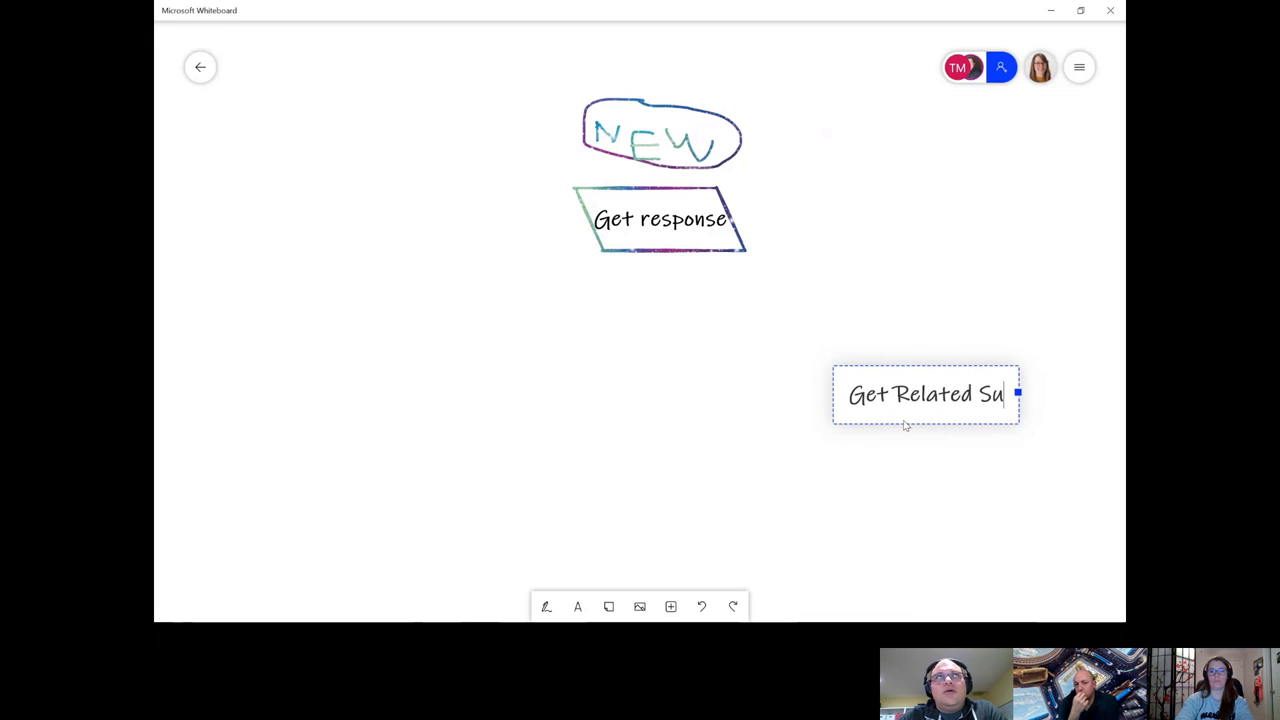
type("rvey Questions")
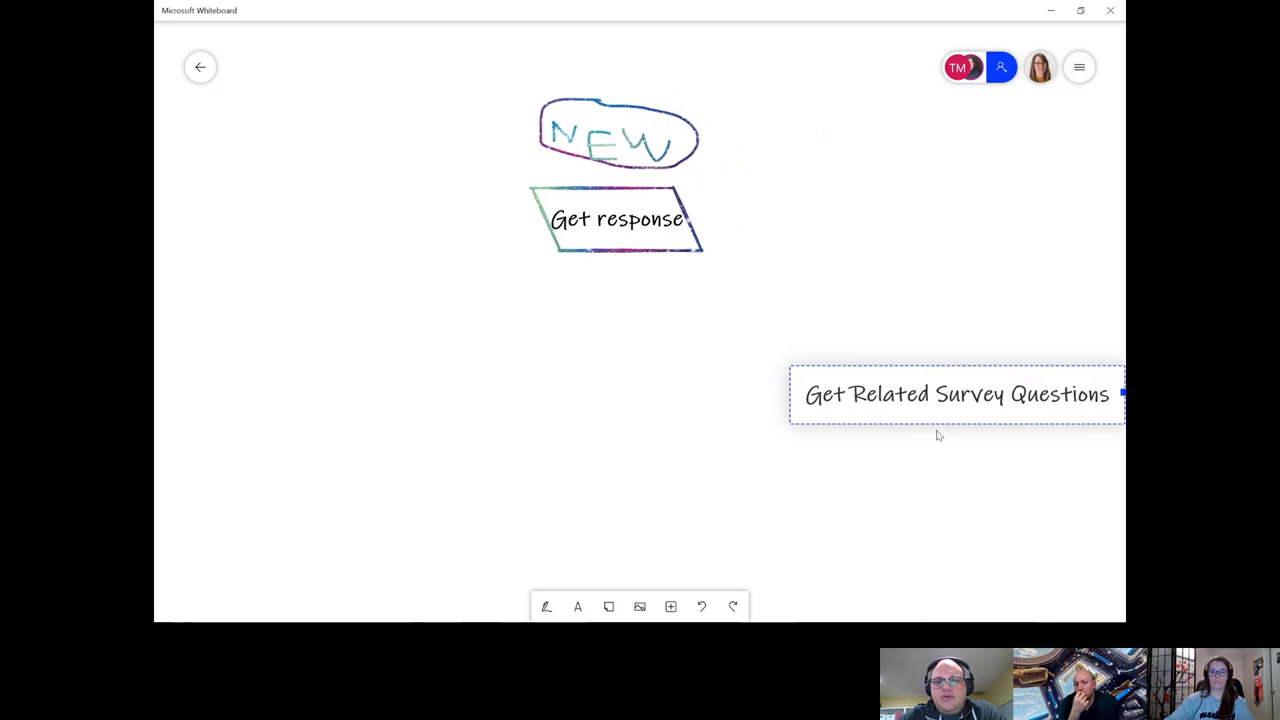
left_click(935, 427)
left_click(900, 408)
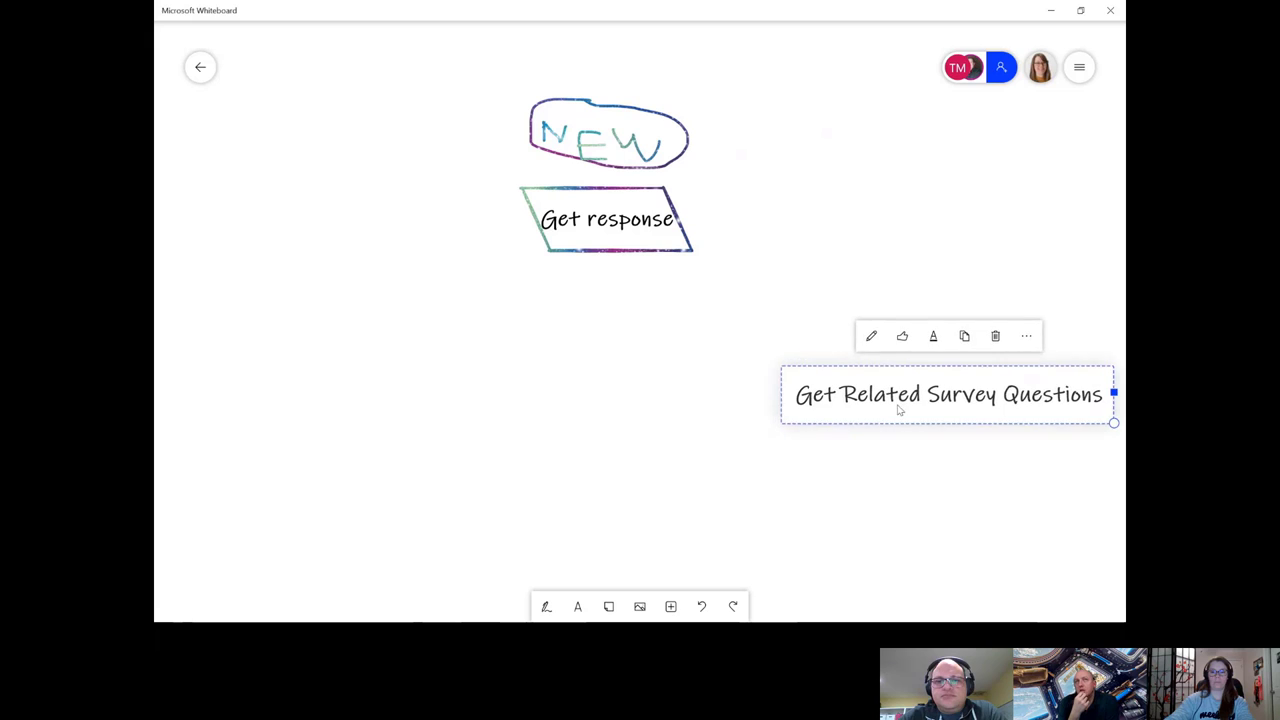
left_click_drag(900, 408, 600, 316)
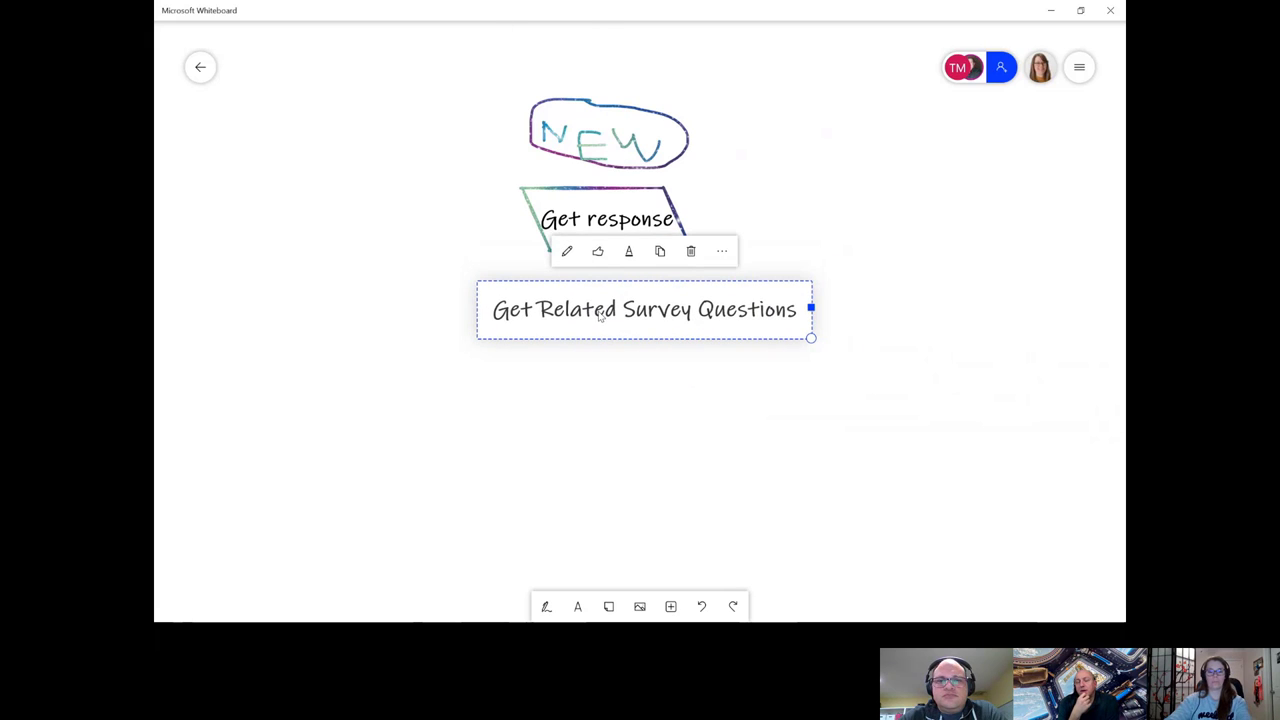
- Switch back to the survey response in the browser and examine its Question Responses list
key("alt+Tab")
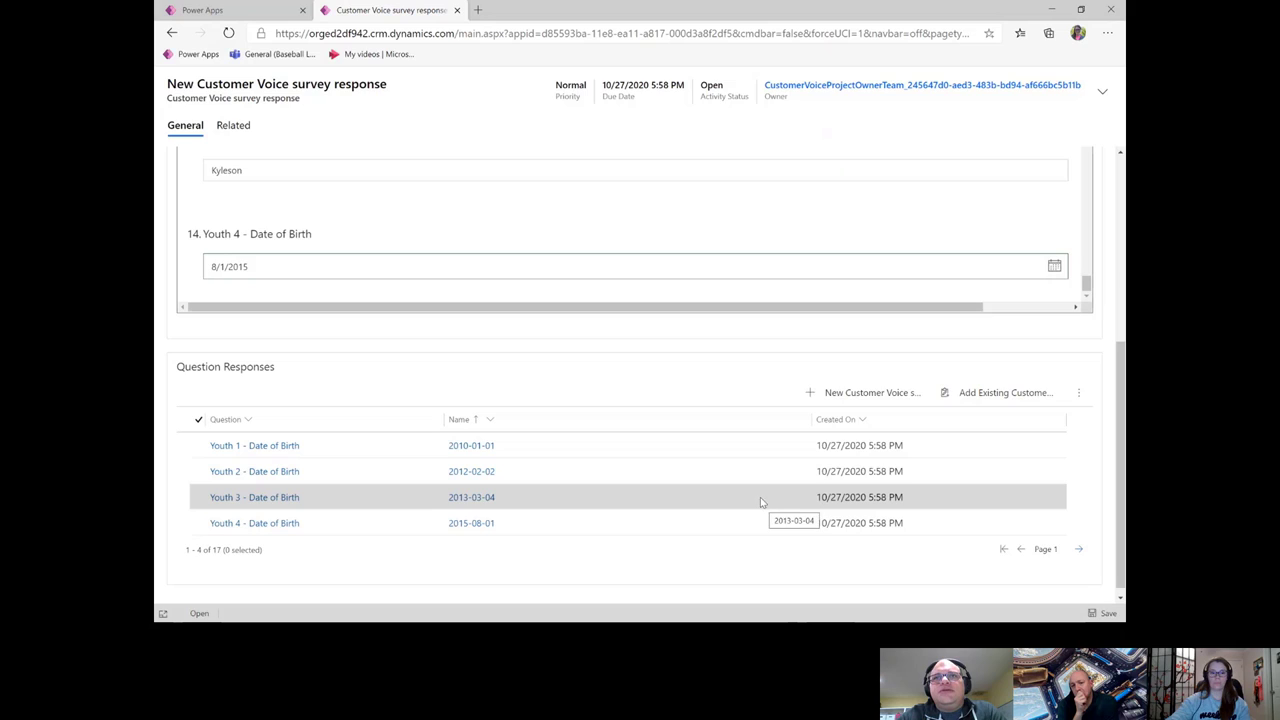
scroll(760, 500, "down", 1)
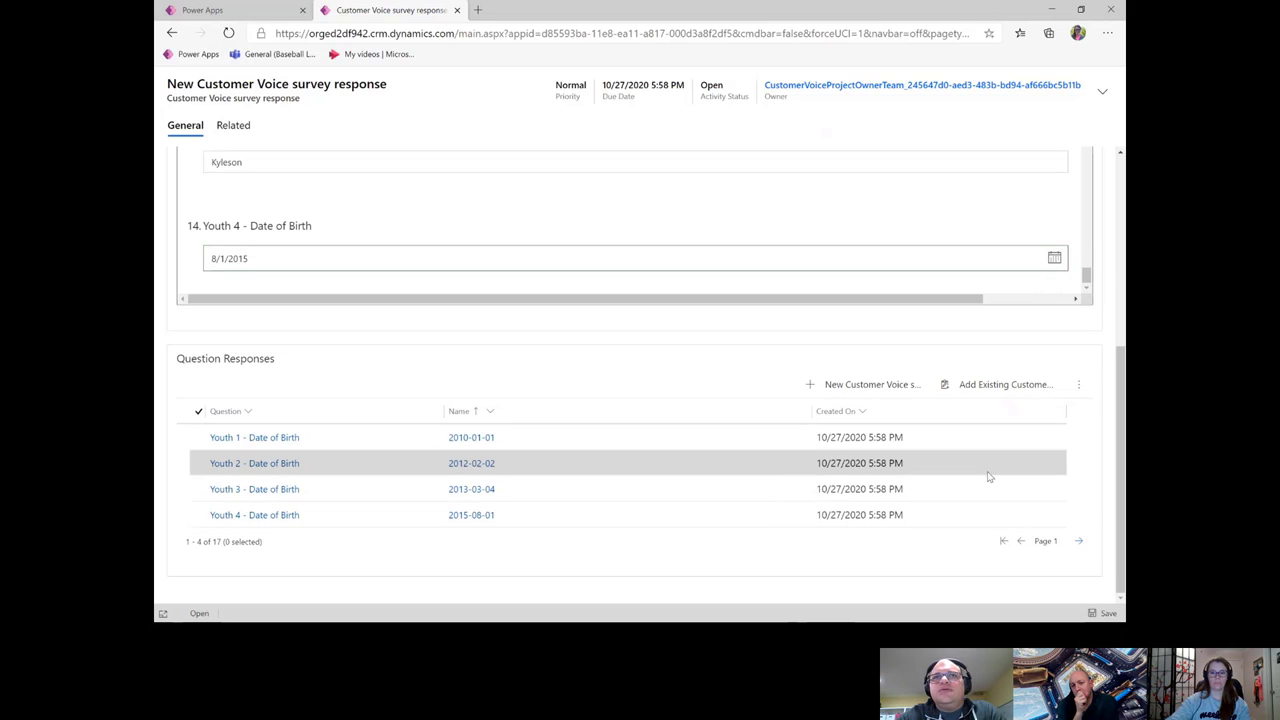
- Show page 2 of the Question Responses list and review the survey response's general details and question answers
left_click(1079, 544)
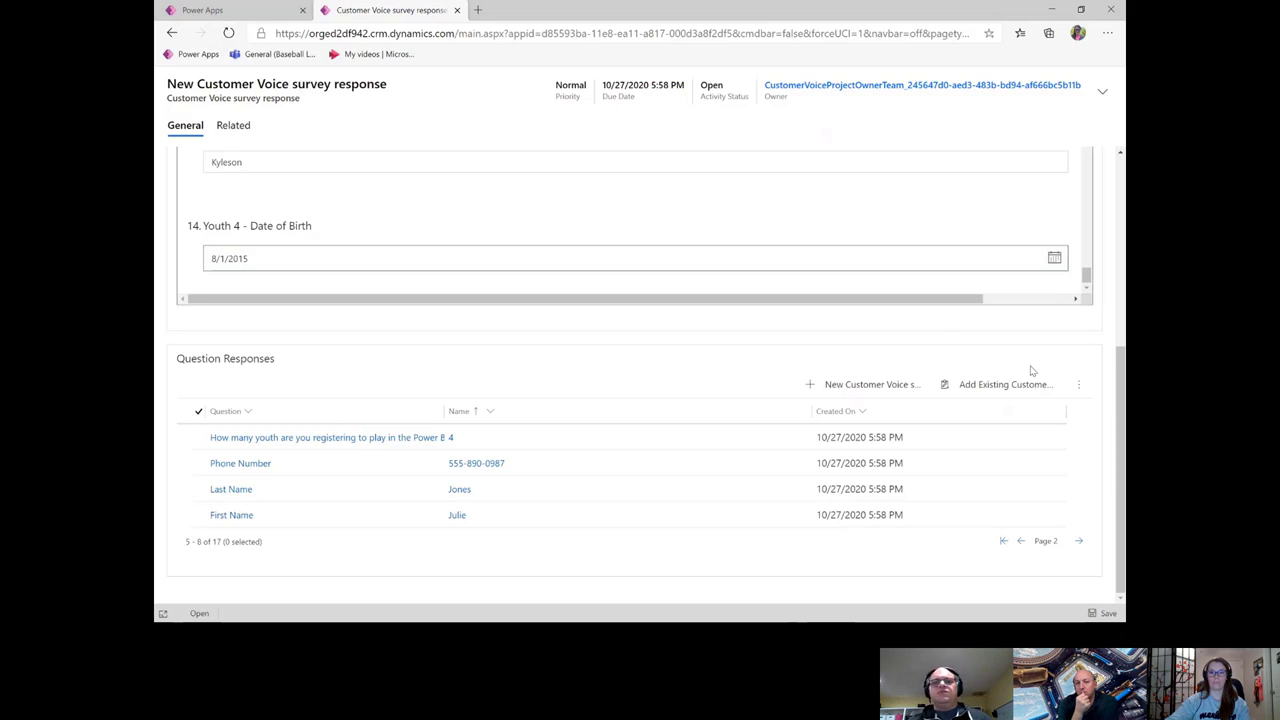
scroll(1103, 333, "up", 10)
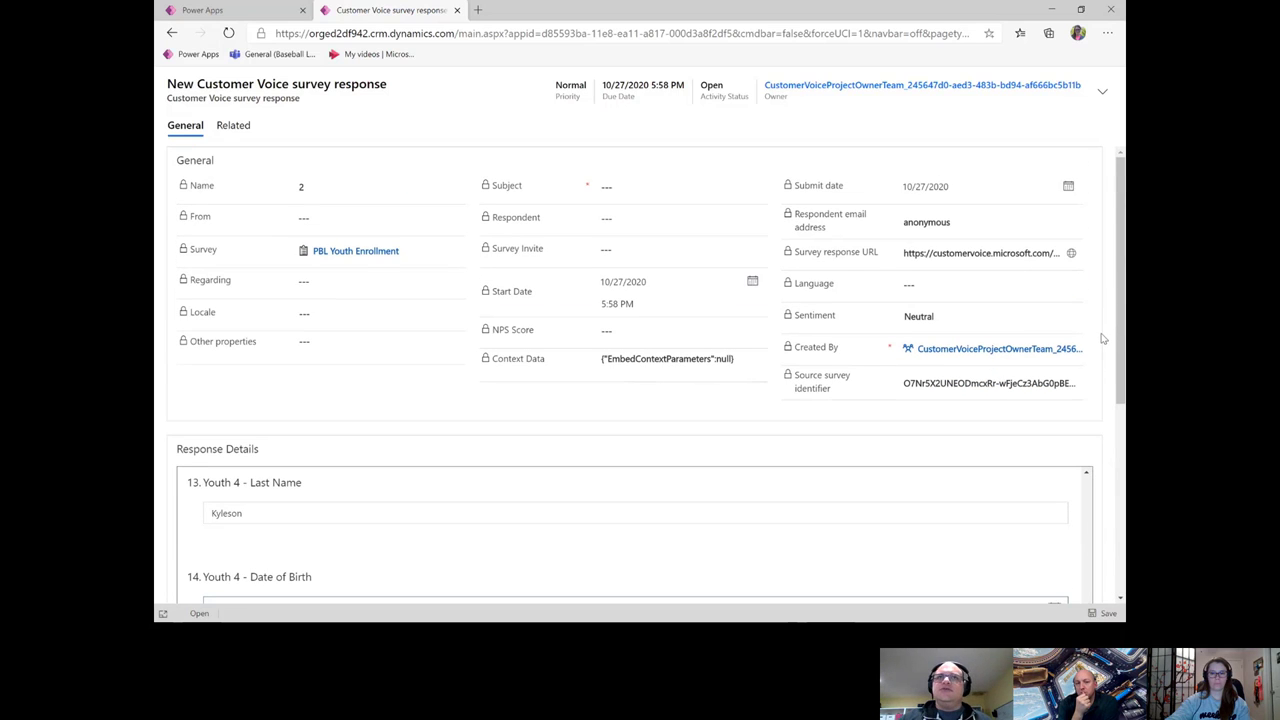
scroll(1103, 339, "down", 10)
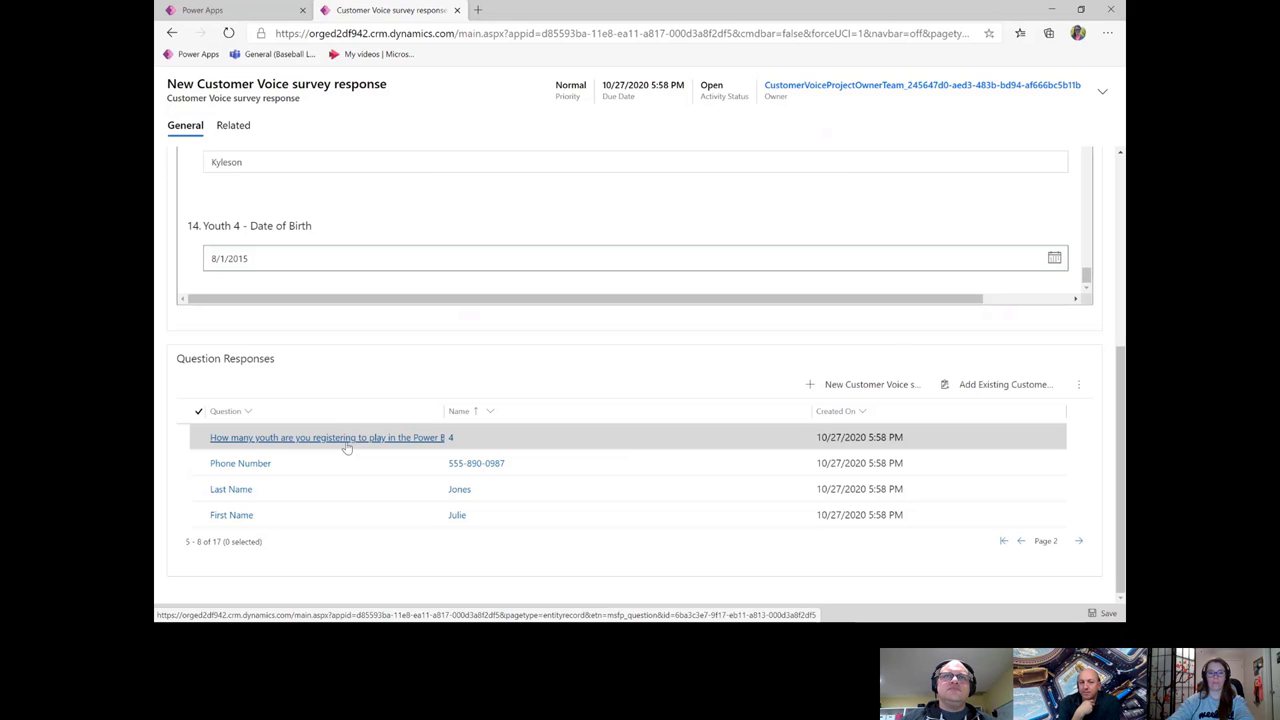
- Switch to Microsoft Whiteboard, draw a box around "Get Related Survey Questions" with the Galaxy pen, and link the three flowchart shapes with short connector lines
key("alt+Tab")
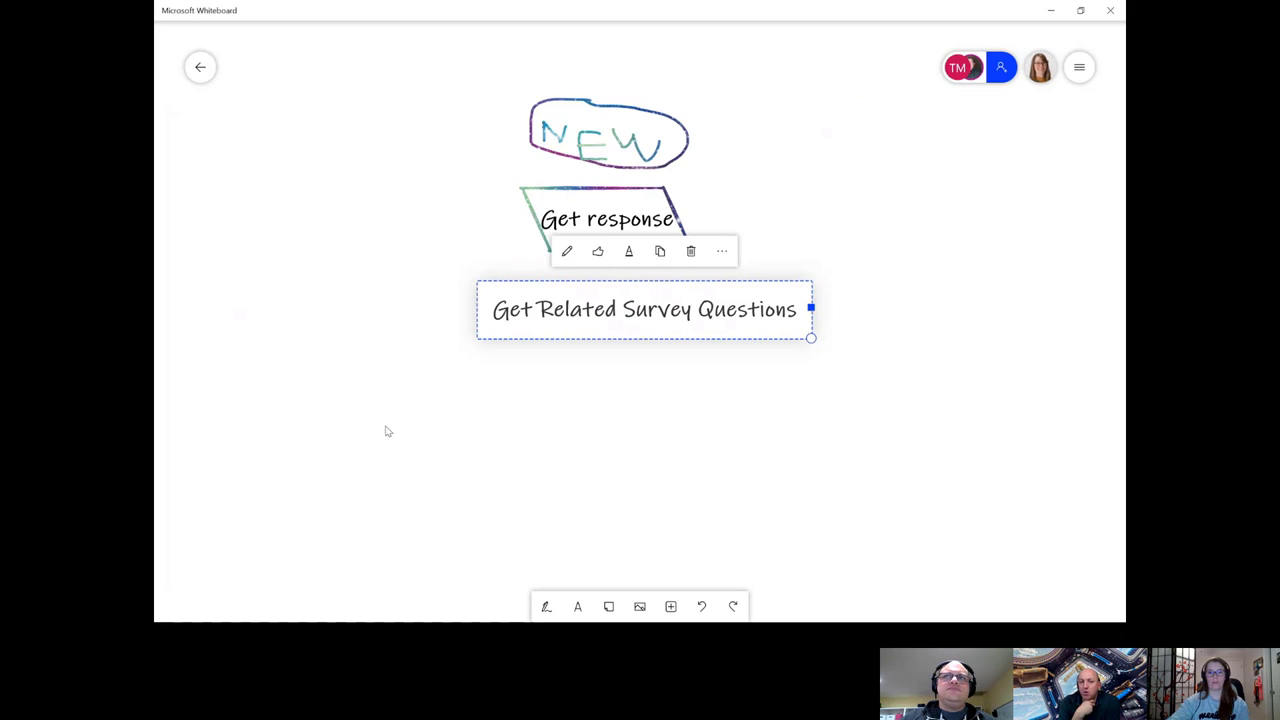
left_click(597, 387)
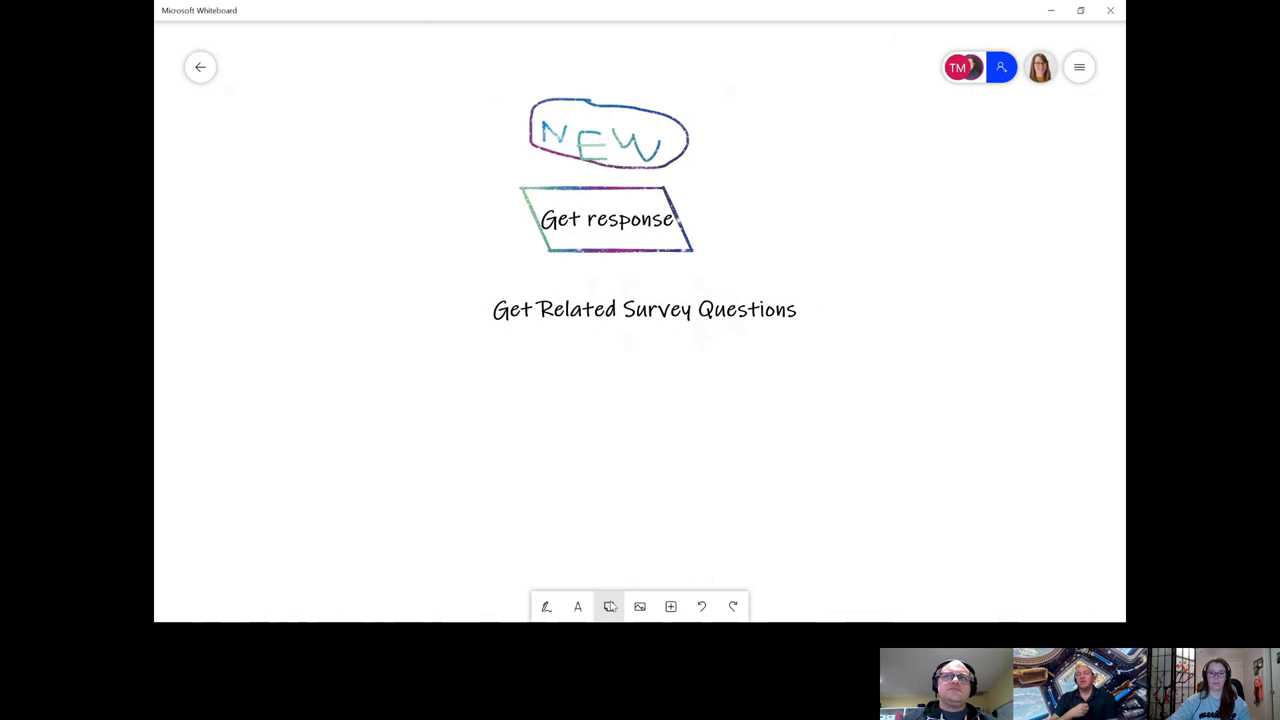
left_click(546, 606)
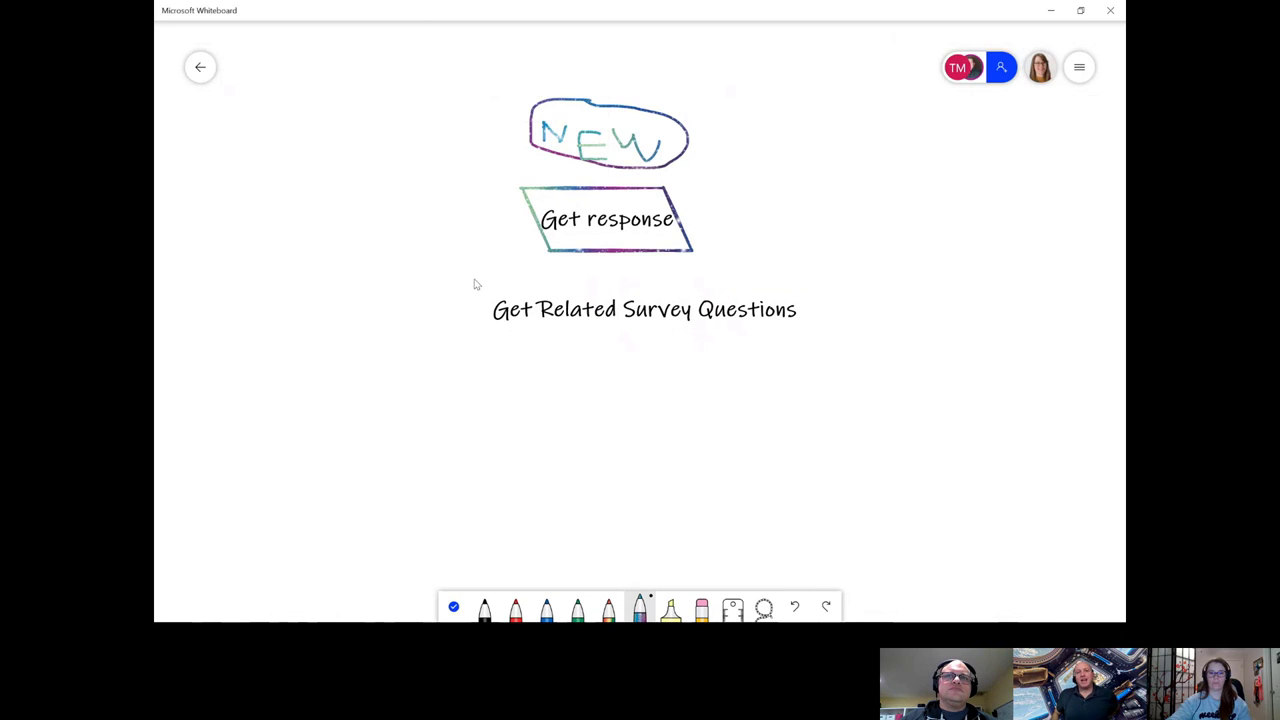
mouse_move(475, 284)
left_mouse_down()
mouse_move(477, 357)
mouse_move(723, 366)
mouse_move(823, 291)
mouse_move(515, 266)
mouse_move(473, 283)
left_mouse_up()
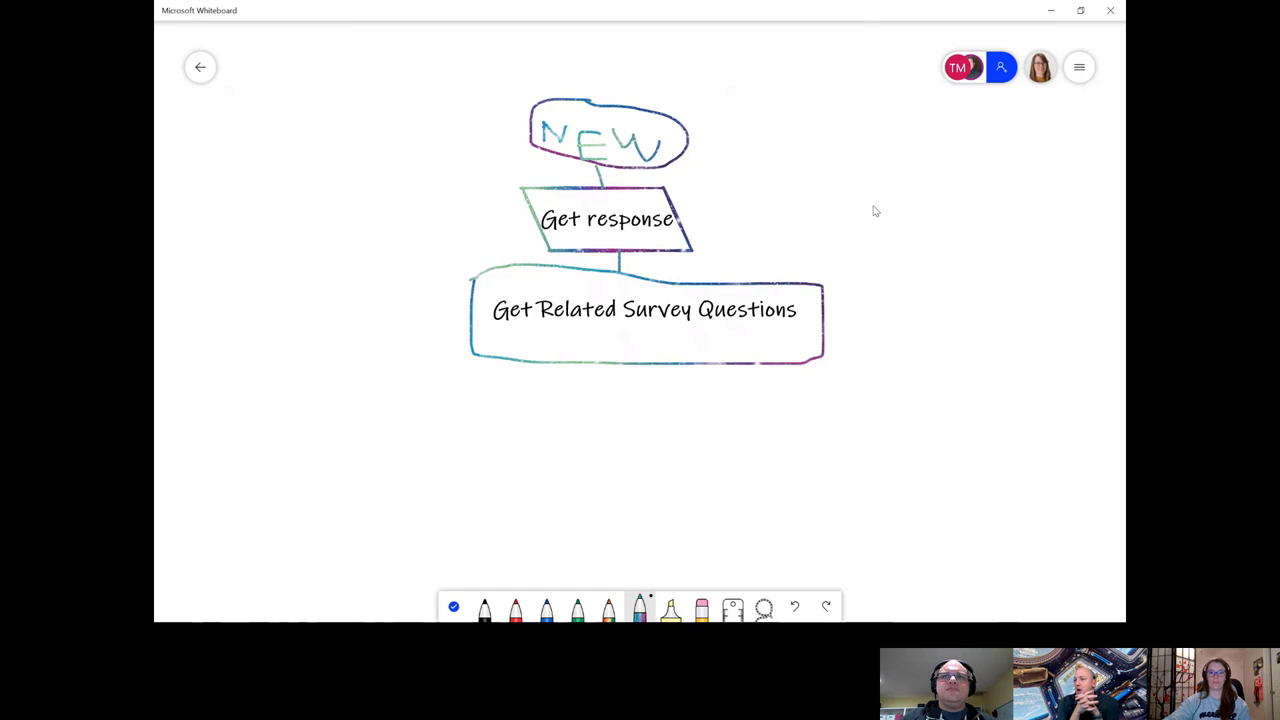
scroll(969, 283, "down", 1)
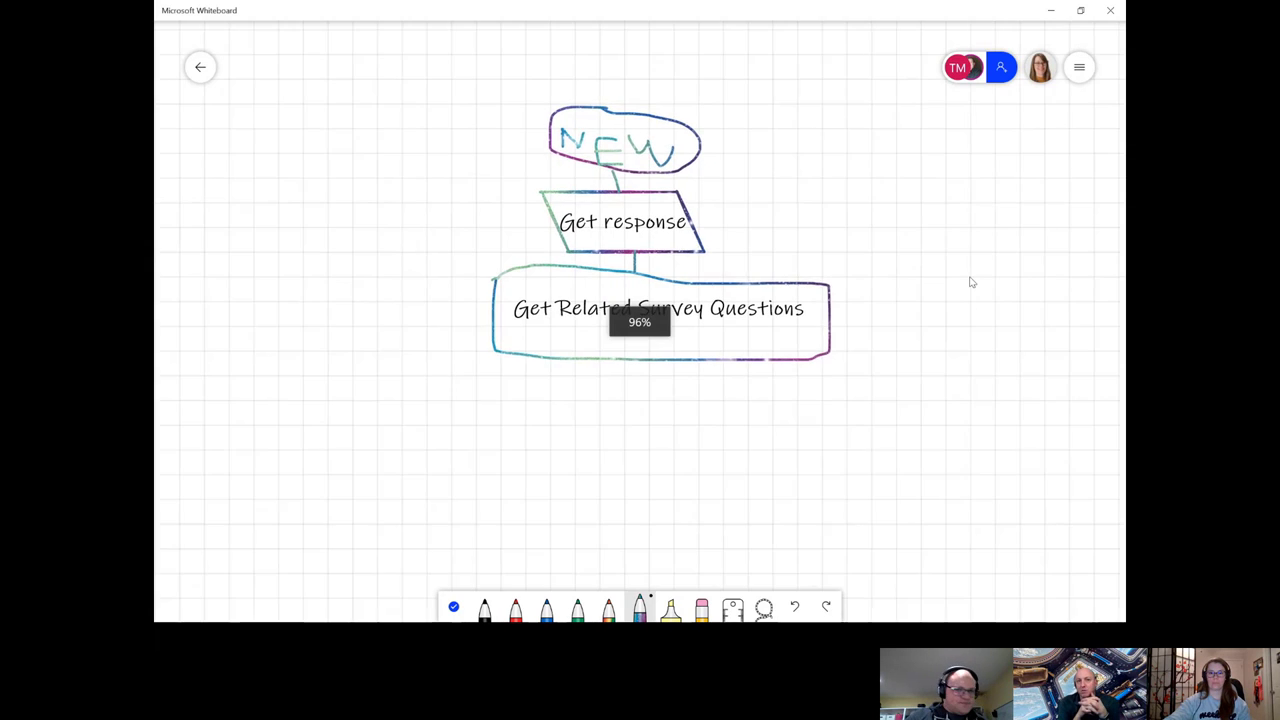
scroll(969, 283, "down", 1)
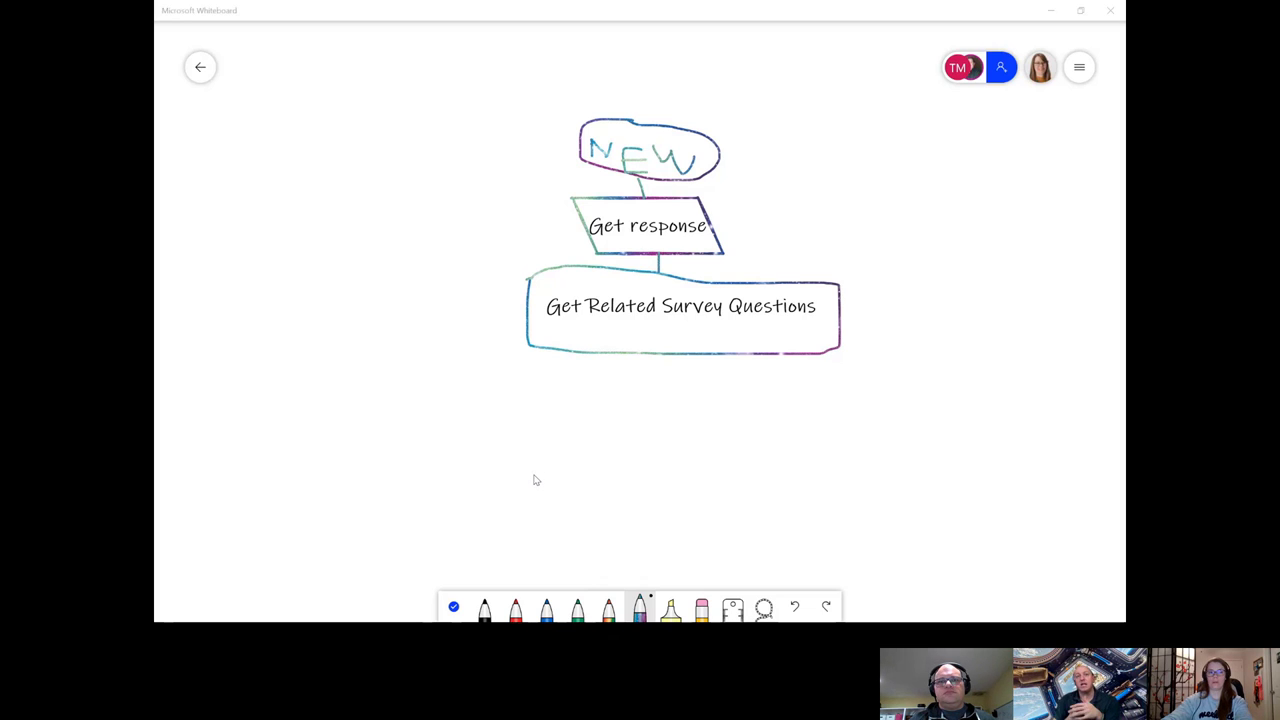
- Switch to the survey response in the browser, open the First Name question response record and examine its fields
key("alt+Tab")
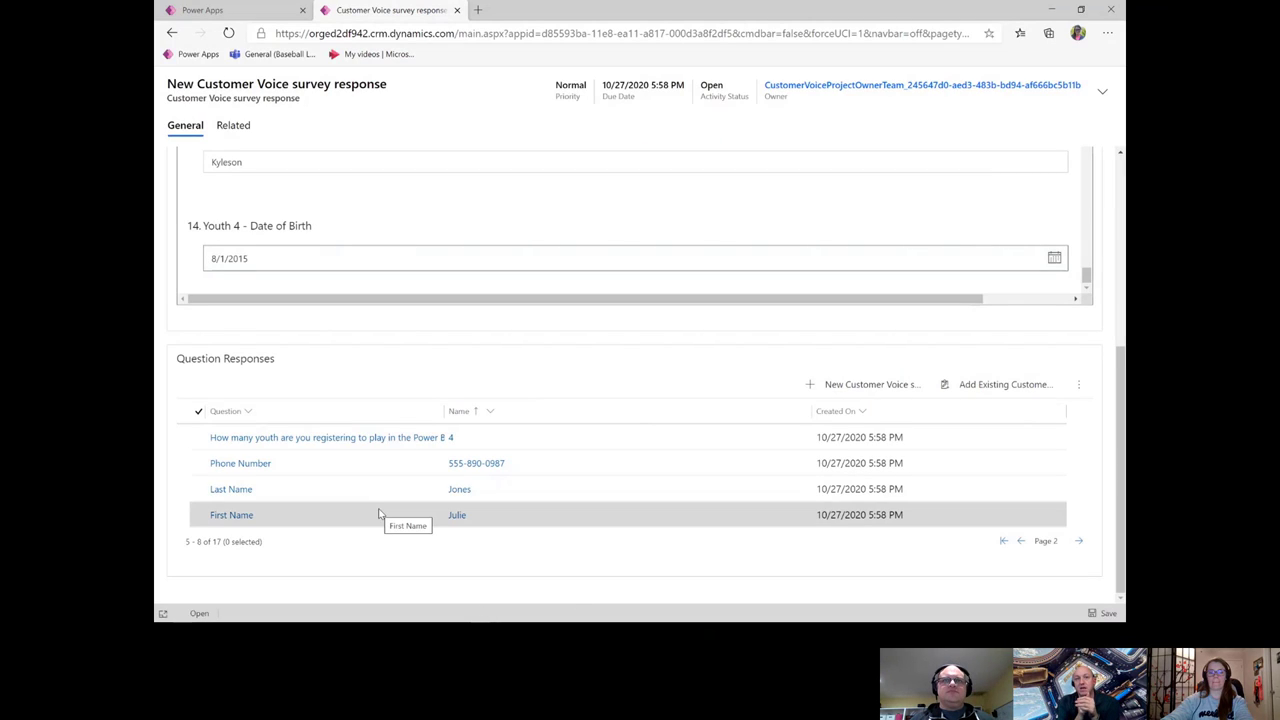
double_click(382, 515)
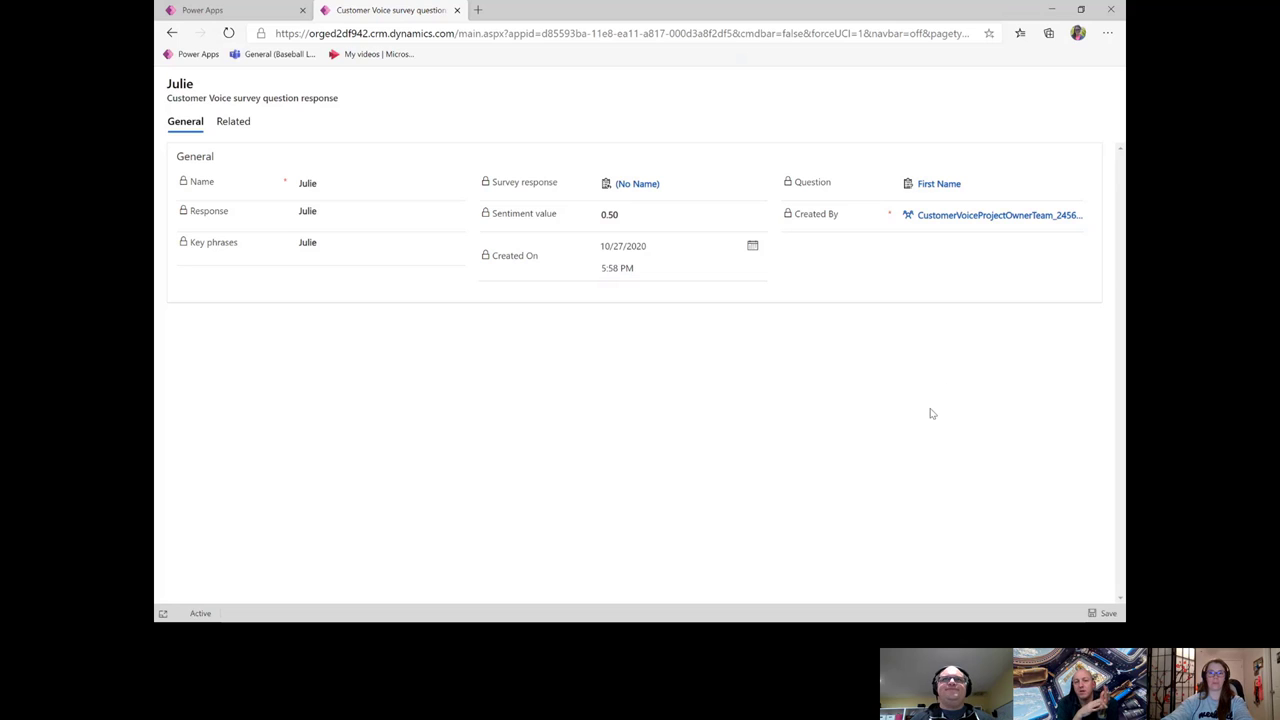
key("alt+f")
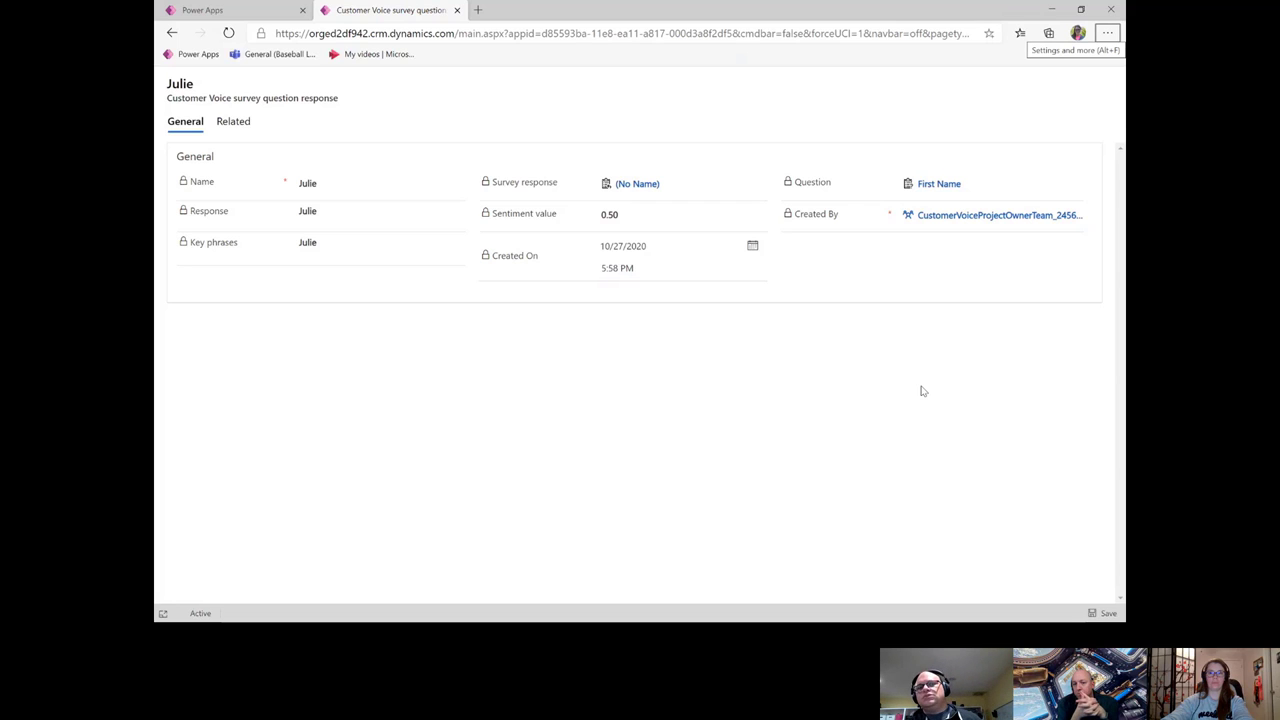
- Switch back to Microsoft Whiteboard, add the text "For Each Question ..." and place it below the "Get Related Survey Questions" box
key("alt+Tab")
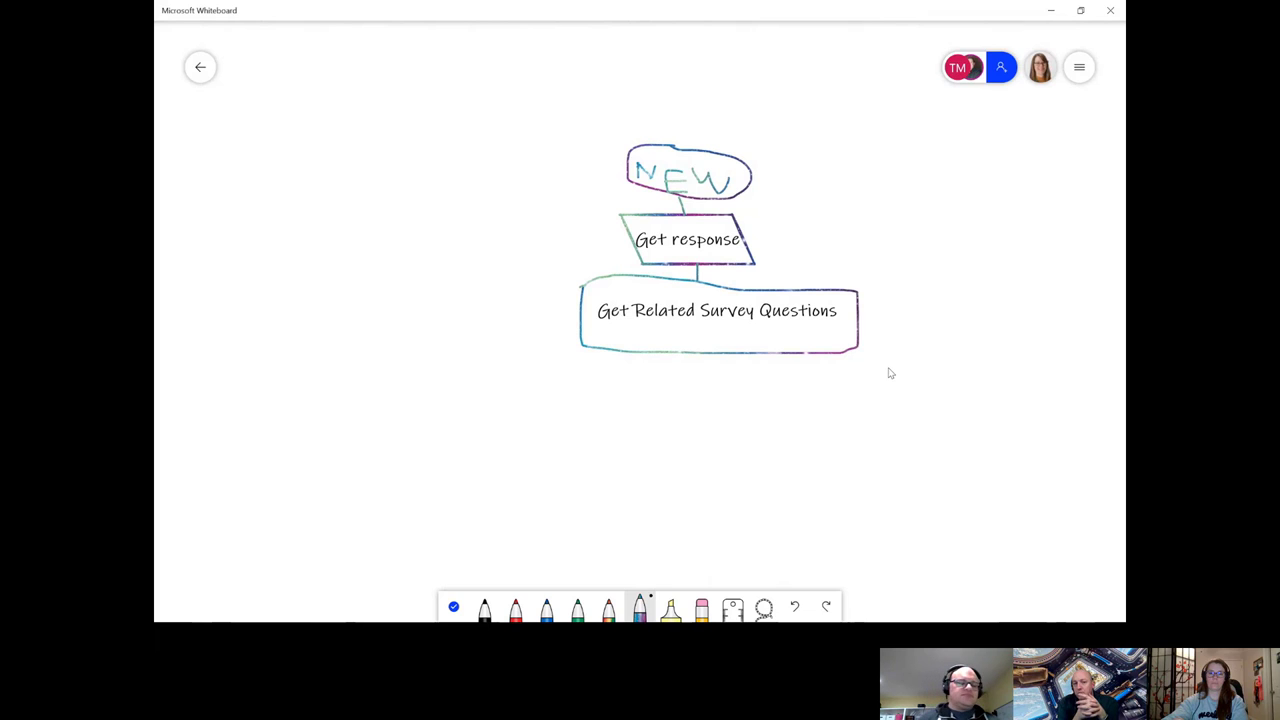
left_click(453, 607)
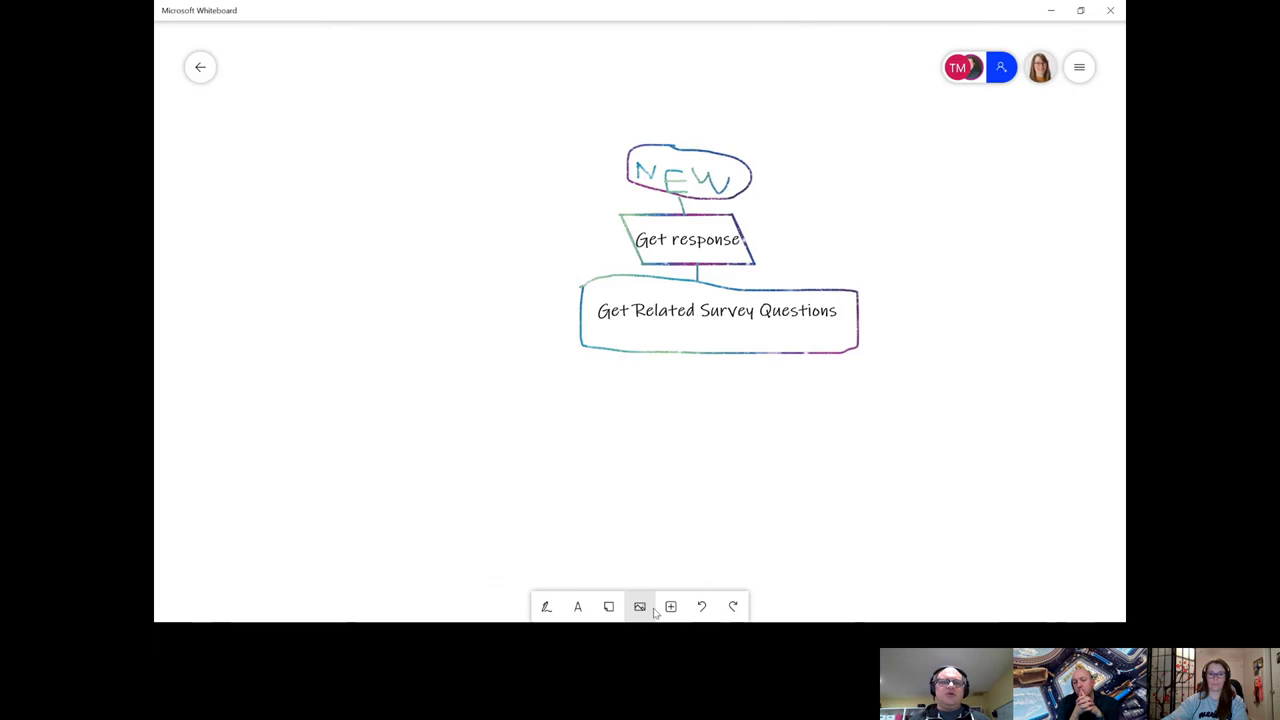
left_click(580, 606)
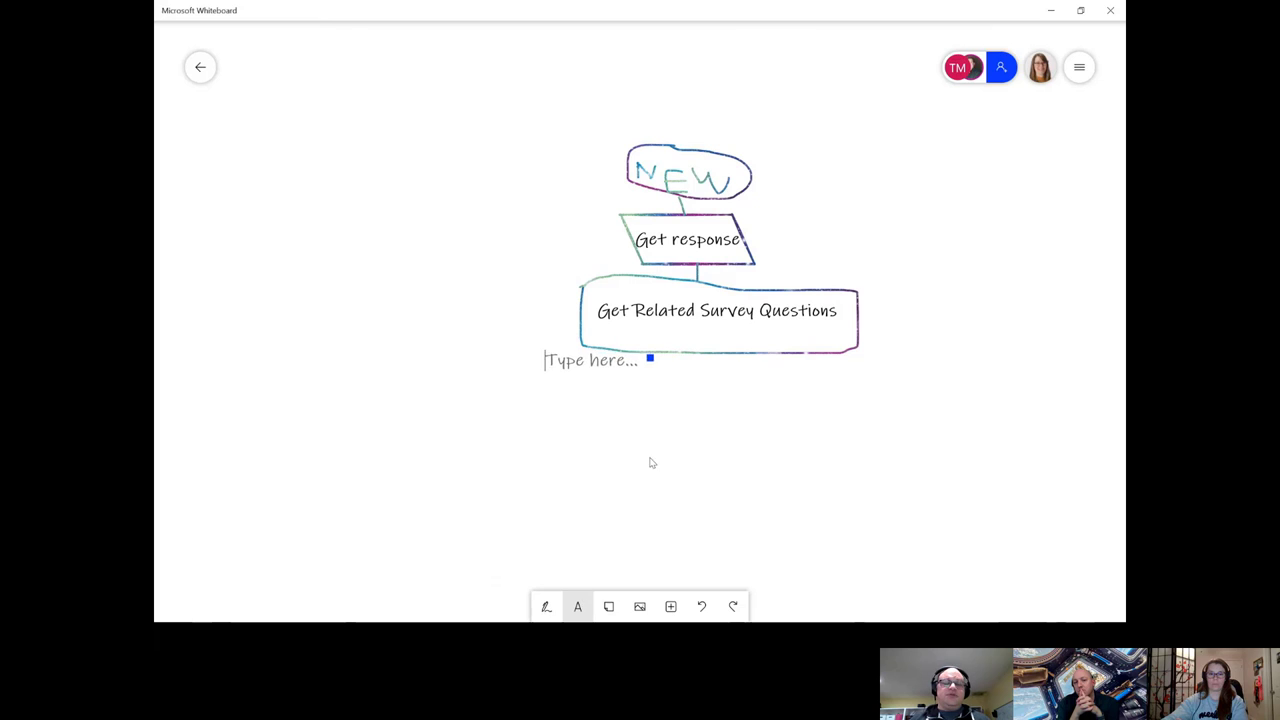
left_click(626, 390)
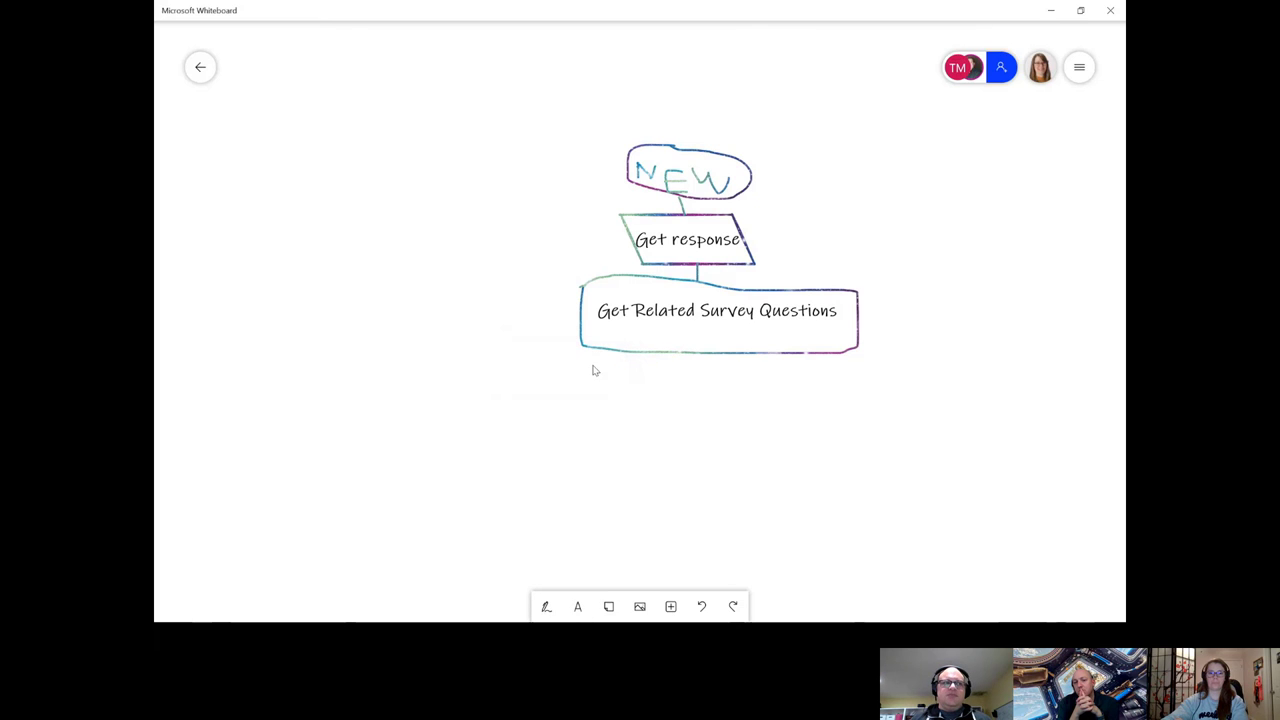
left_click(578, 606)
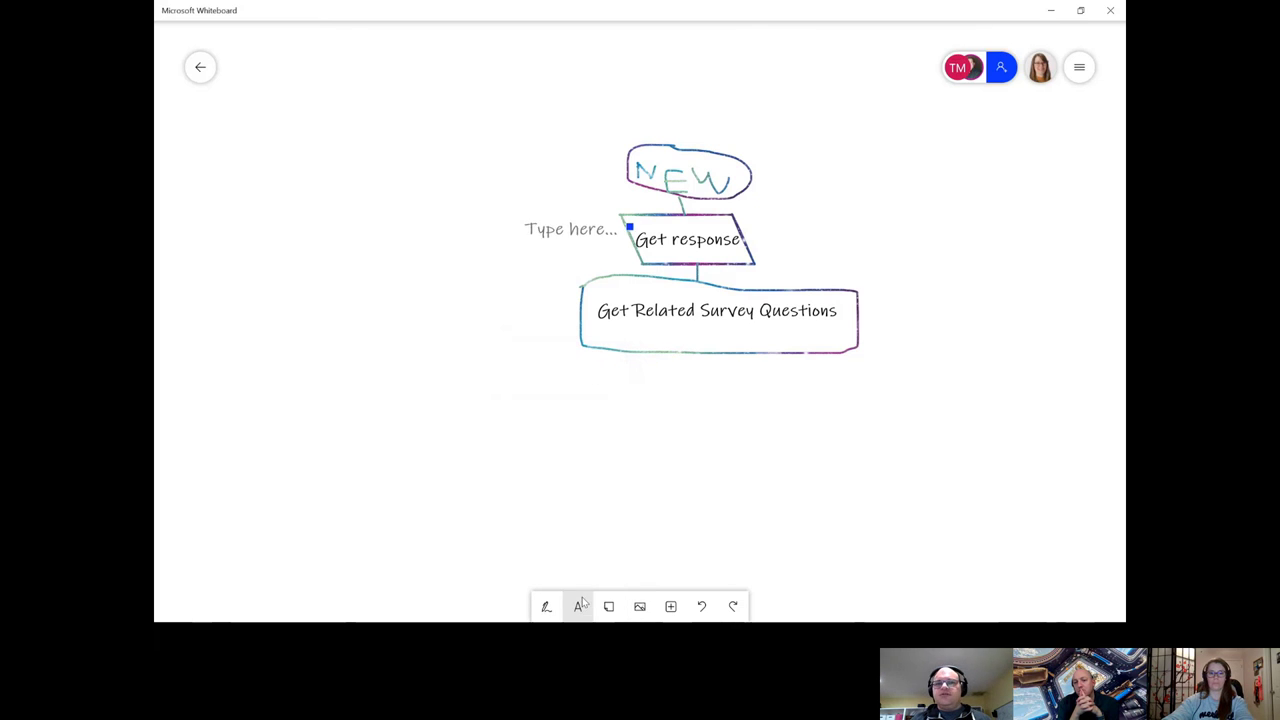
type("For E")
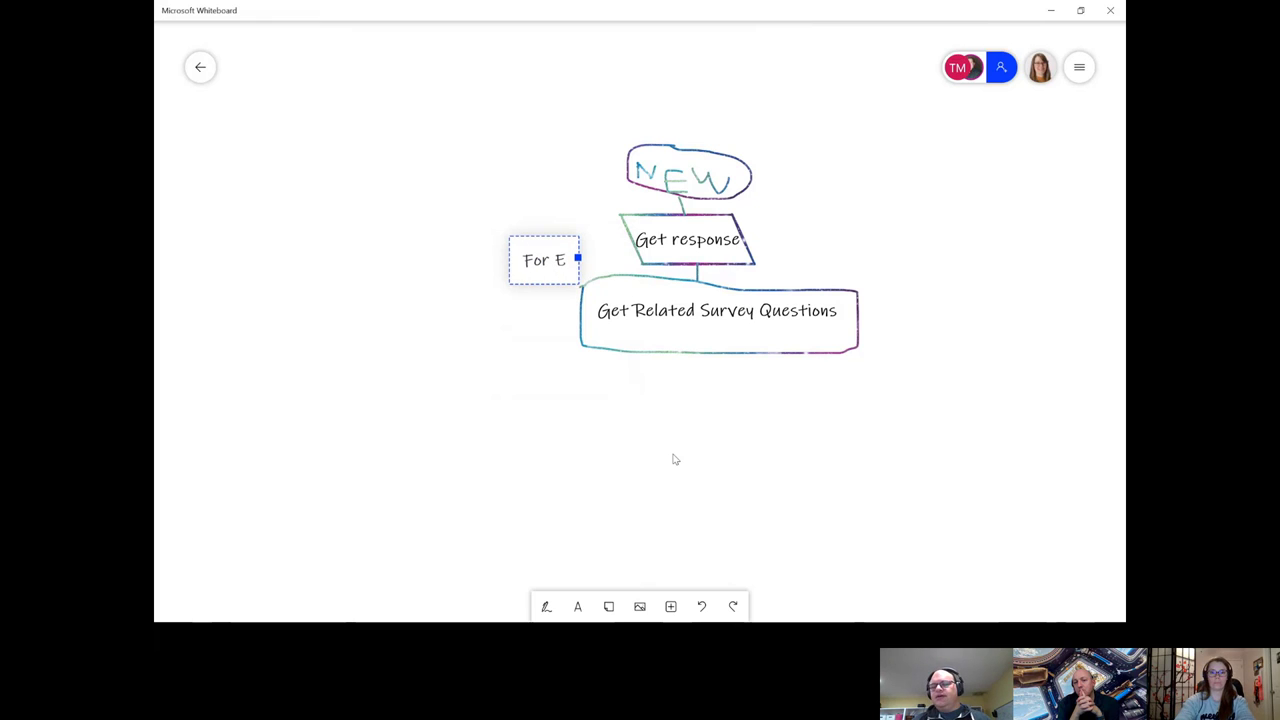
type("ach Question")
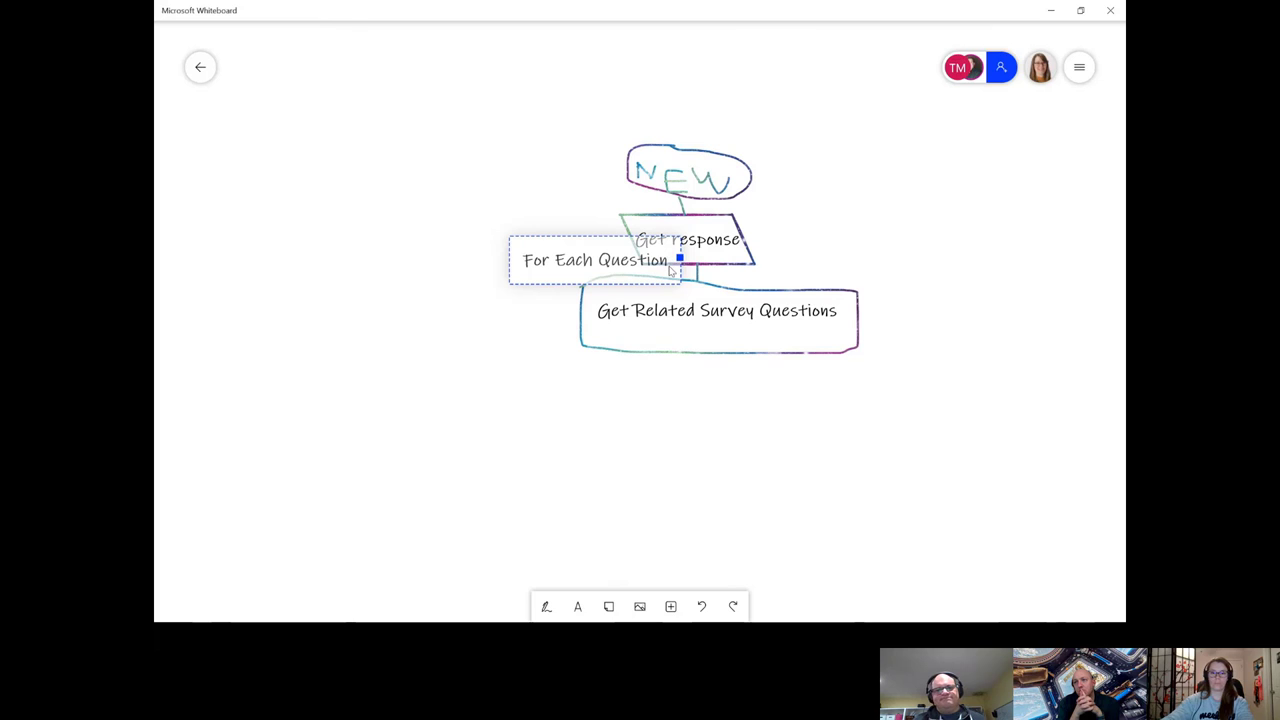
type(" ...")
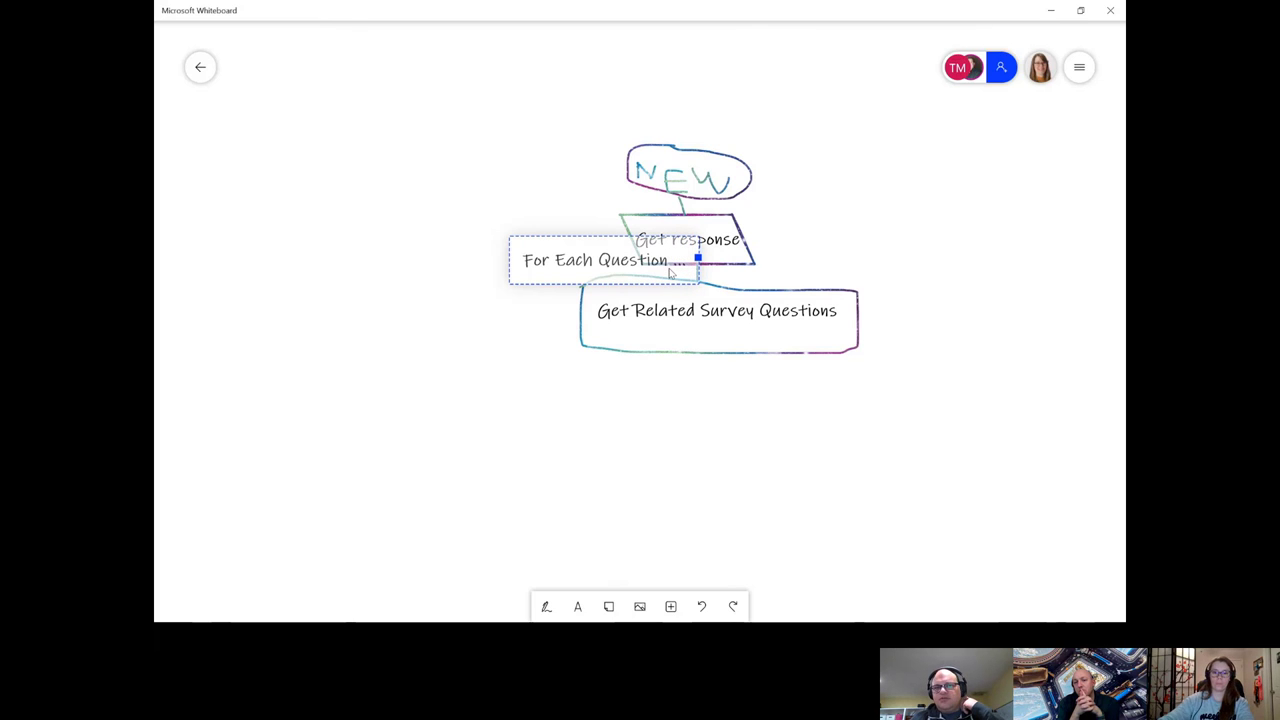
left_click(440, 363)
left_click(545, 276)
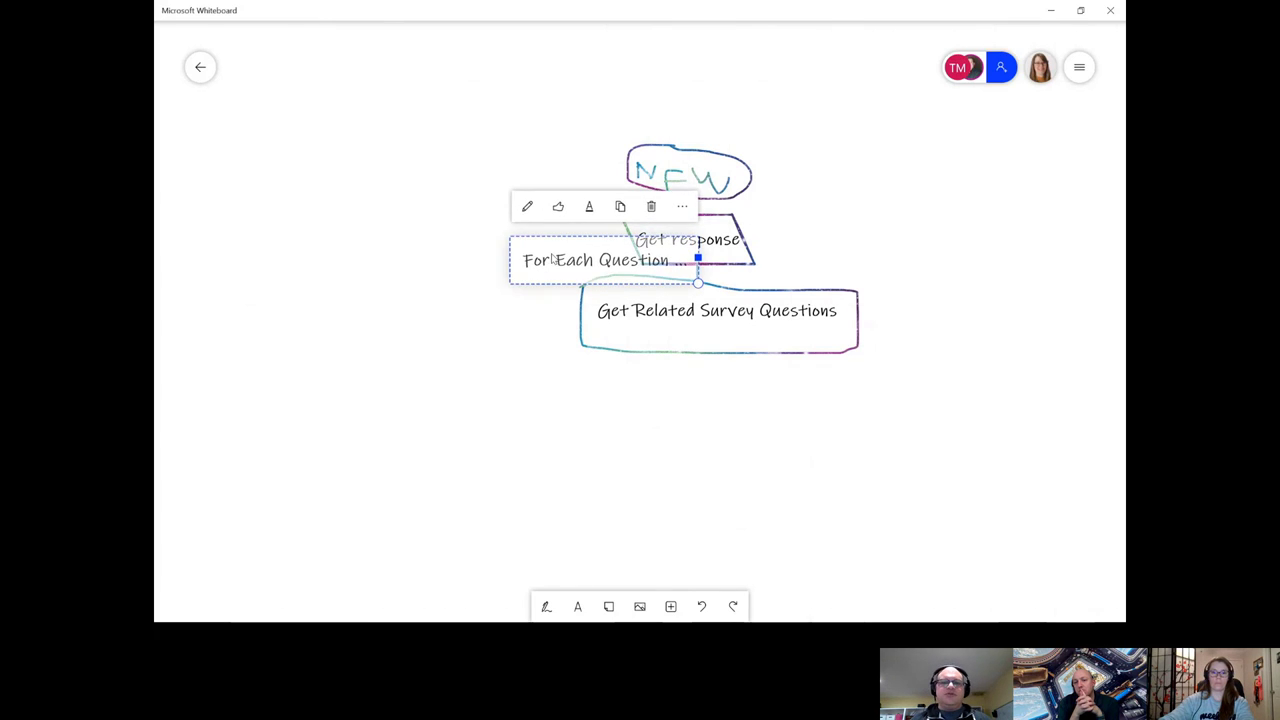
left_click_drag(563, 262, 676, 402)
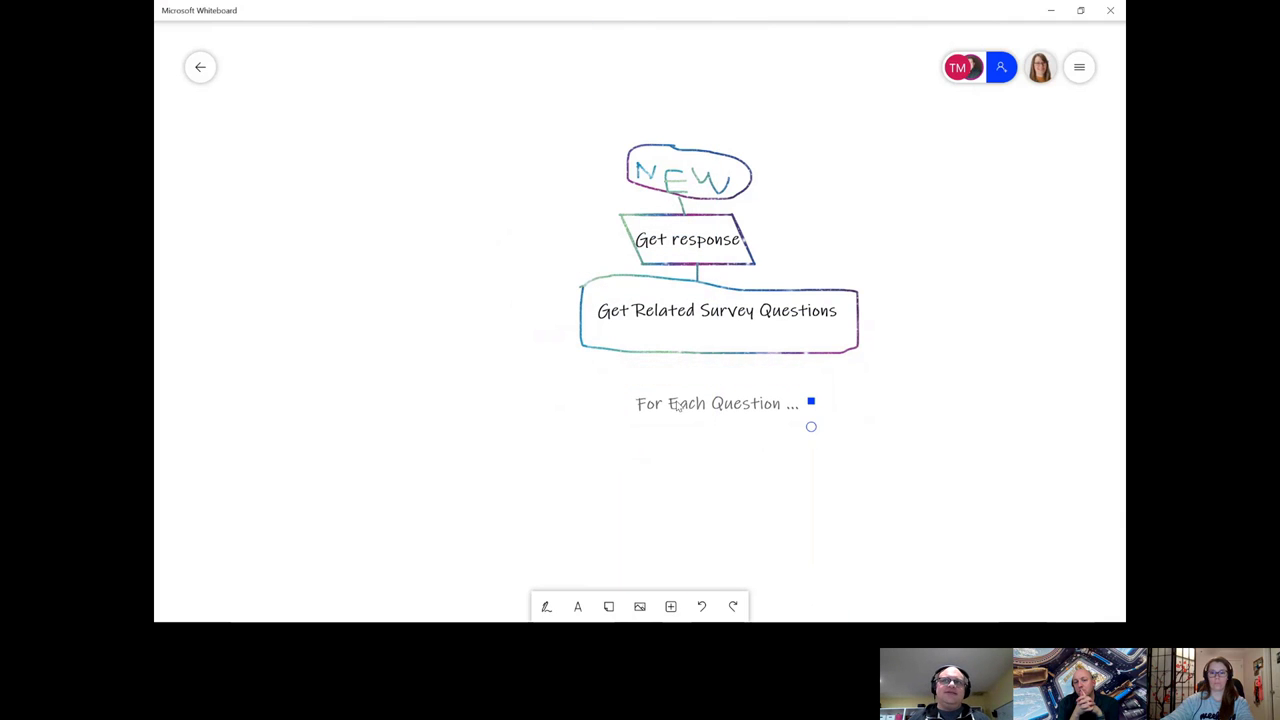
- Add a text block below "For Each Question ..." reading "If First Name - store in First Name Var"
scroll(906, 421, "down", 1)
scroll(906, 421, "down", 1)
left_click_drag(906, 421, 818, 269)
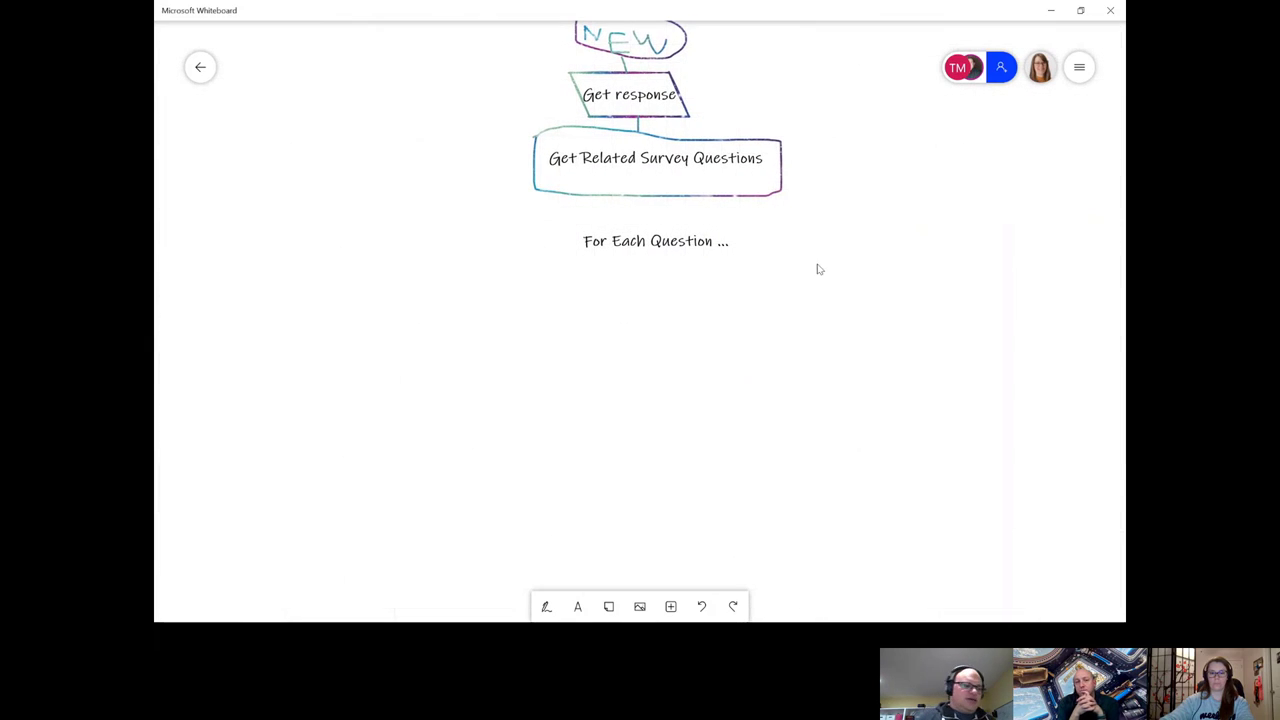
left_click(578, 607)
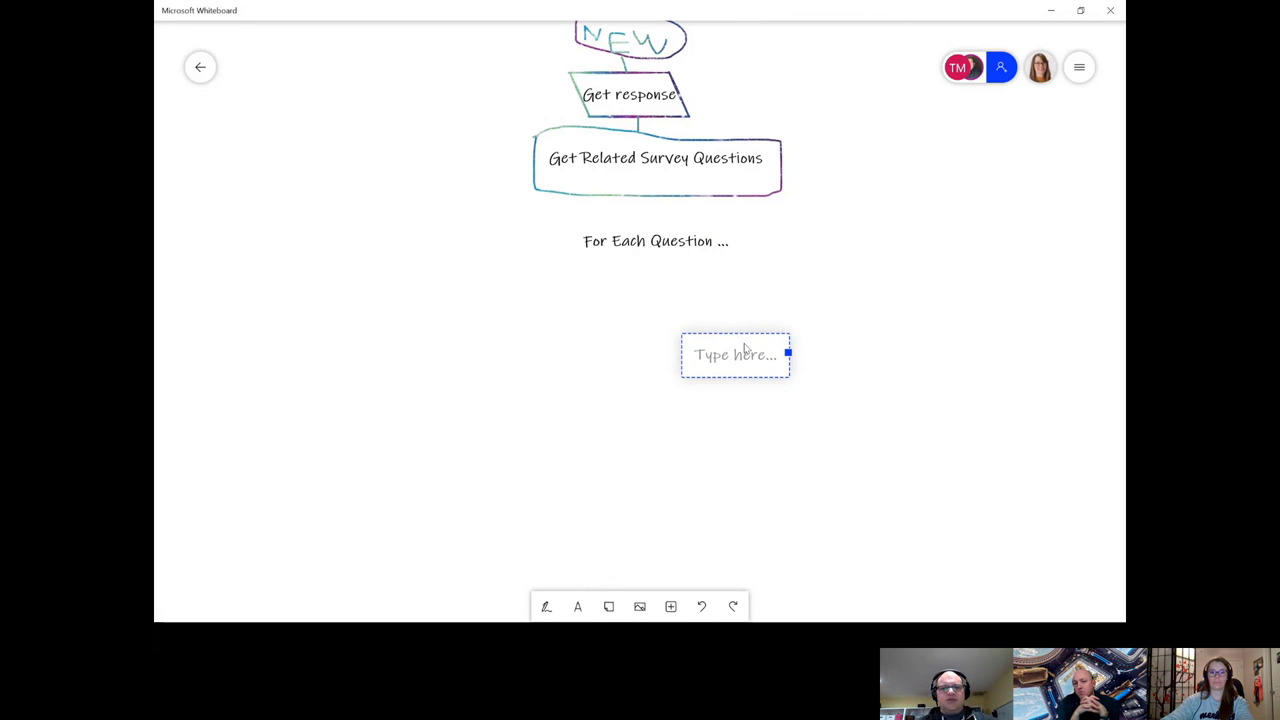
left_click(741, 380)
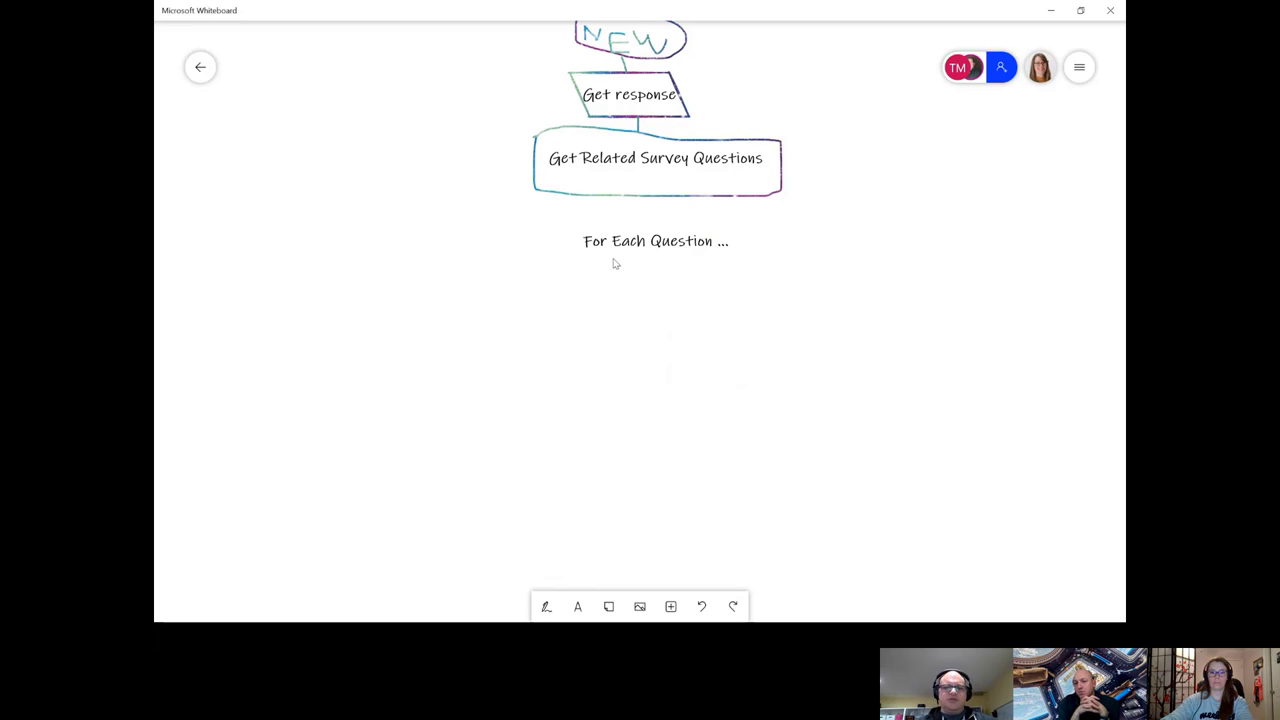
left_click(577, 607)
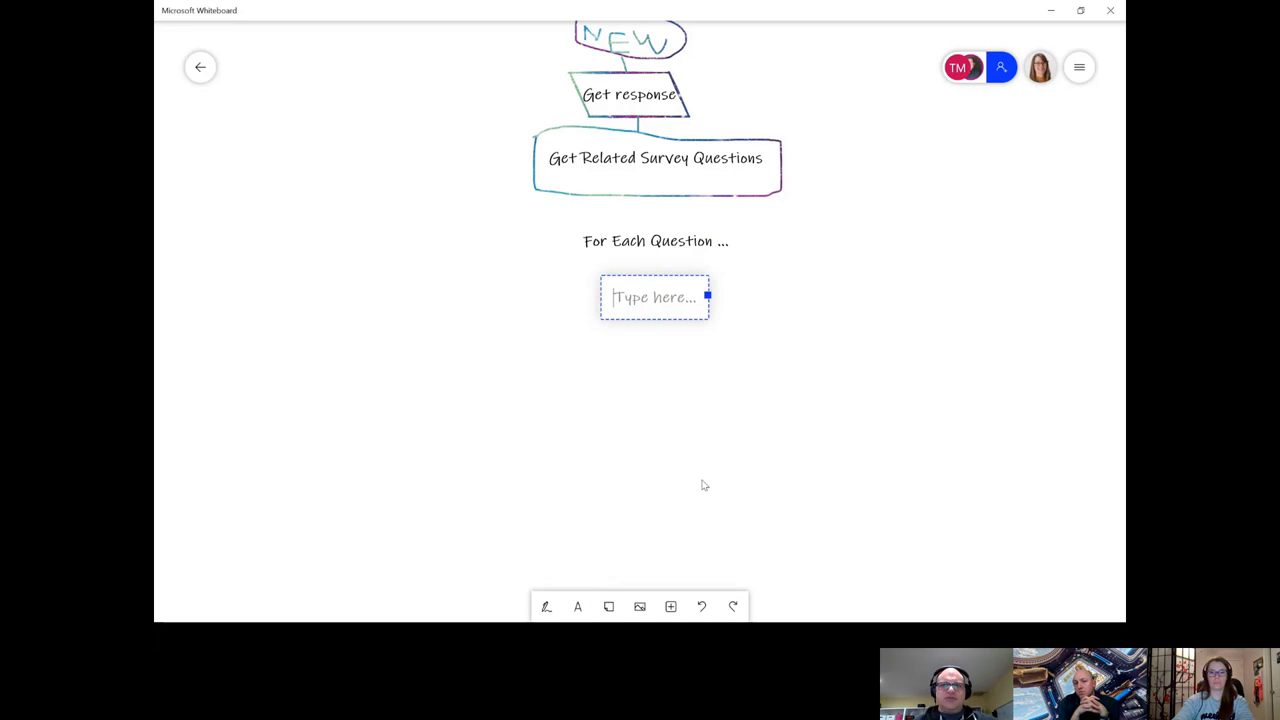
type("If First Na")
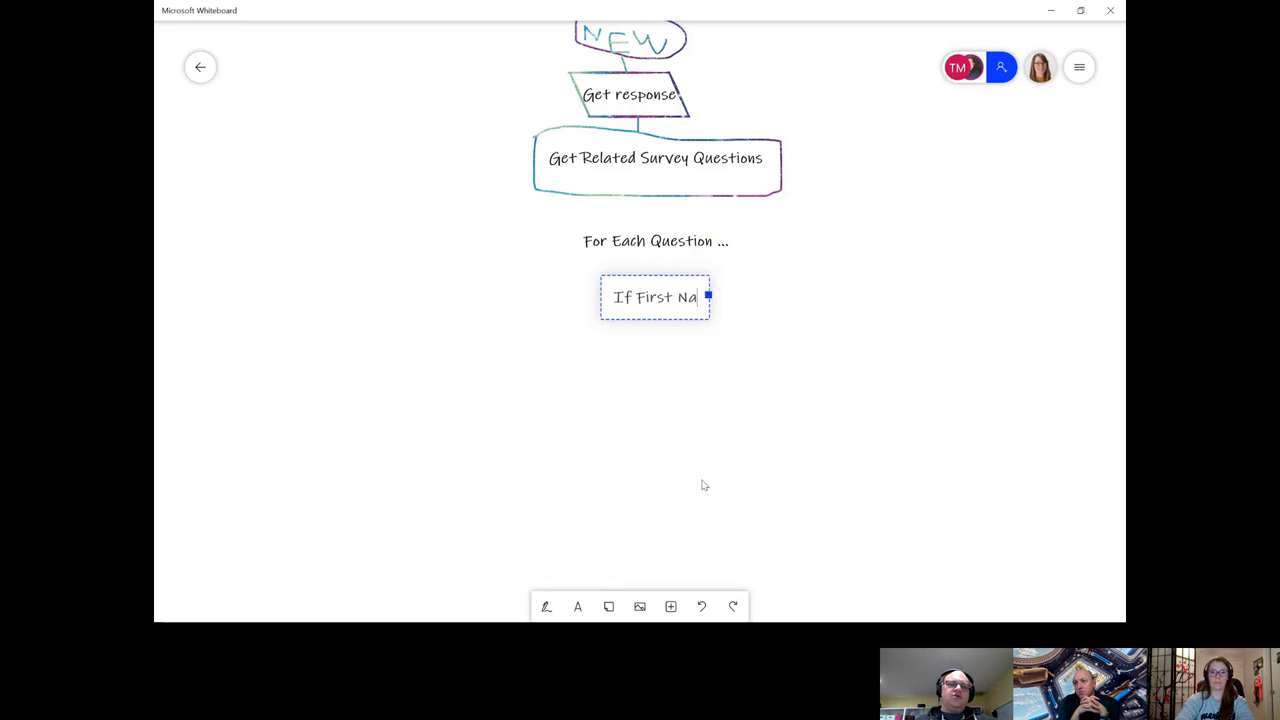
type("me = St")
key("BackSpace")
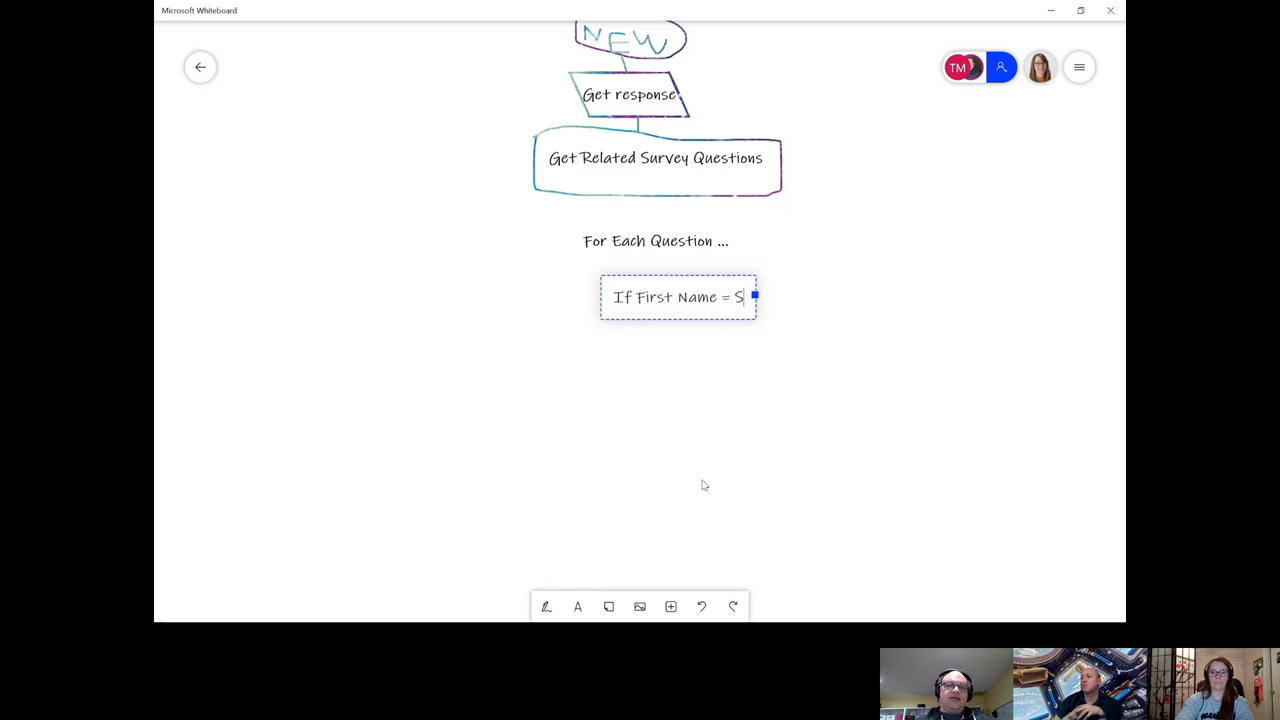
key("BackSpace")
key("BackSpace")
key("BackSpace")
type("-")
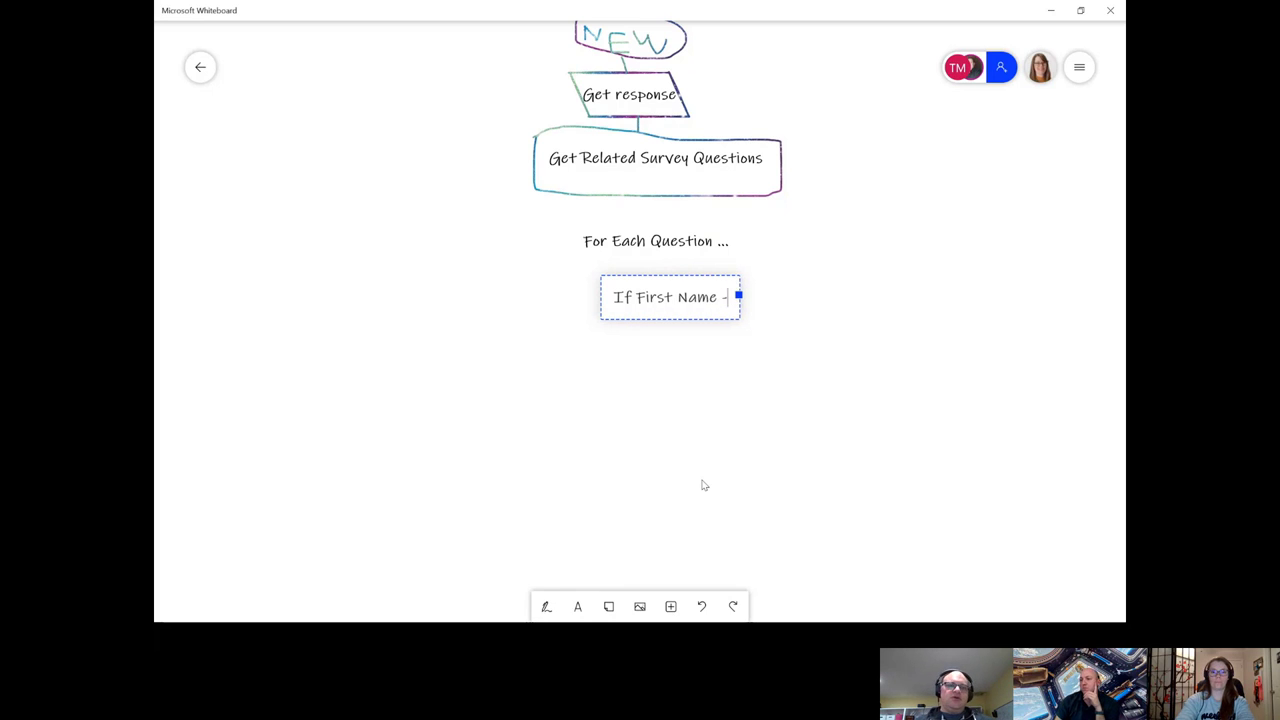
type(" store in Fir")
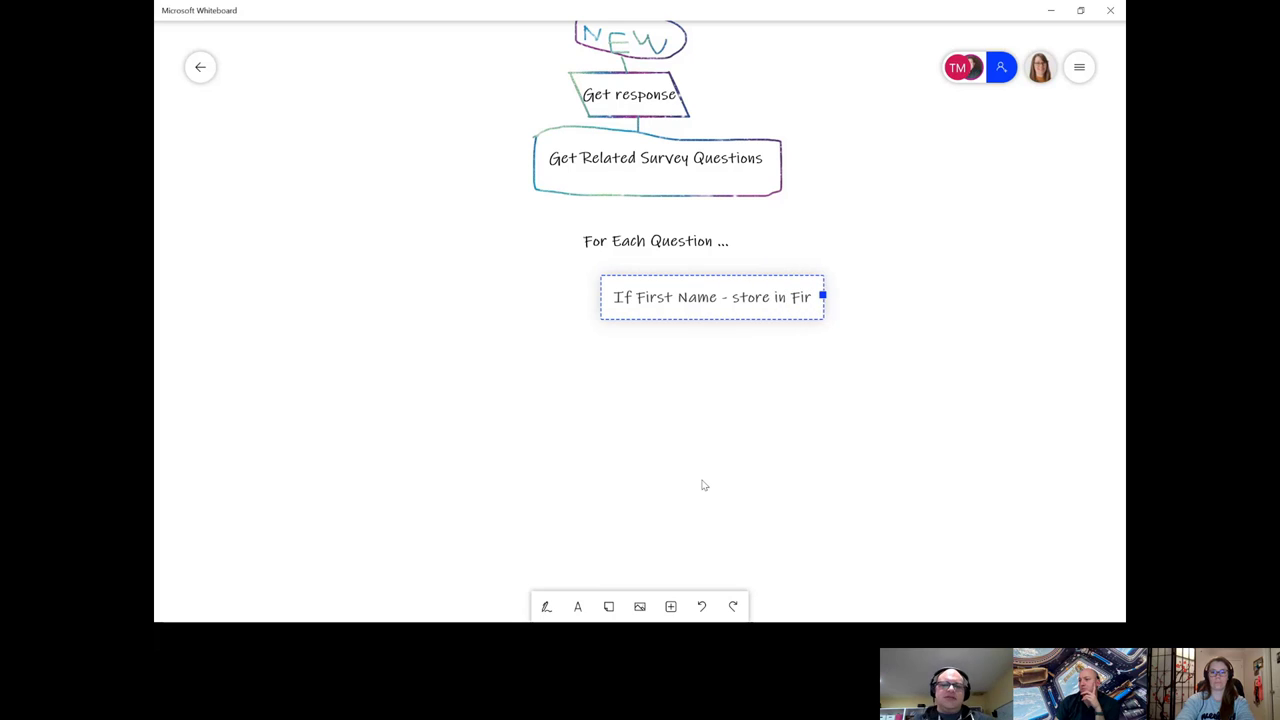
type("st Name Var")
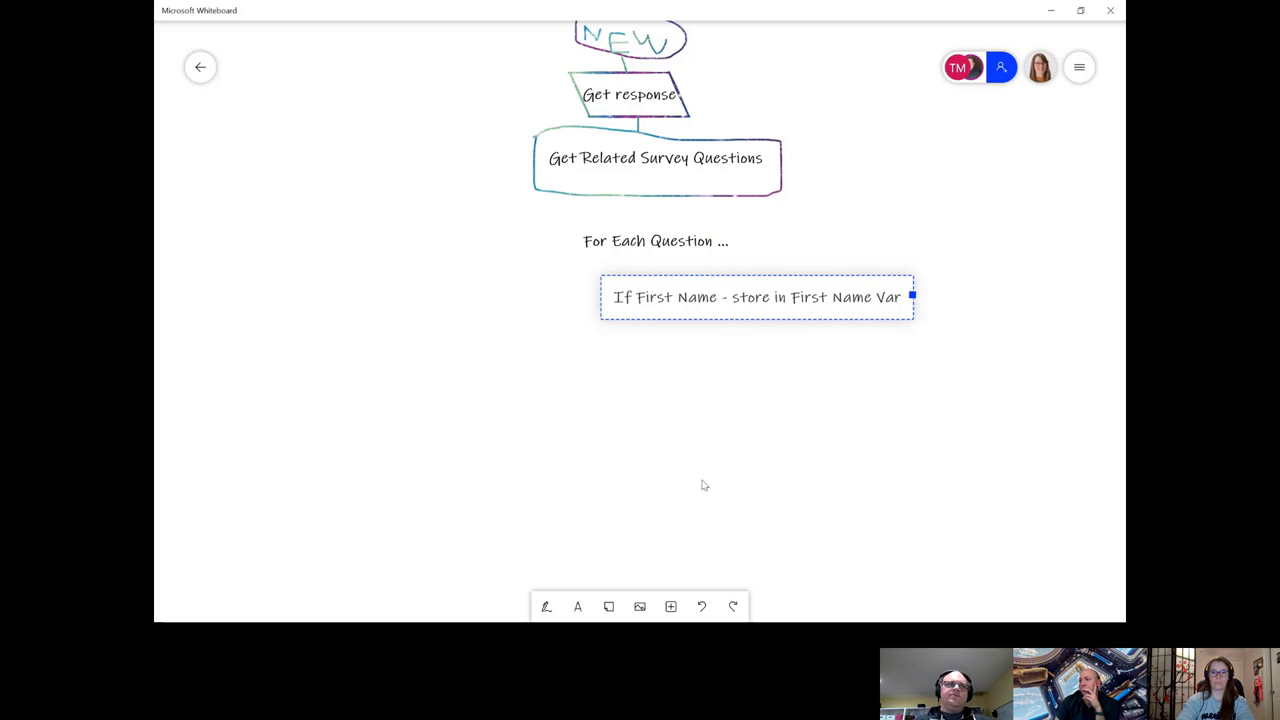
- Add the lines "If Last Name - store in Last Name Var" and "etc." to the same text block
key("Return")
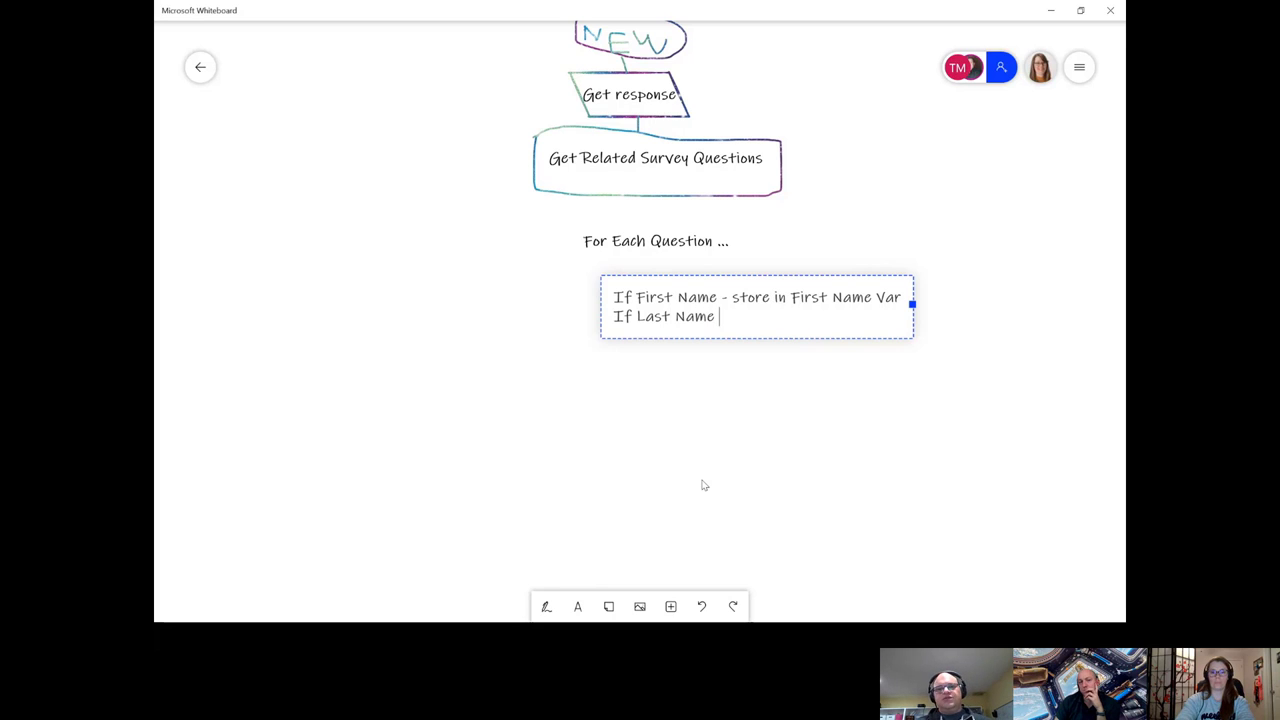
type("If Last Name - store in Last Name Var")
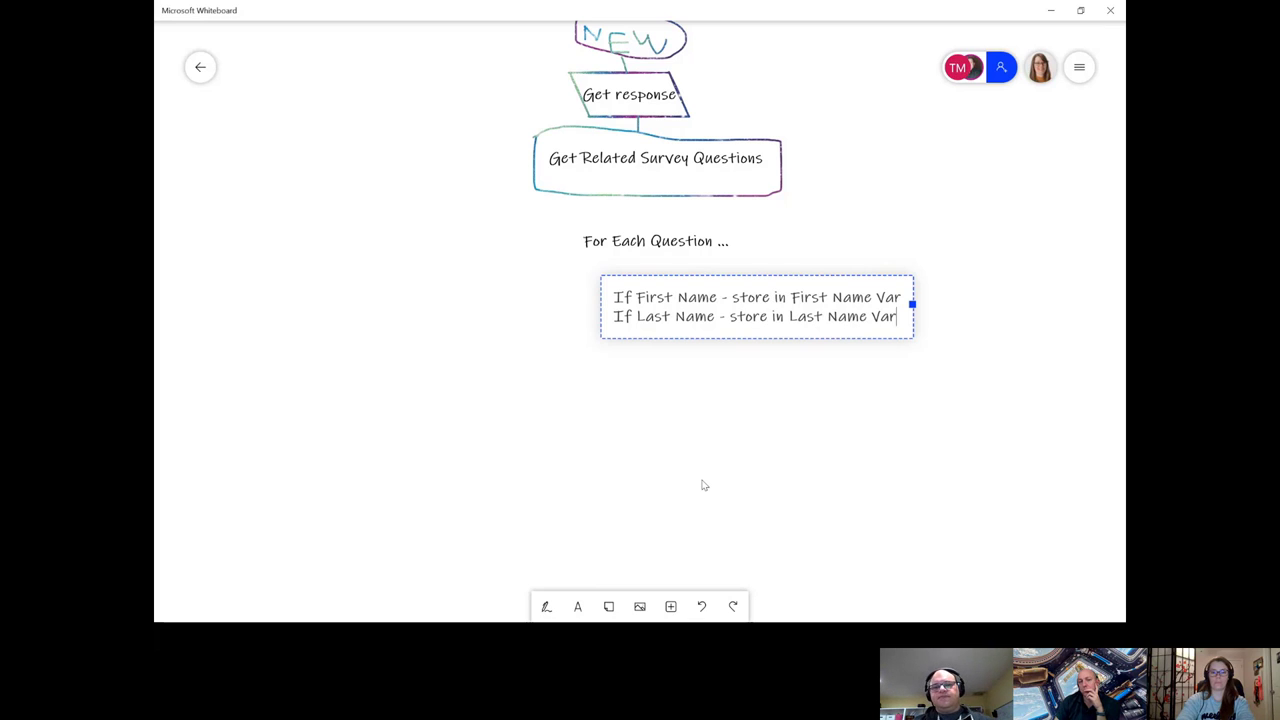
key("Return")
type("etc")
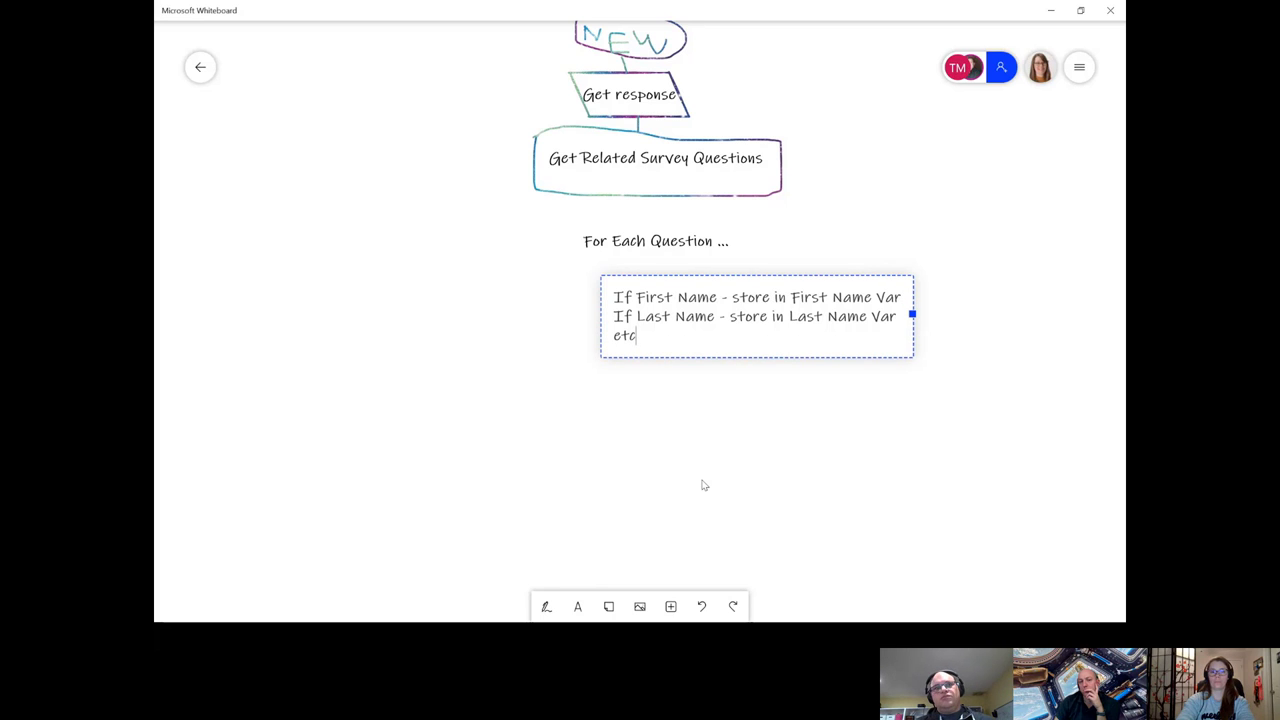
type(".")
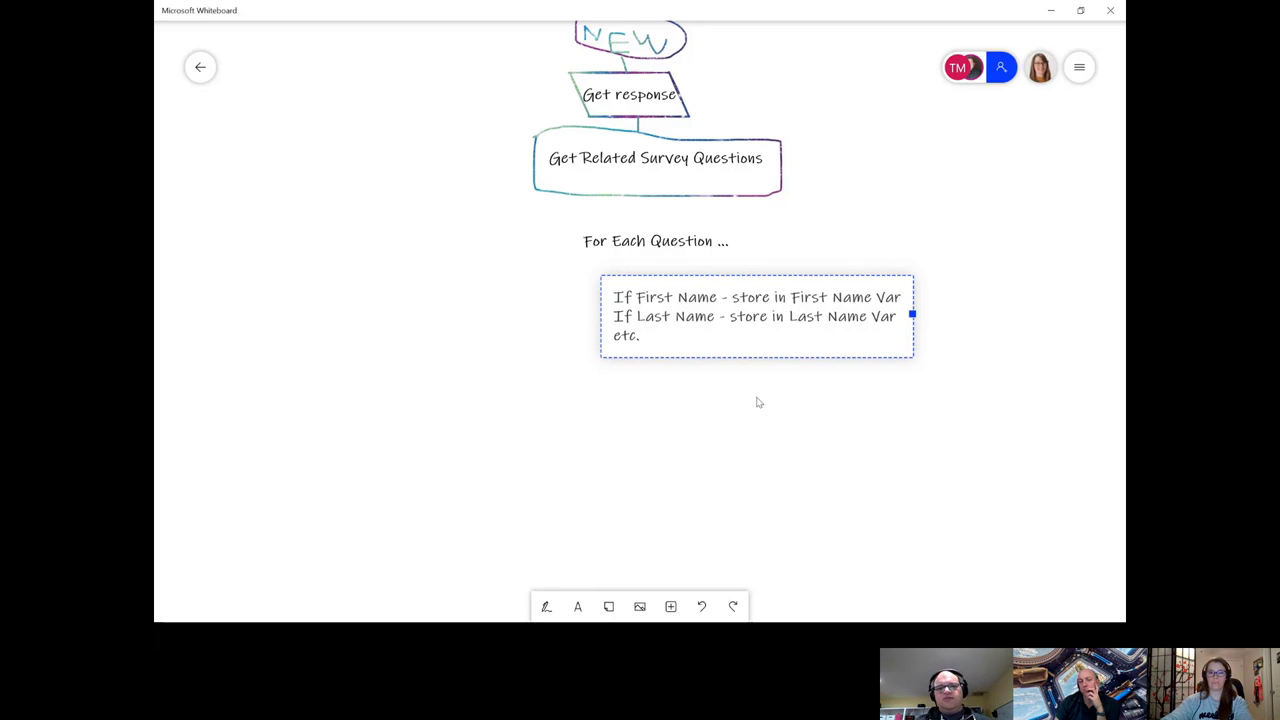
- Move the If-lines text block closer under "For Each Question ..." and draw a rounded loop outline around it, connected to the box above
left_click(761, 359)
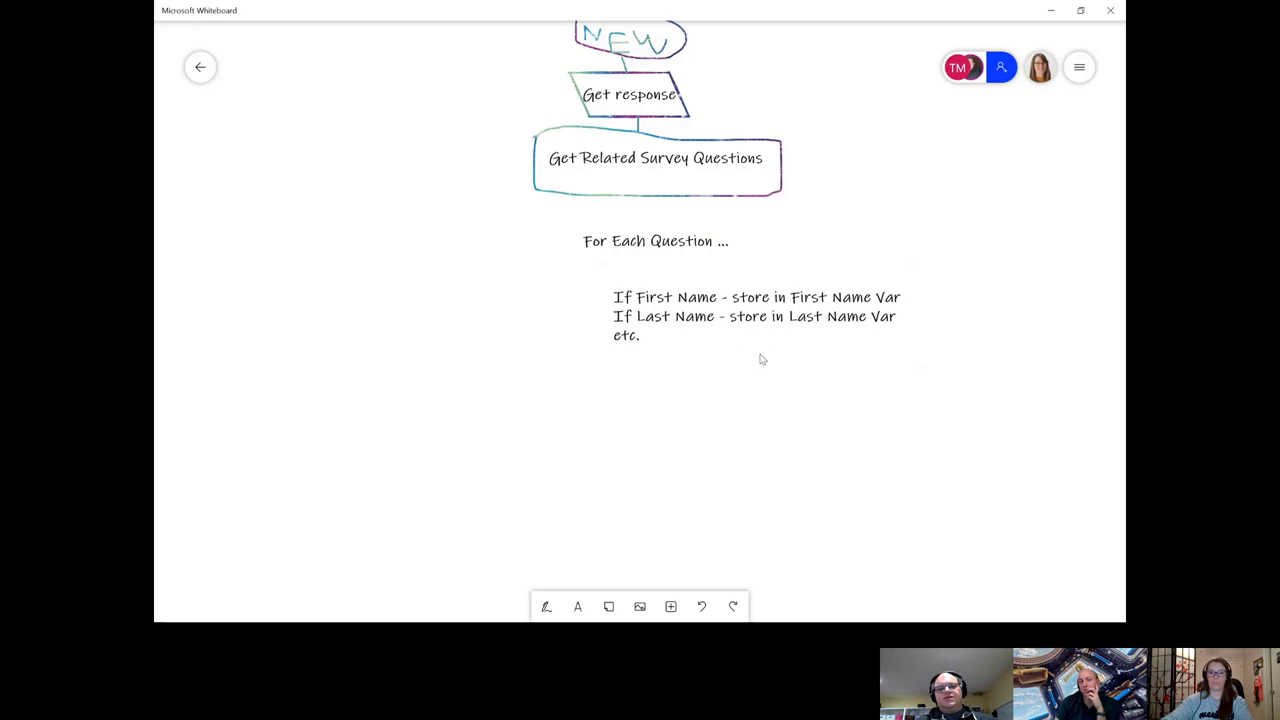
mouse_move(746, 328)
left_mouse_down()
mouse_move(745, 314)
mouse_move(740, 336)
left_mouse_up()
left_click(546, 607)
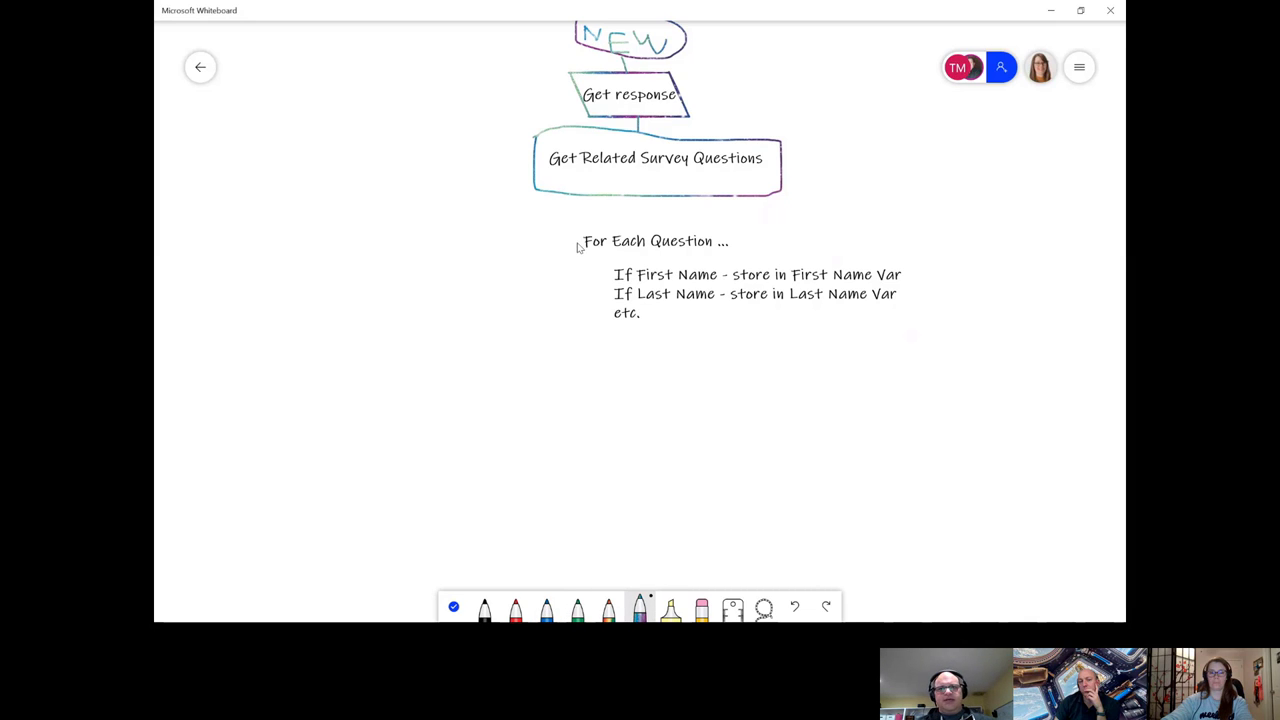
mouse_move(559, 256)
left_mouse_down()
mouse_move(645, 375)
mouse_move(959, 351)
mouse_move(809, 239)
mouse_move(735, 242)
left_mouse_up()
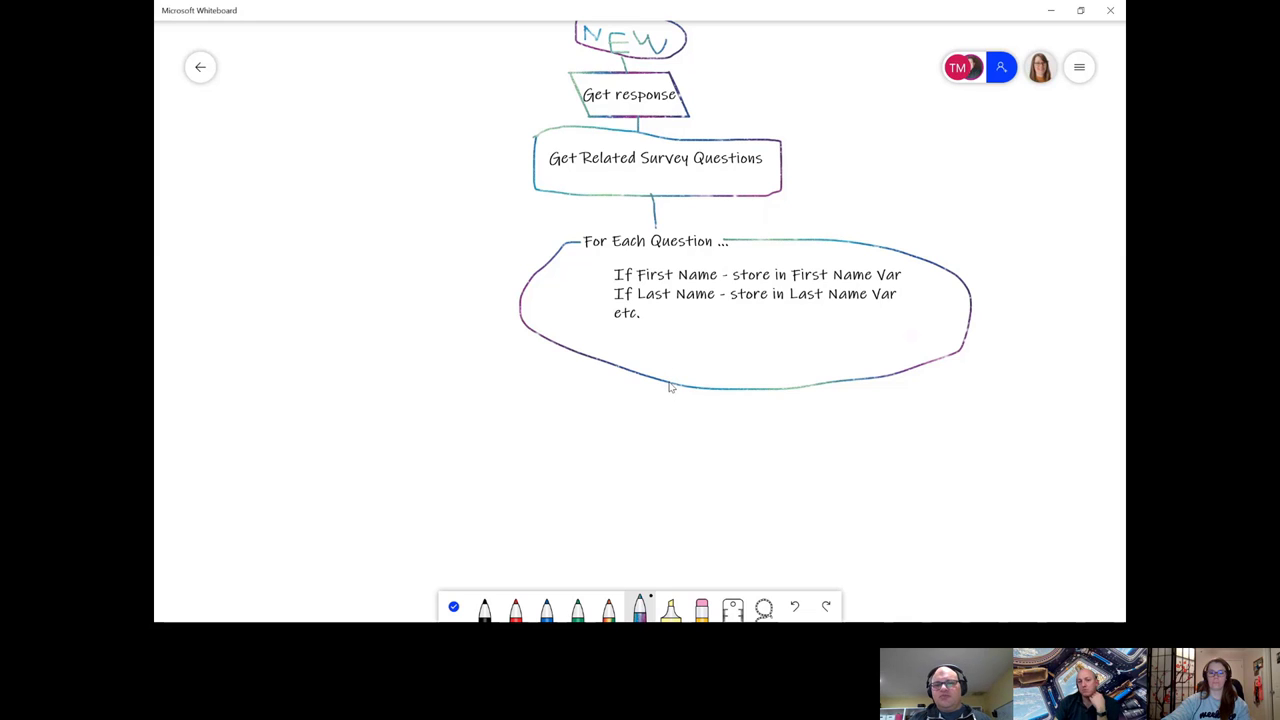
- Draw an empty rectangular box below the "For Each Question ..." loop and connect the two with a vertical line
mouse_move(576, 451)
left_mouse_down()
mouse_move(733, 446)
mouse_move(737, 539)
mouse_move(537, 527)
mouse_move(557, 460)
mouse_move(590, 450)
left_mouse_up()
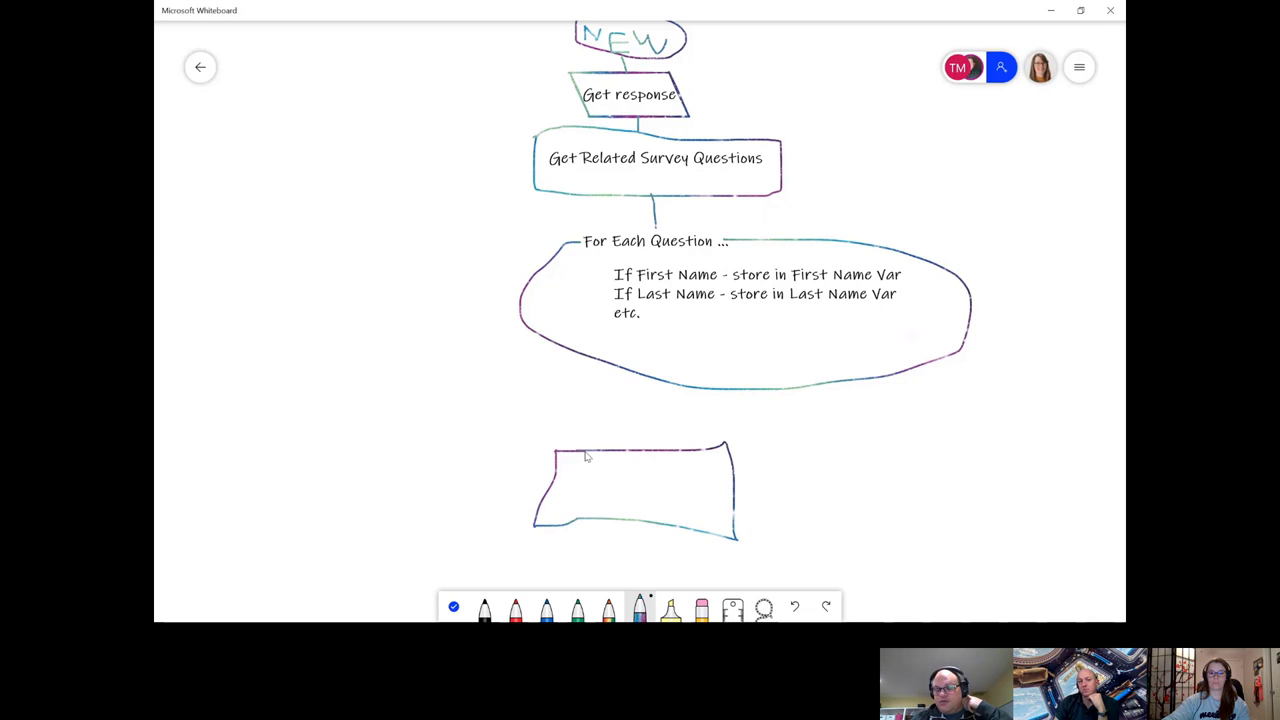
left_click_drag(645, 377, 644, 450)
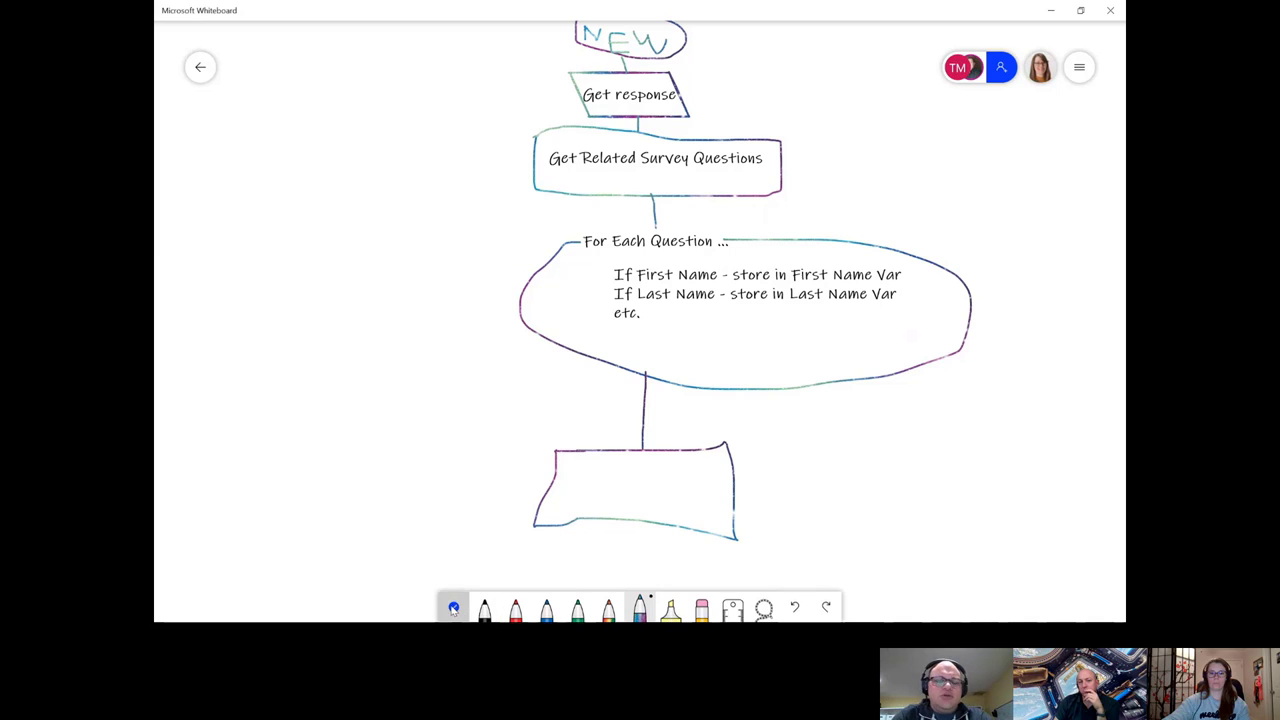
left_click(453, 606)
- Add a new text block to the whiteboard with the heading line "Create Contact (Parent)"
left_click(577, 606)
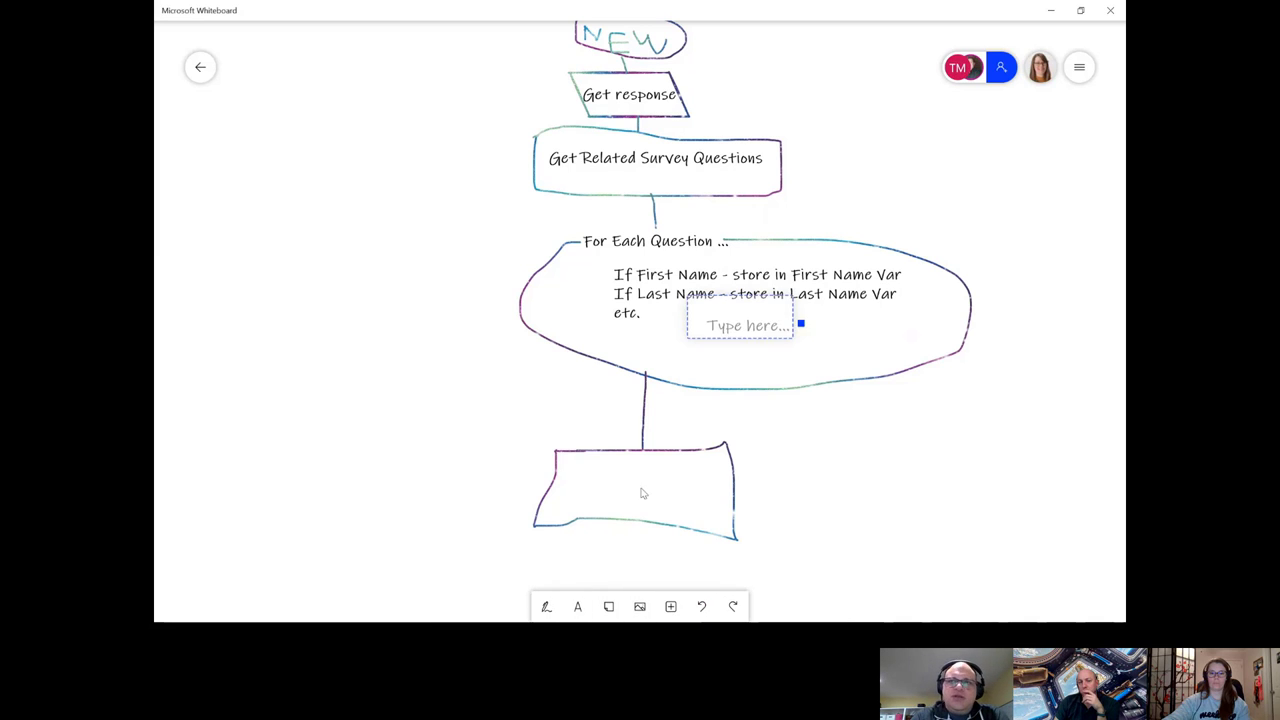
type("Creat")
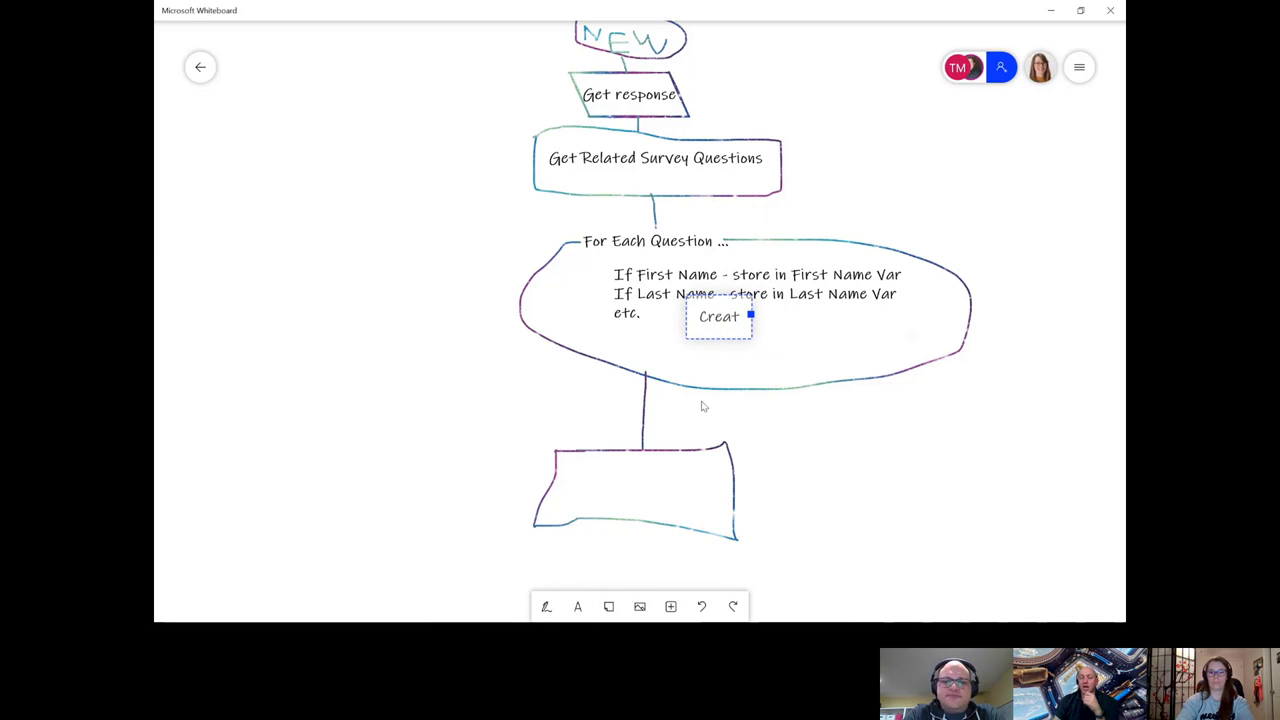
type("e Contact (")
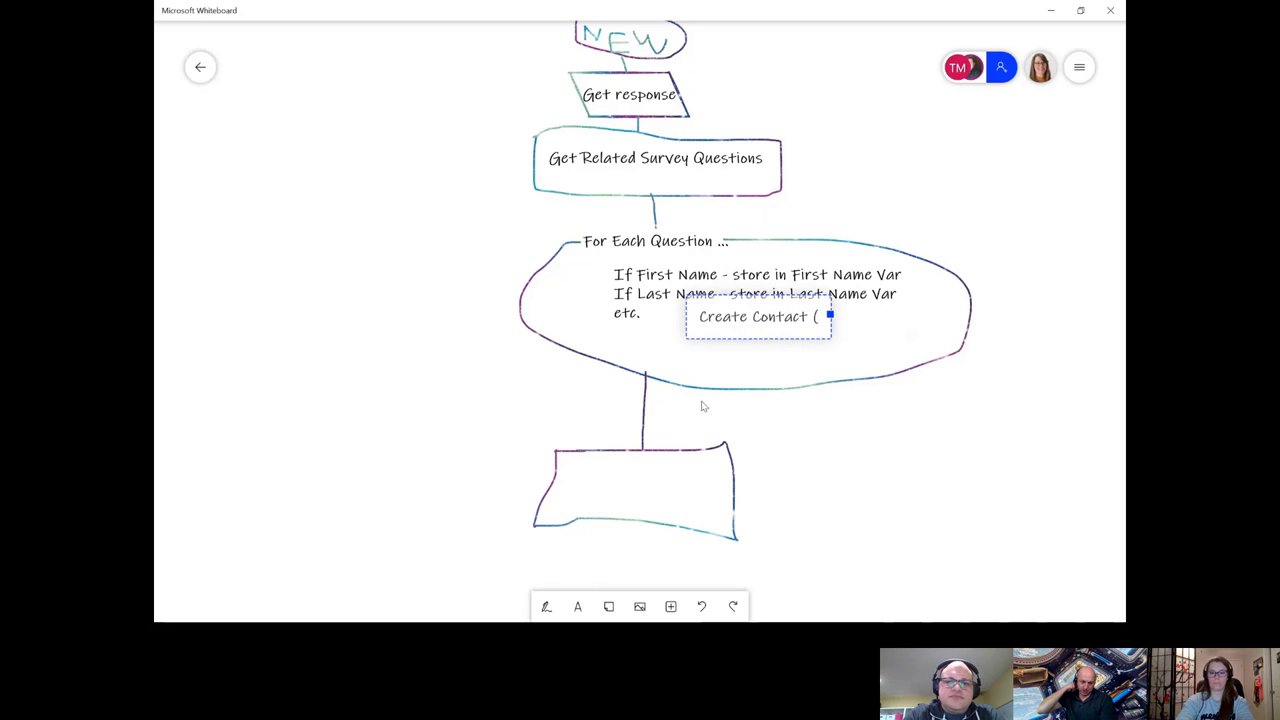
type("Parent)")
key("Return")
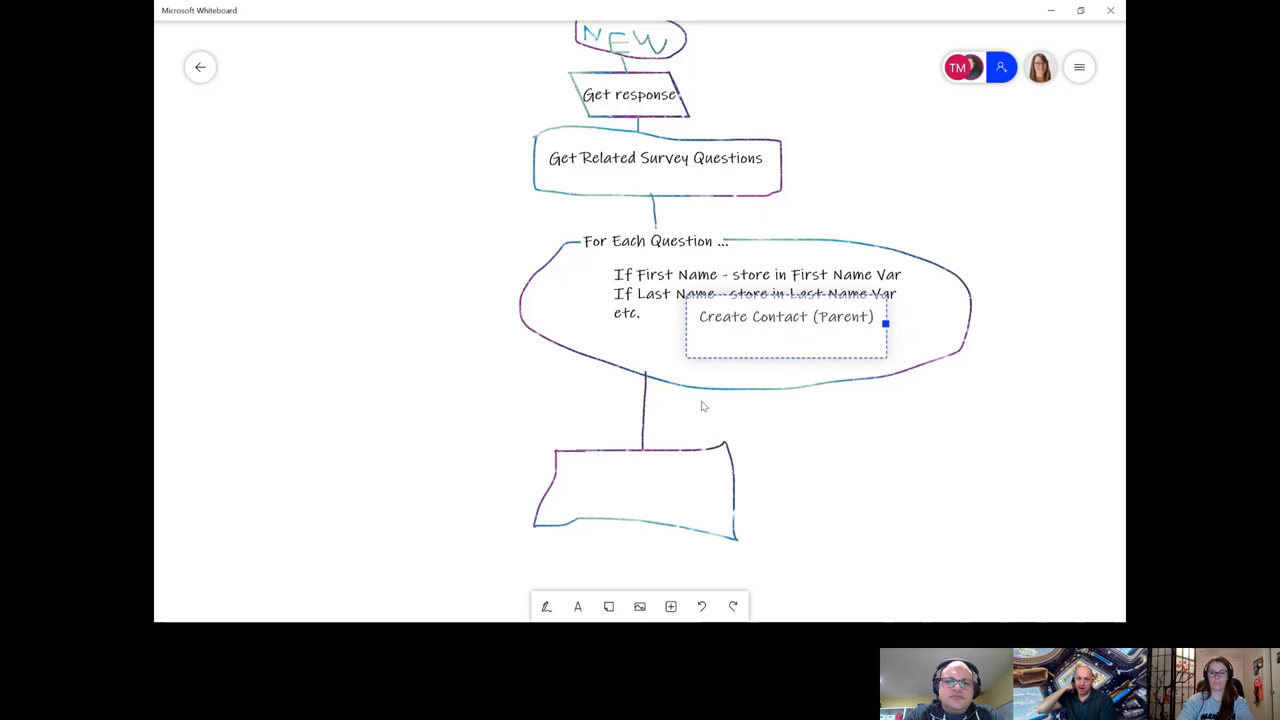
- Add the lines "First Name", "Last Name" and "Phone Number" under "Create Contact (Parent)" and move the text into the empty box
type("First Name")
key("Return")
type("S")
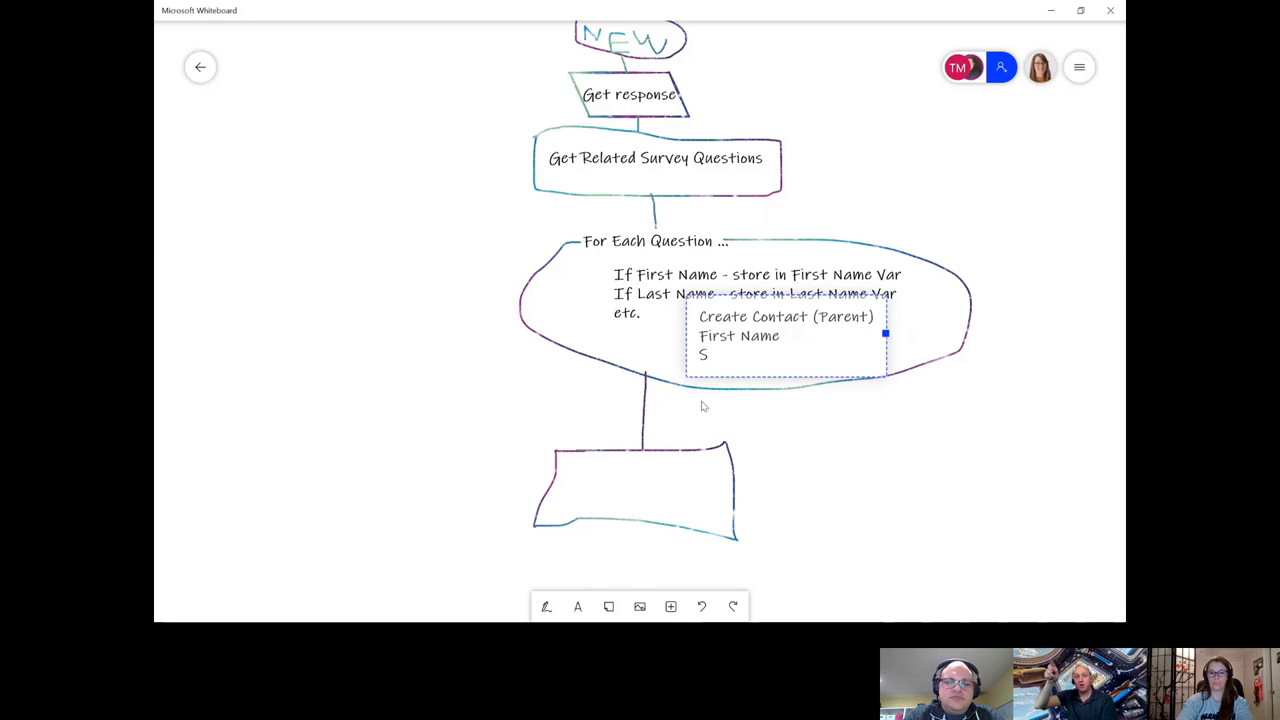
type("Las")
key("BackSpace")
key("BackSpace")
key("BackSpace")
key("BackSpace")
type("La")
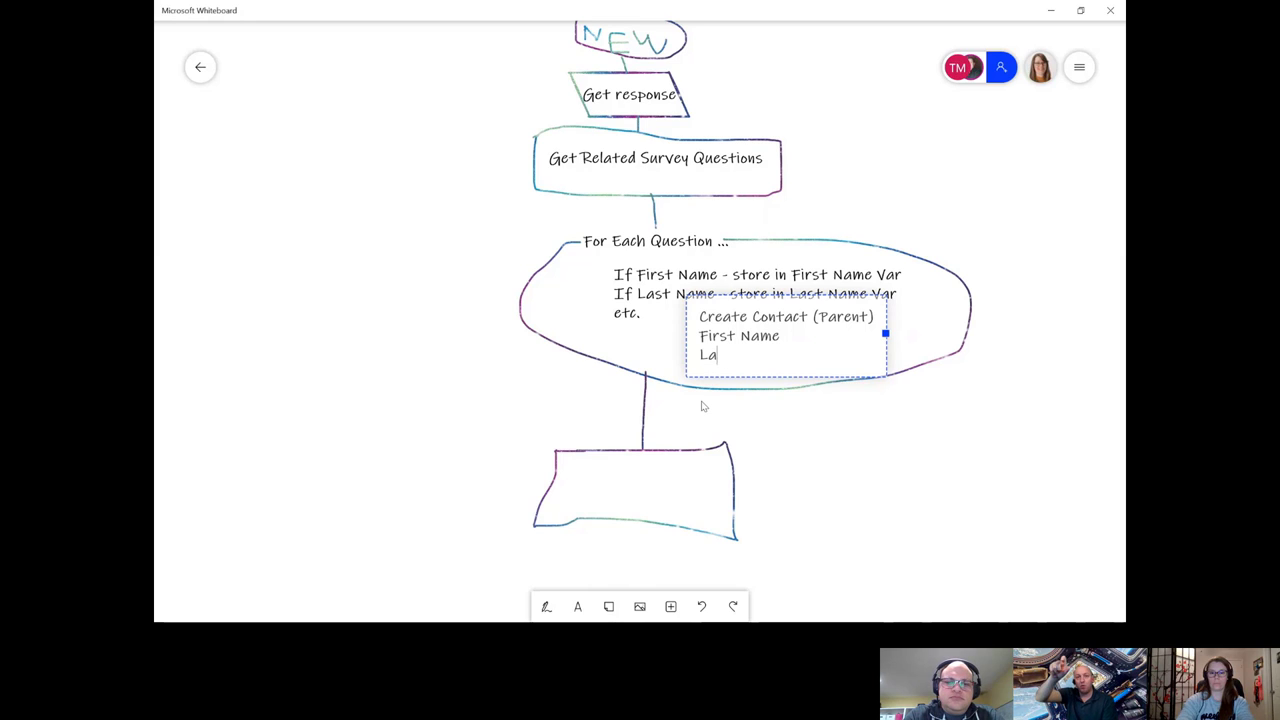
type("st Name")
key("Return")
type("Pho")
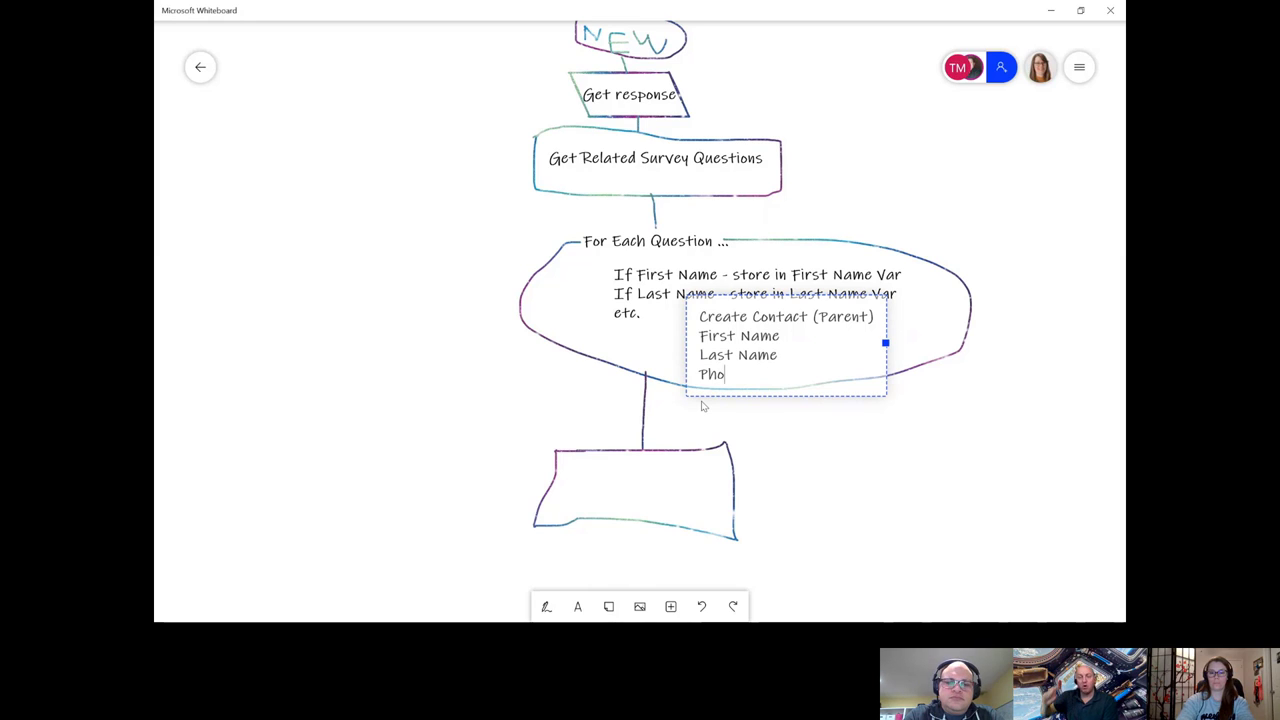
type("ne Number")
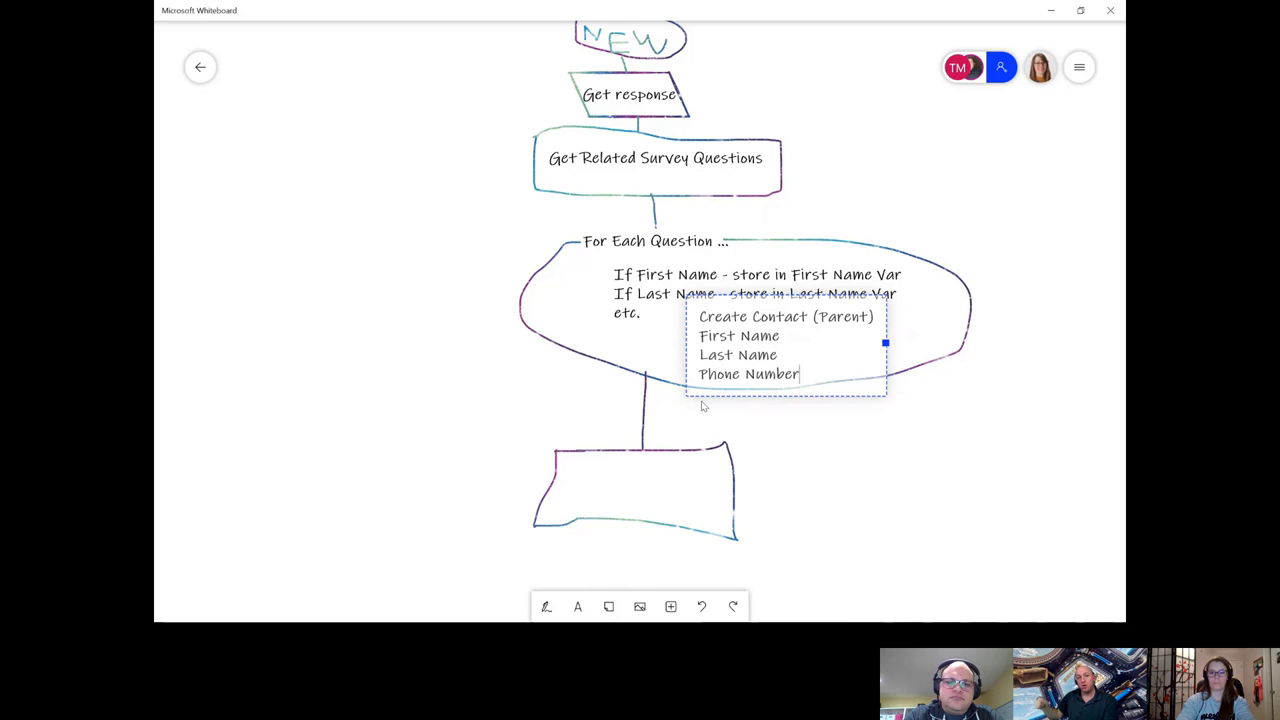
left_click(857, 466)
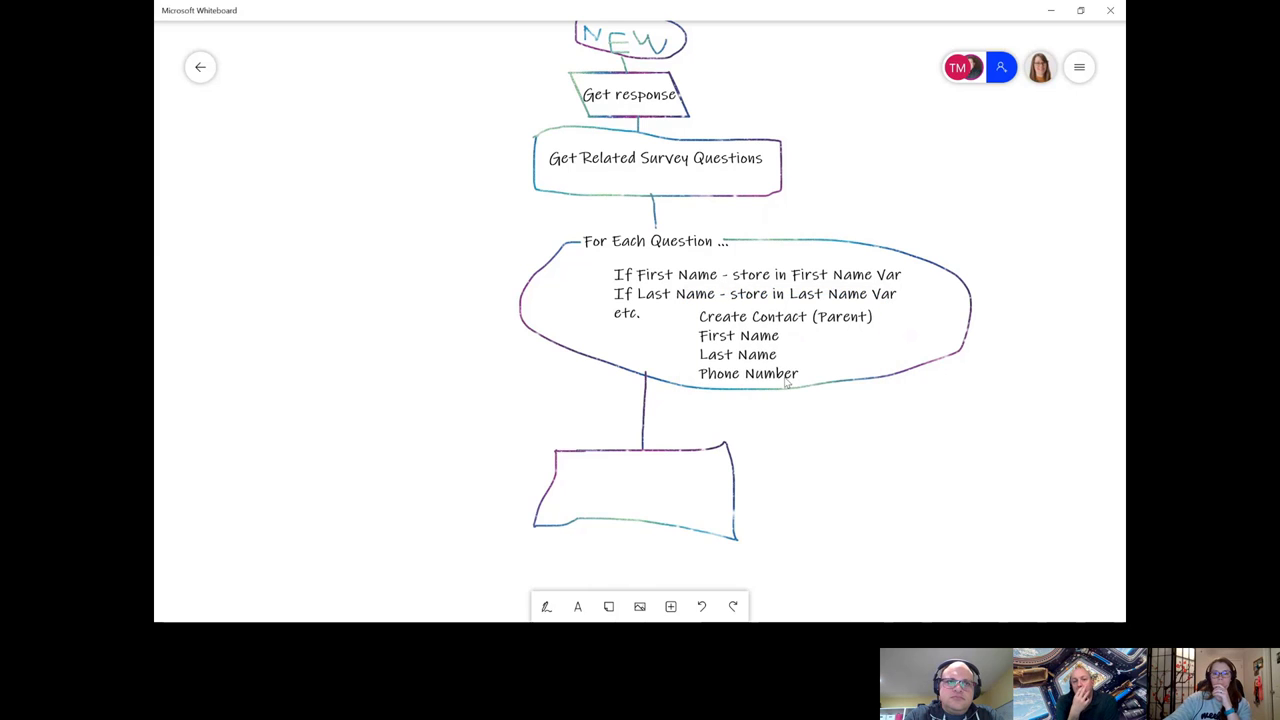
left_click_drag(787, 382, 667, 528)
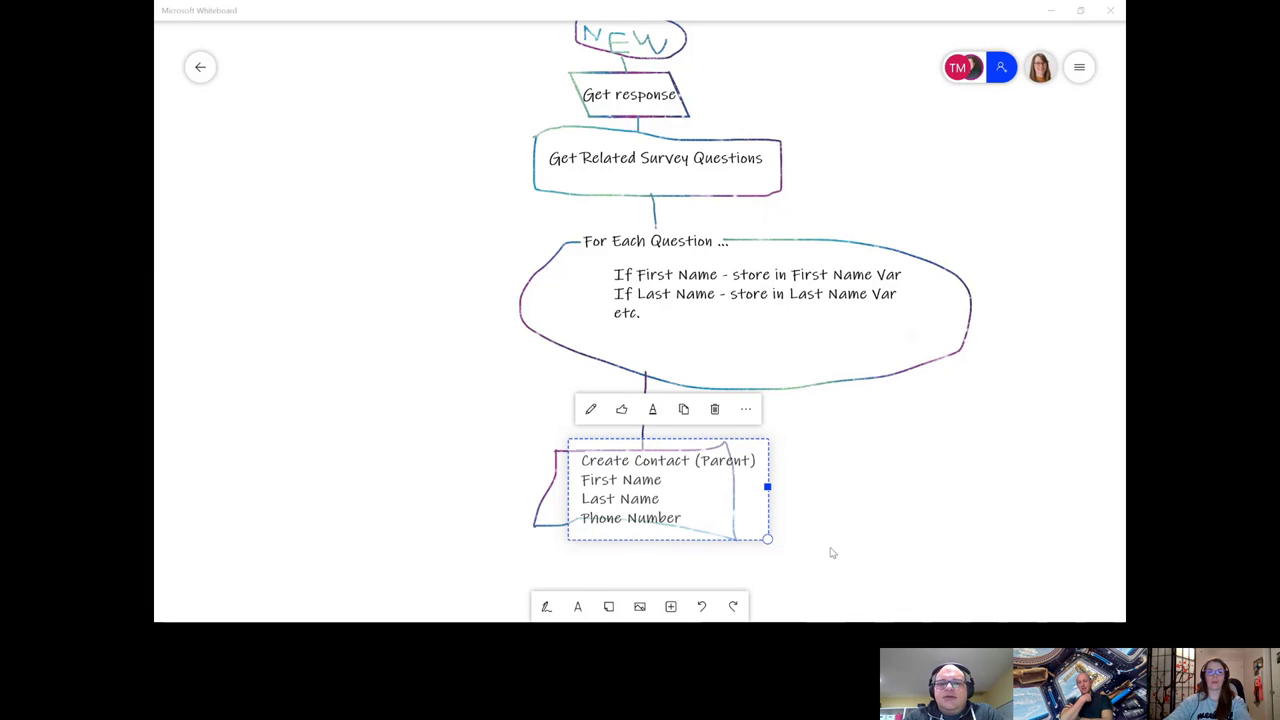
- Switch to Power Apps in the browser, dismiss the feedback request, open the PBL Youth Enrollment survey record and examine its fields
key("alt+Tab")
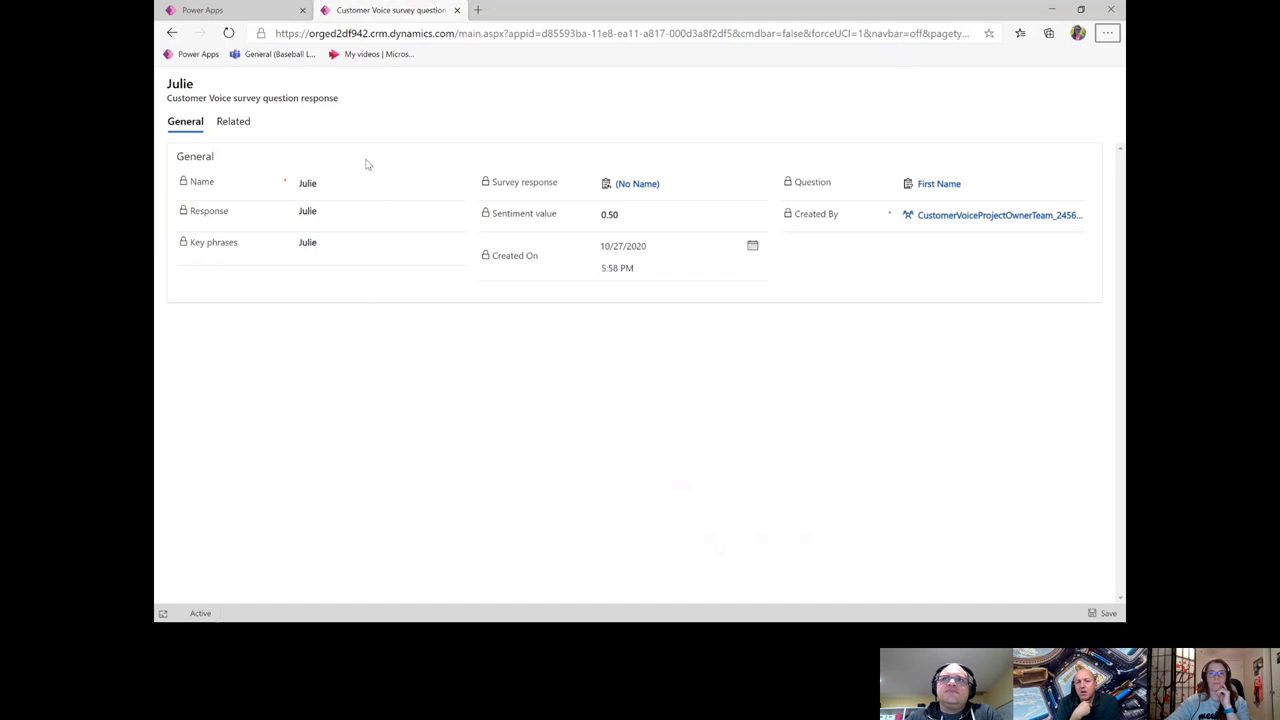
left_click(238, 10)
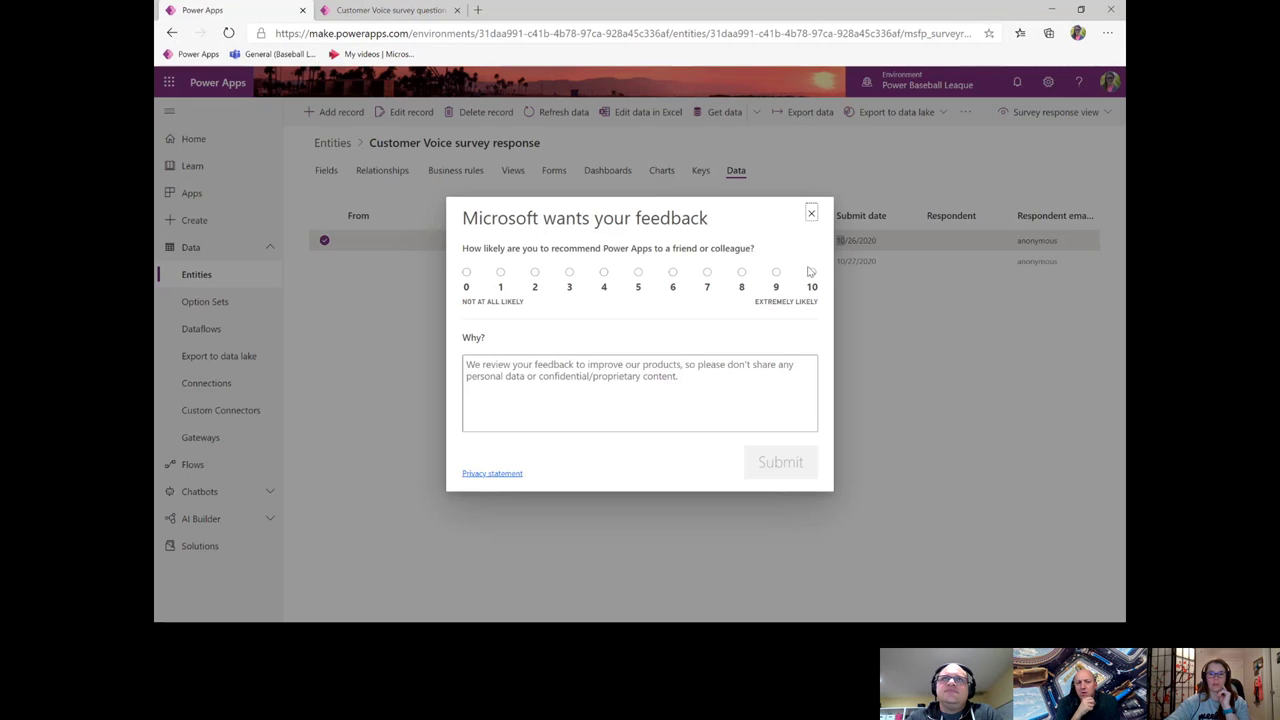
left_click(812, 214)
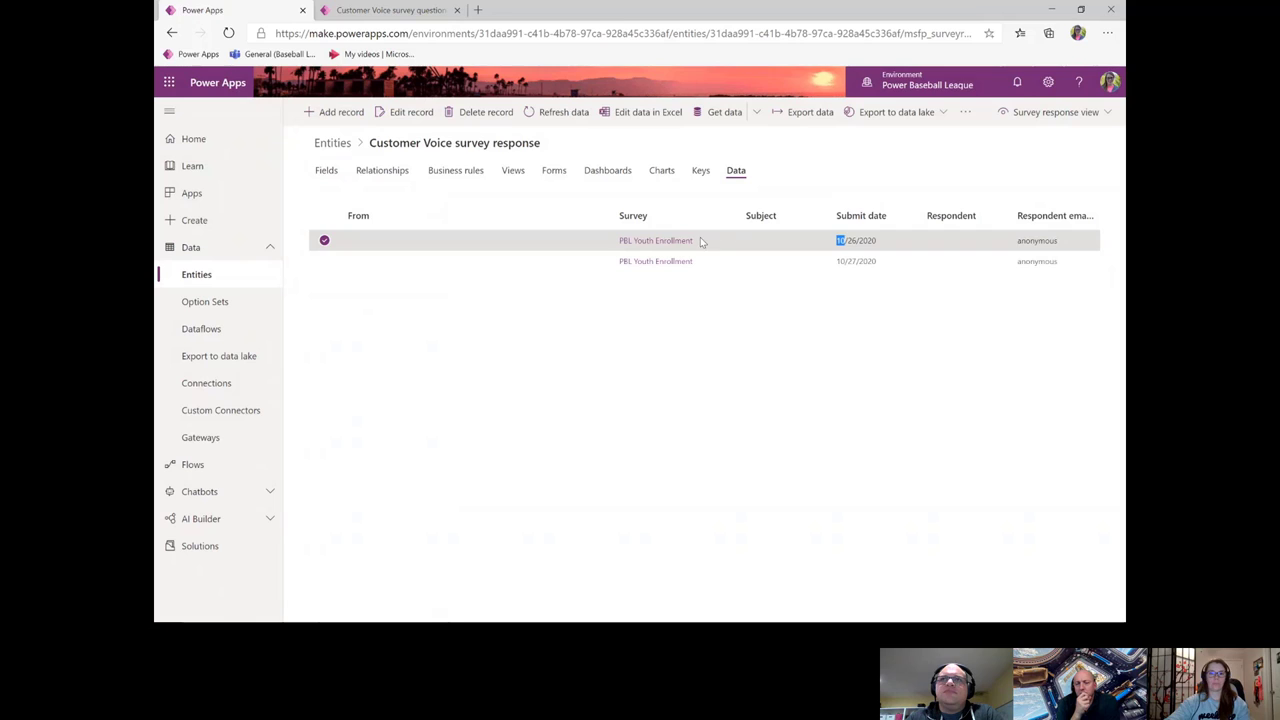
left_click(660, 241)
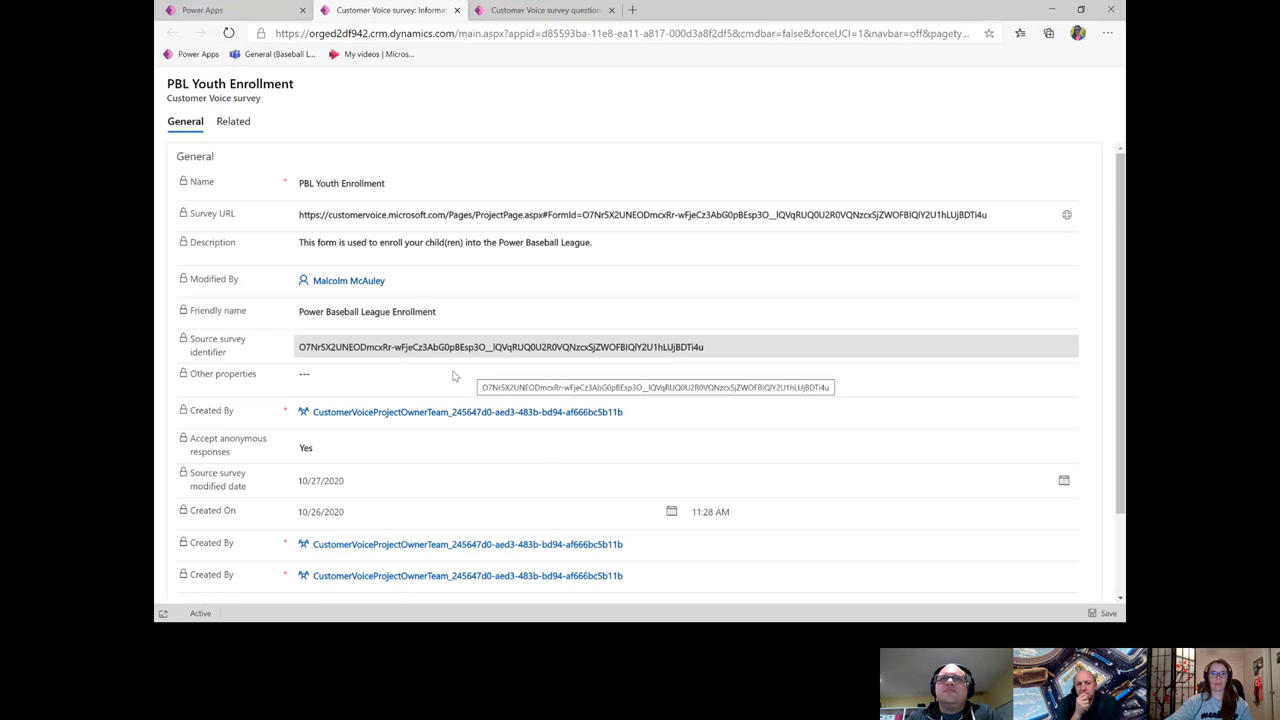
scroll(451, 374, "down", 2)
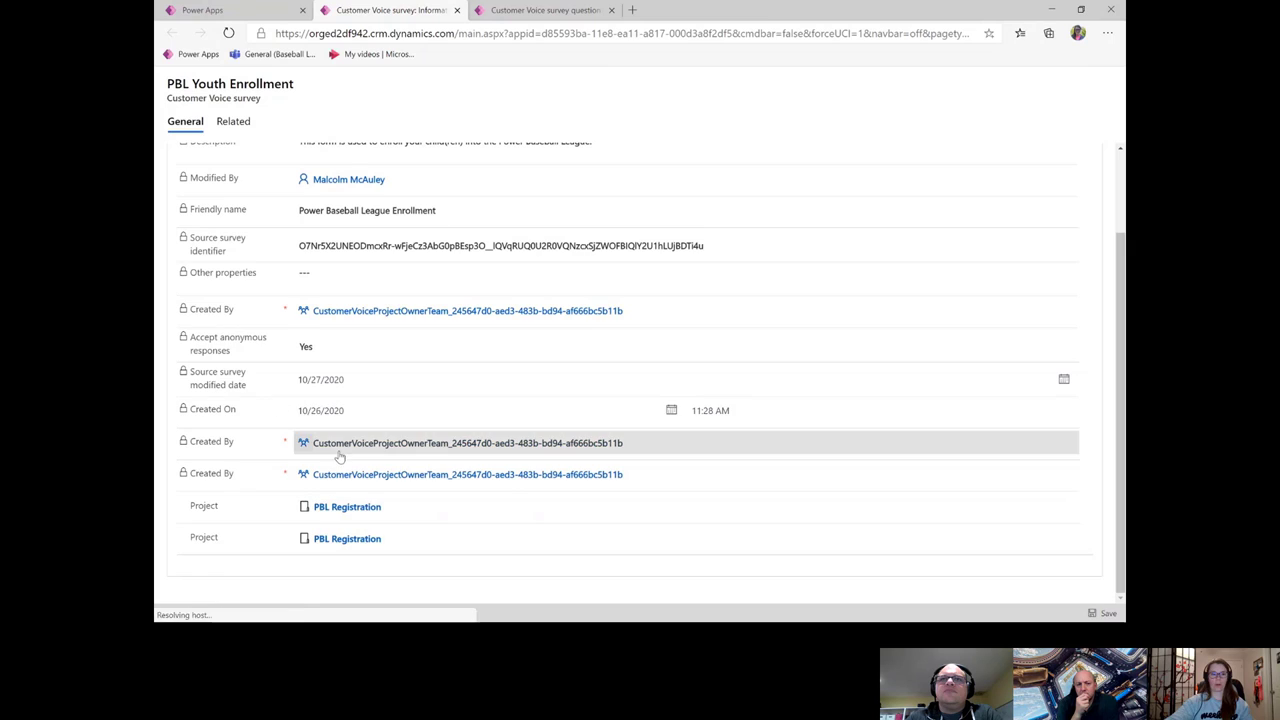
scroll(340, 451, "up", 2)
- Show the survey responses related to PBL Youth Enrollment and open the response from 10/26/2020 11:30 AM
left_click(234, 121)
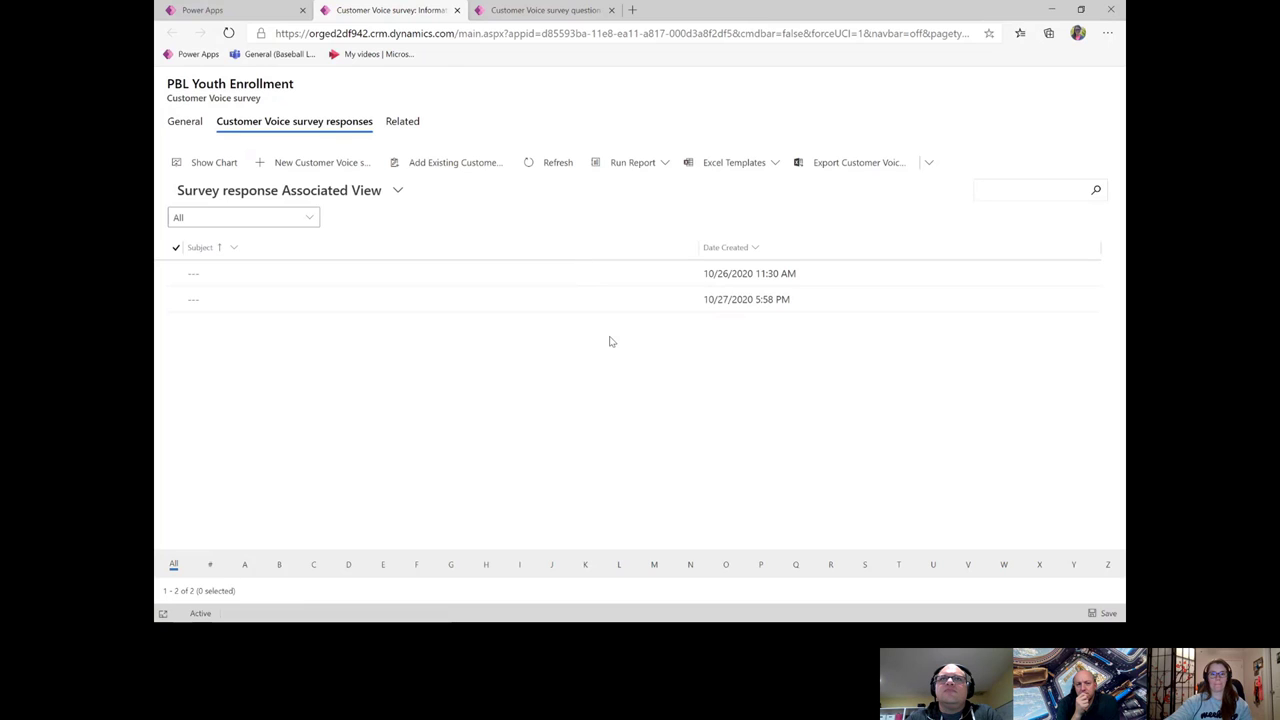
left_click(610, 276)
double_click(611, 278)
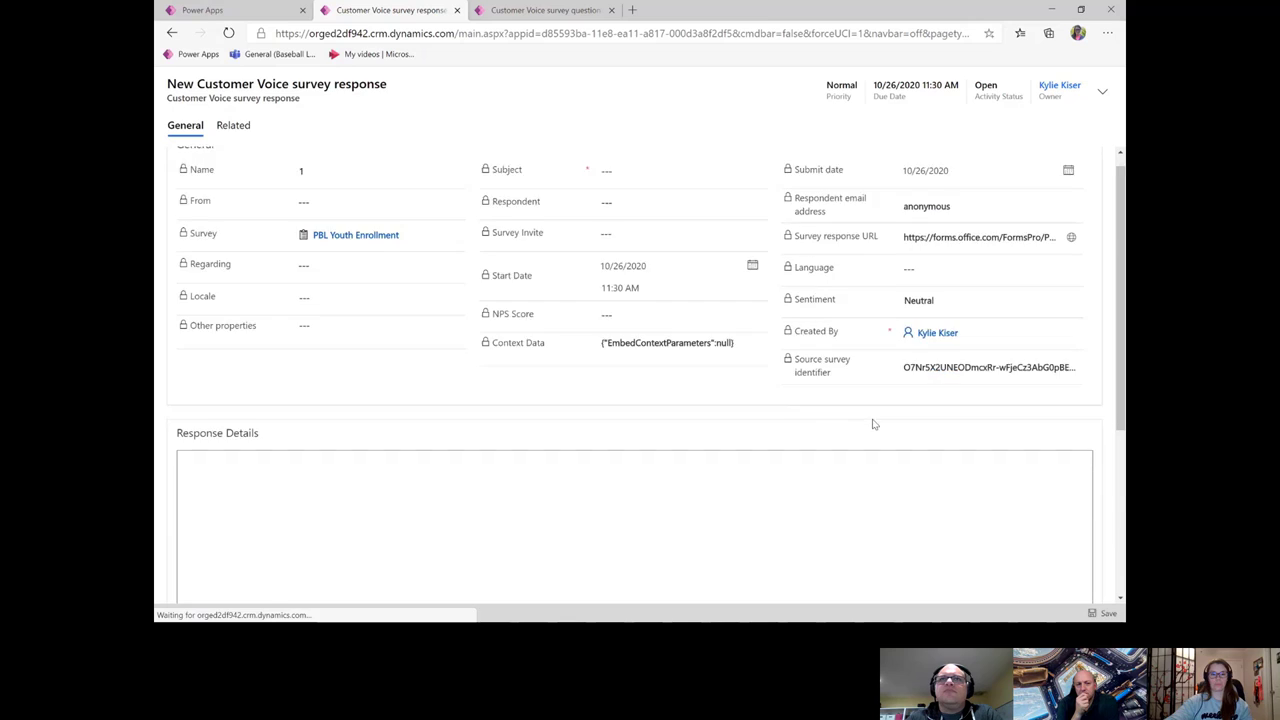
- Sign in to the embedded Response Details with the existing account and review the parent and youth answers
scroll(871, 423, "down", 2)
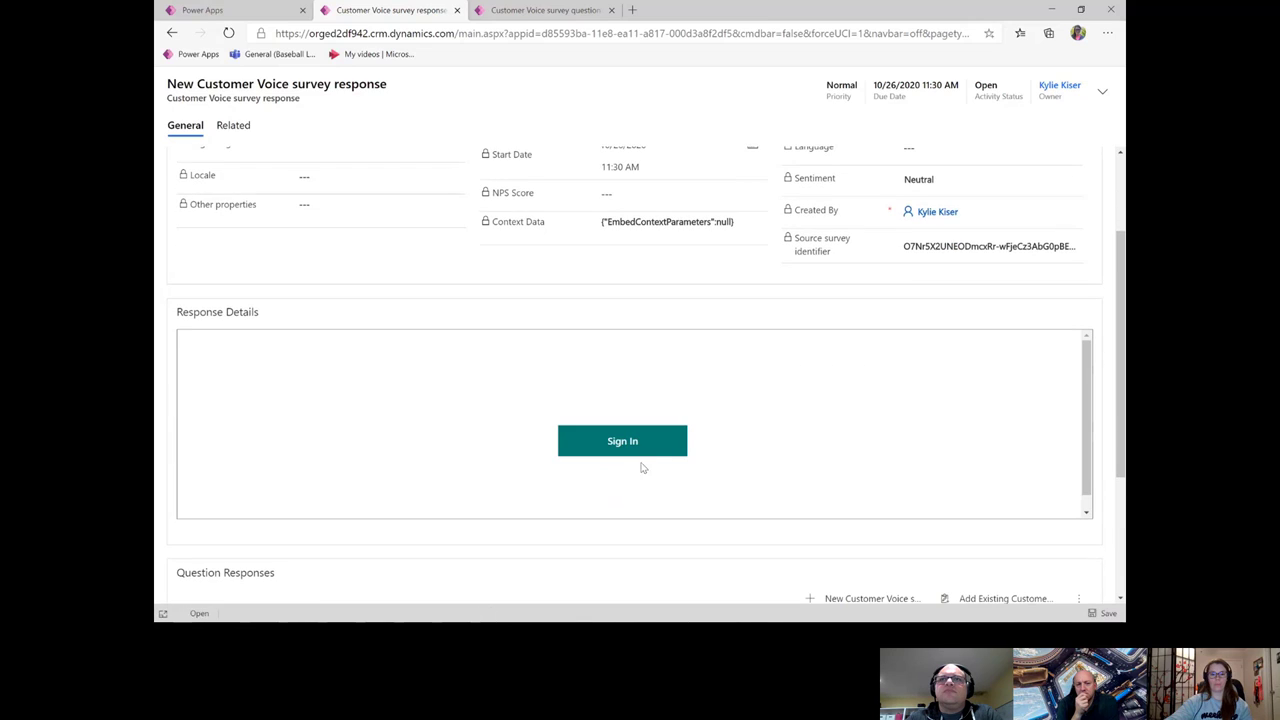
left_click(675, 440)
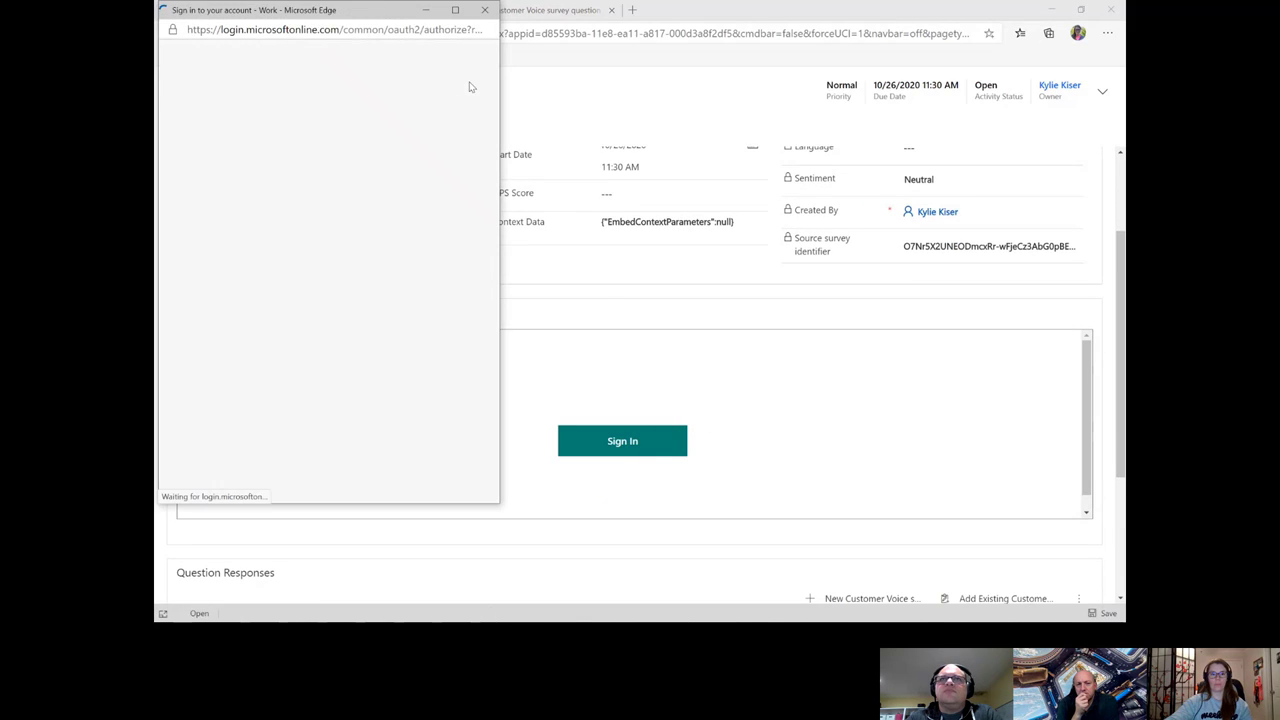
left_click(398, 132)
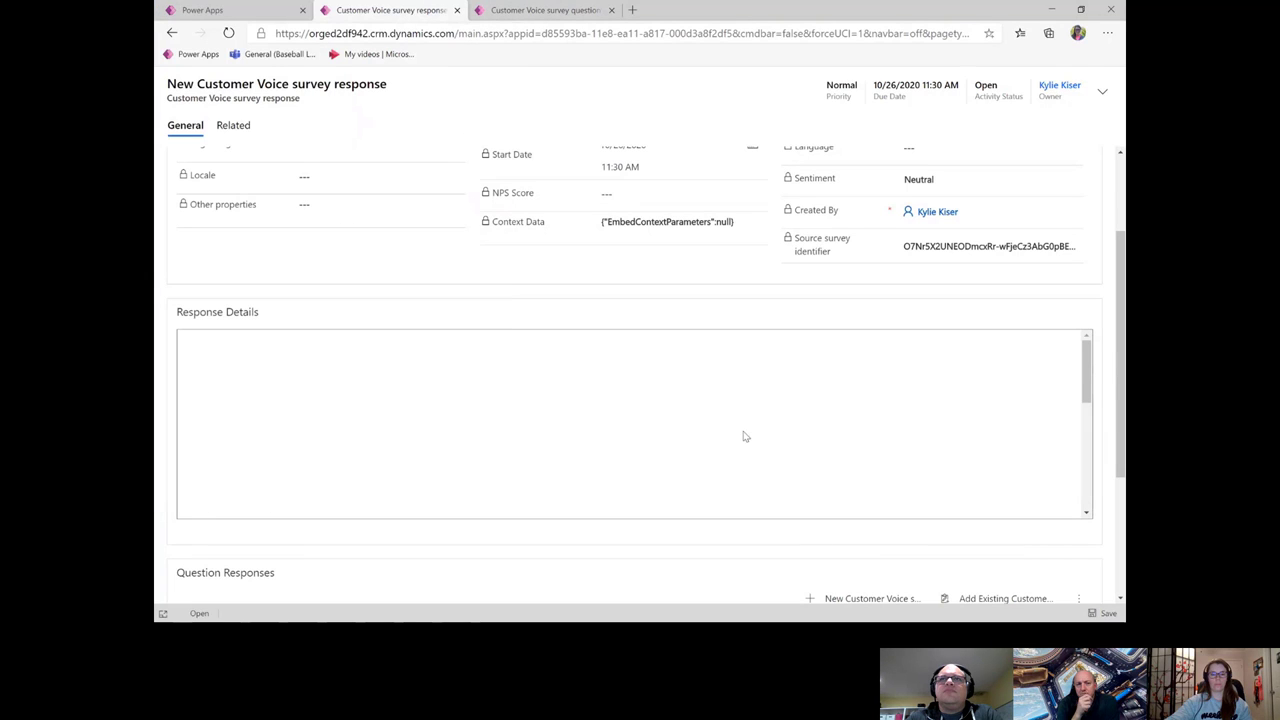
scroll(545, 384, "down", 10)
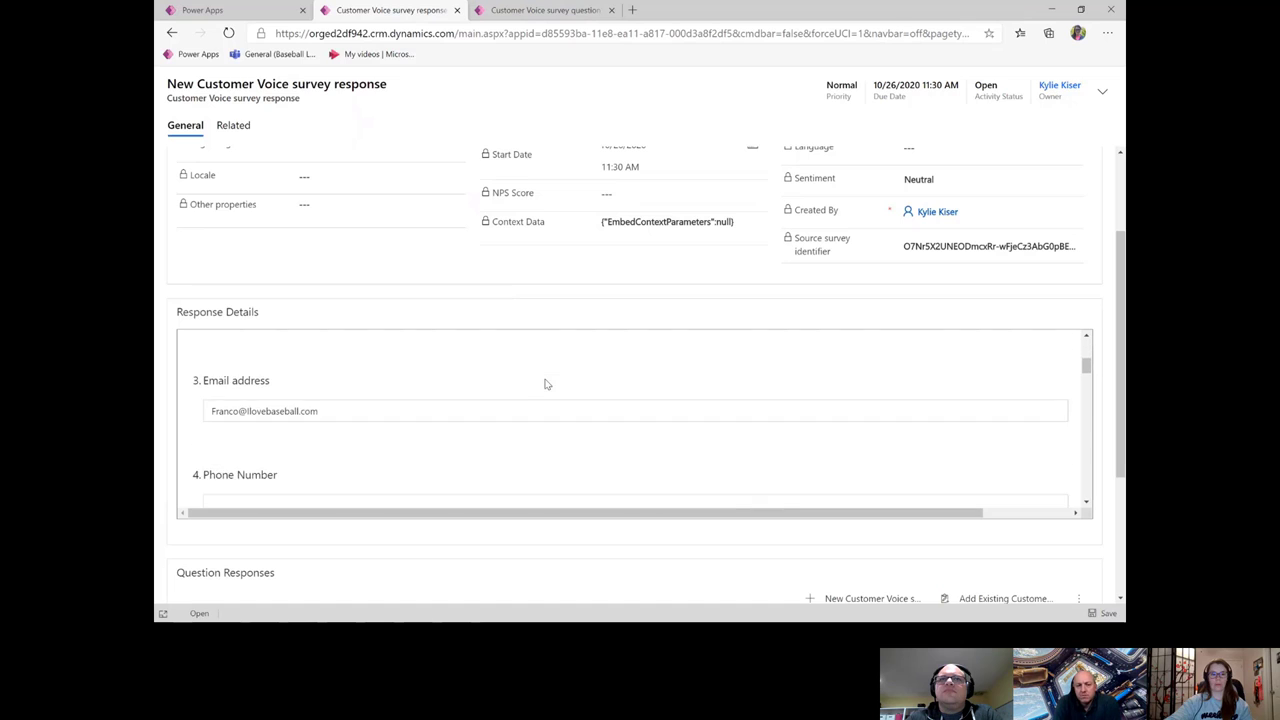
scroll(545, 384, "down", 10)
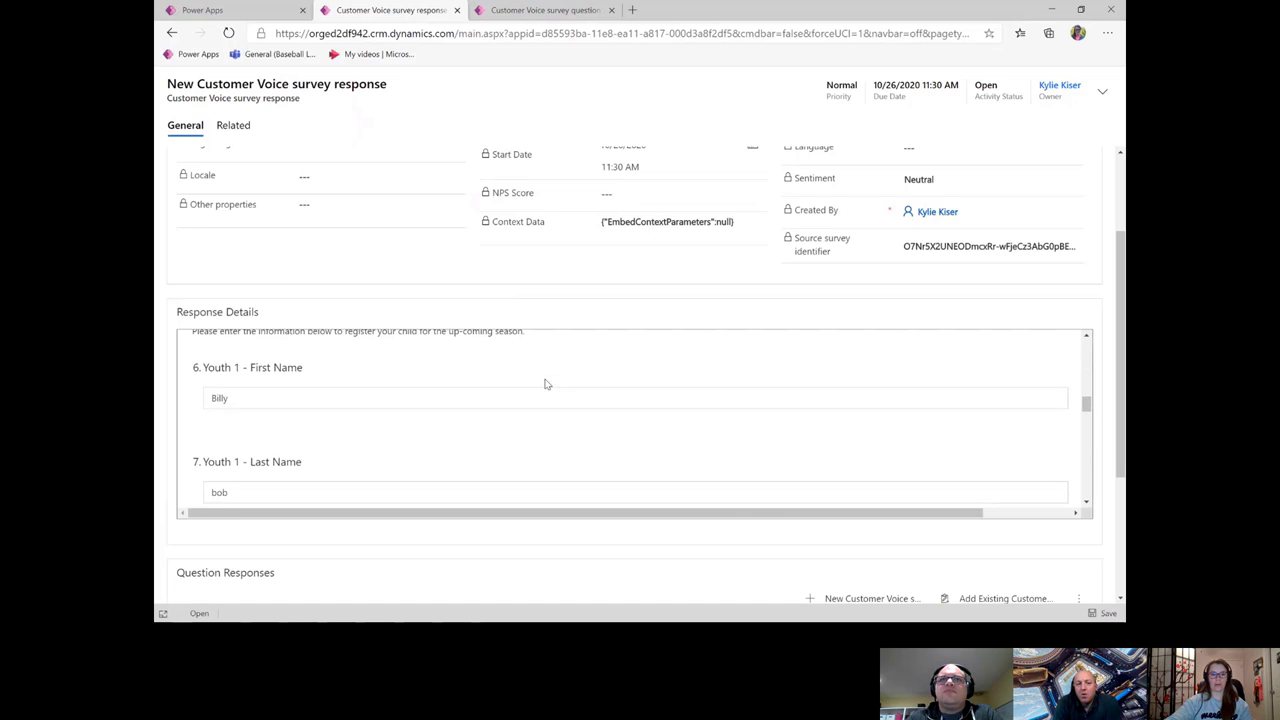
scroll(545, 384, "down", 5)
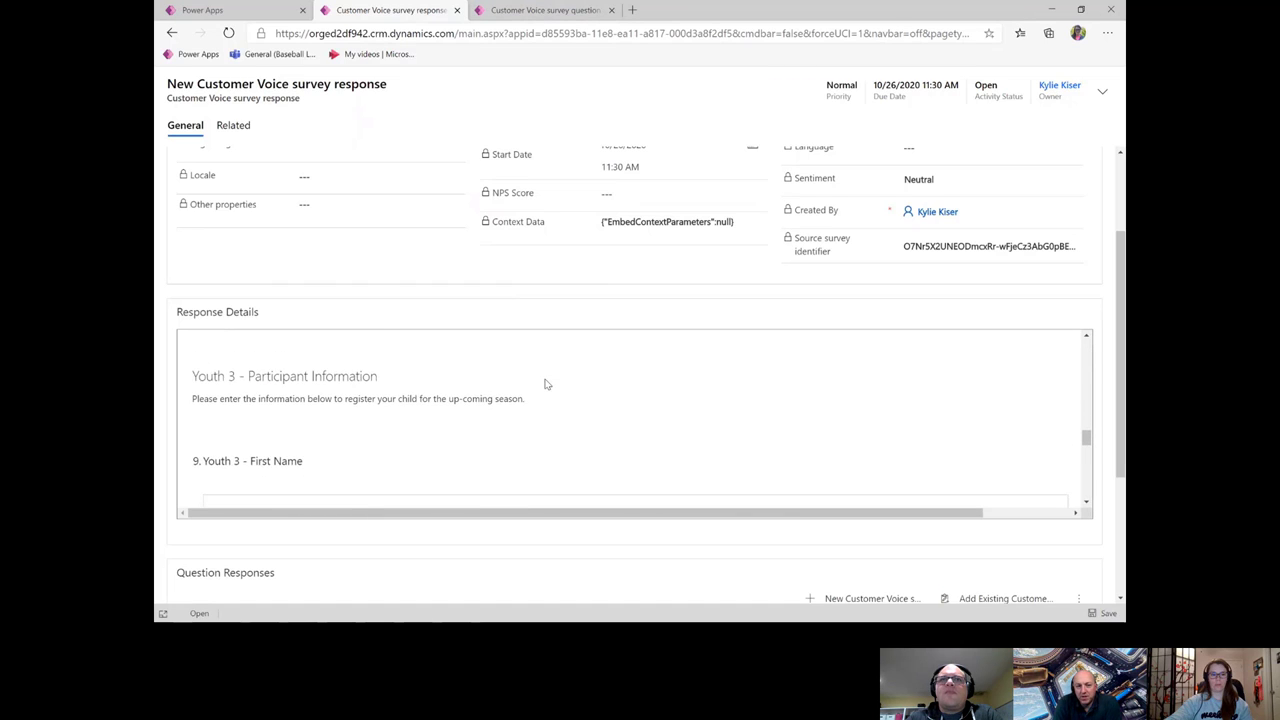
- Examine both pages of the response's Question Responses list and return to the first page
scroll(617, 571, "down", 2)
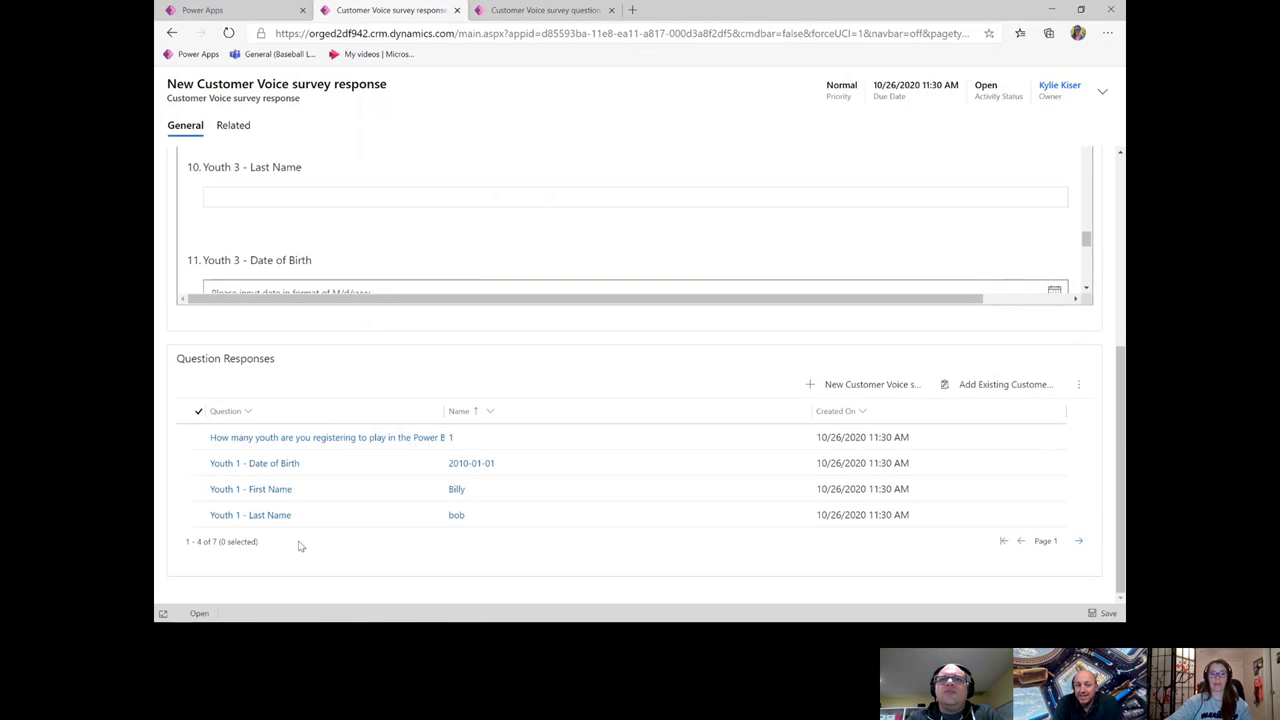
left_click(1079, 541)
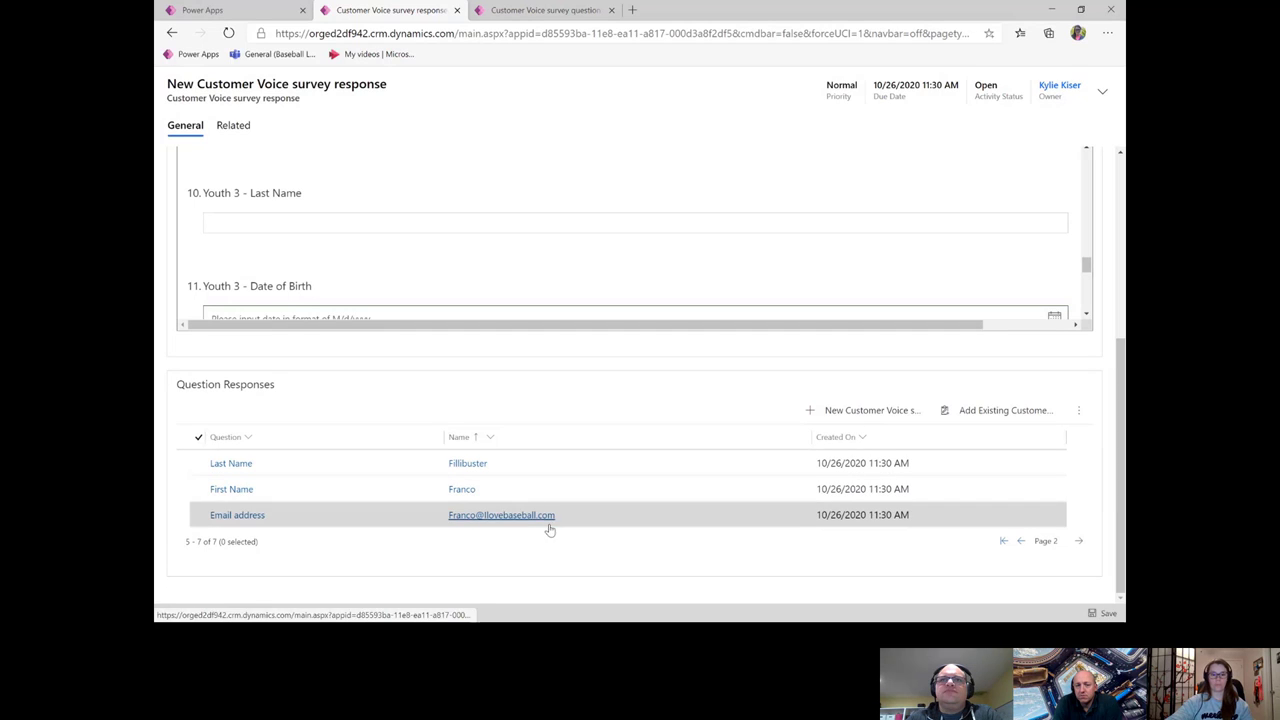
left_click(1020, 541)
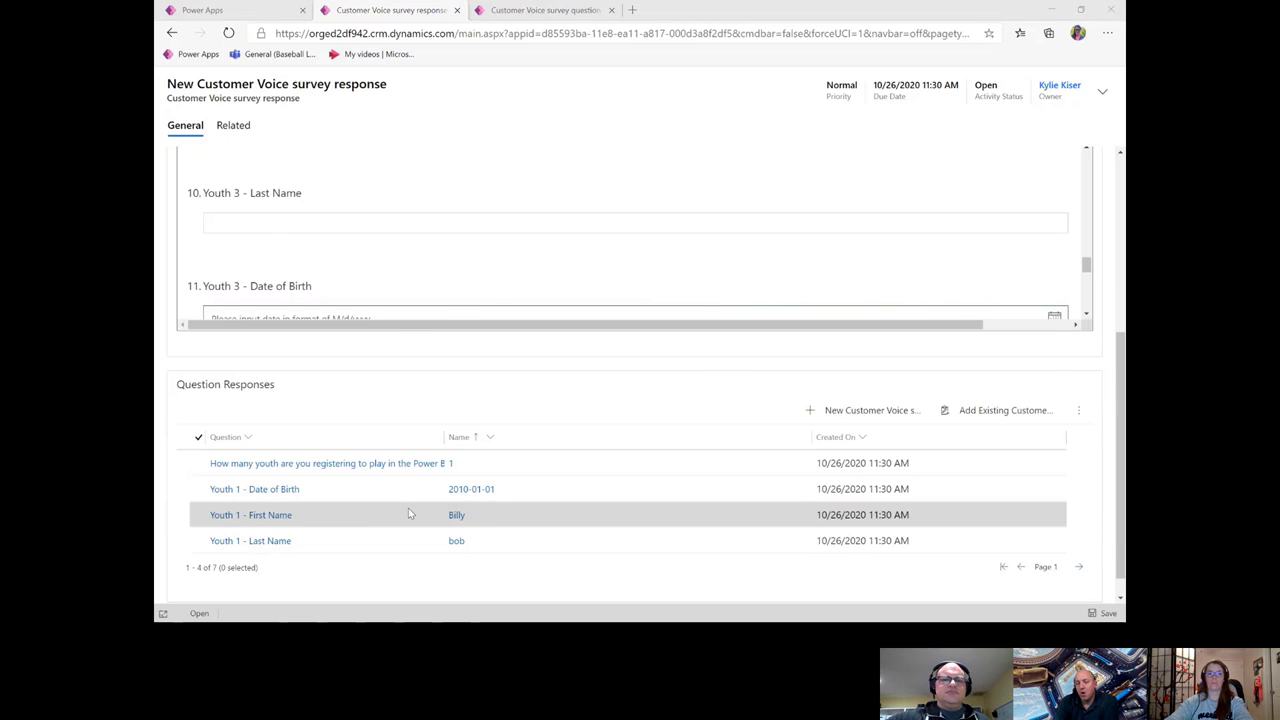
- Switch to Microsoft Whiteboard and add a second line reading "Parent Data Only" to the Get Related Survey Questions text
key("alt+Tab")
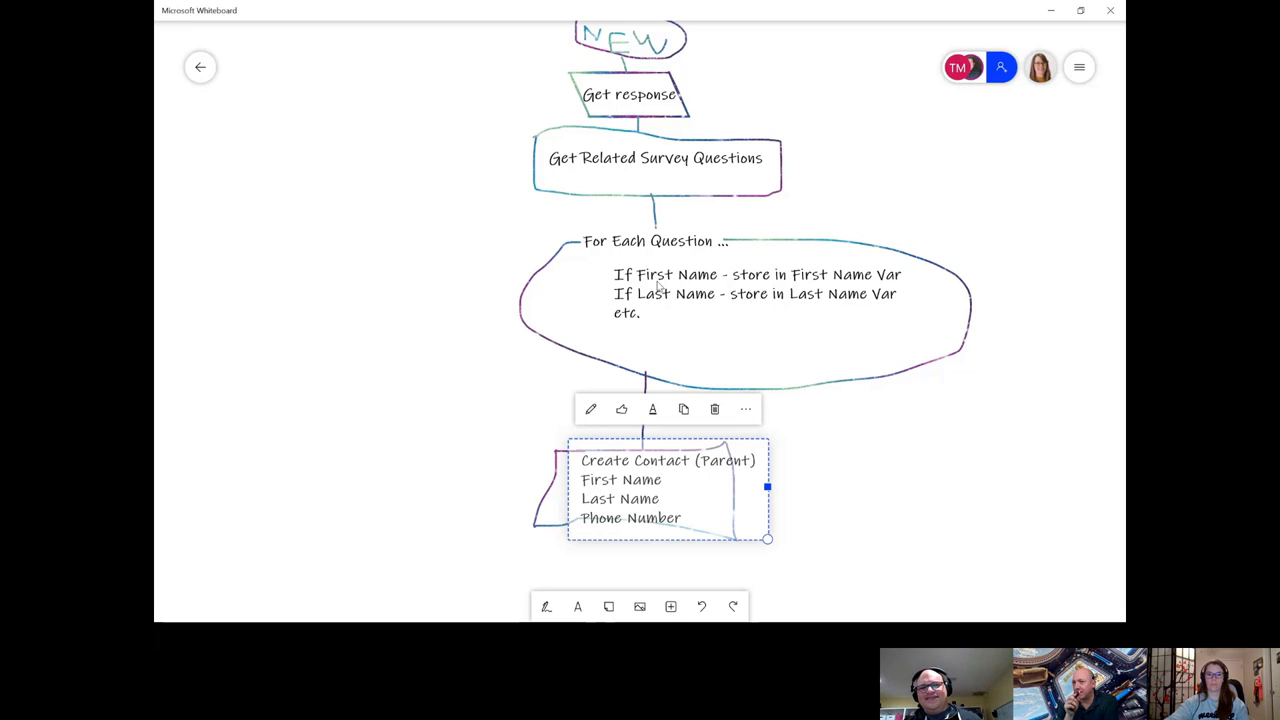
left_click(632, 165)
left_click(632, 165)
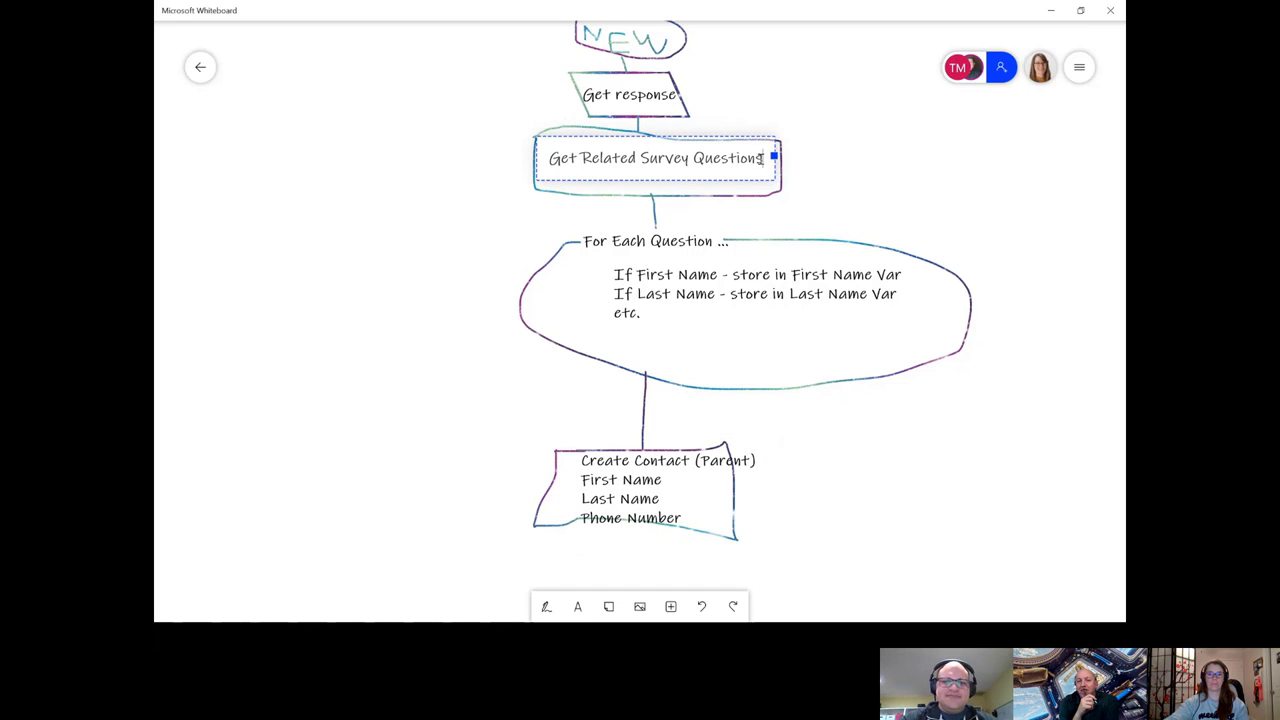
key("Return")
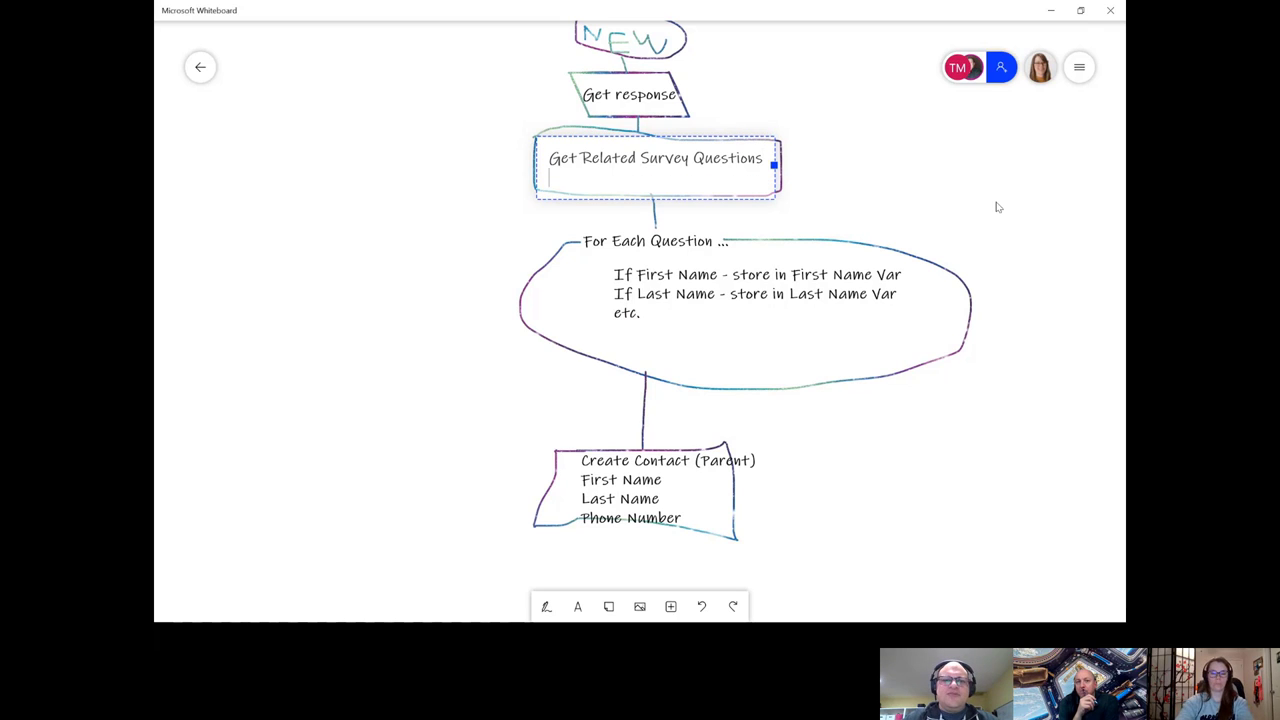
type("Parent ")
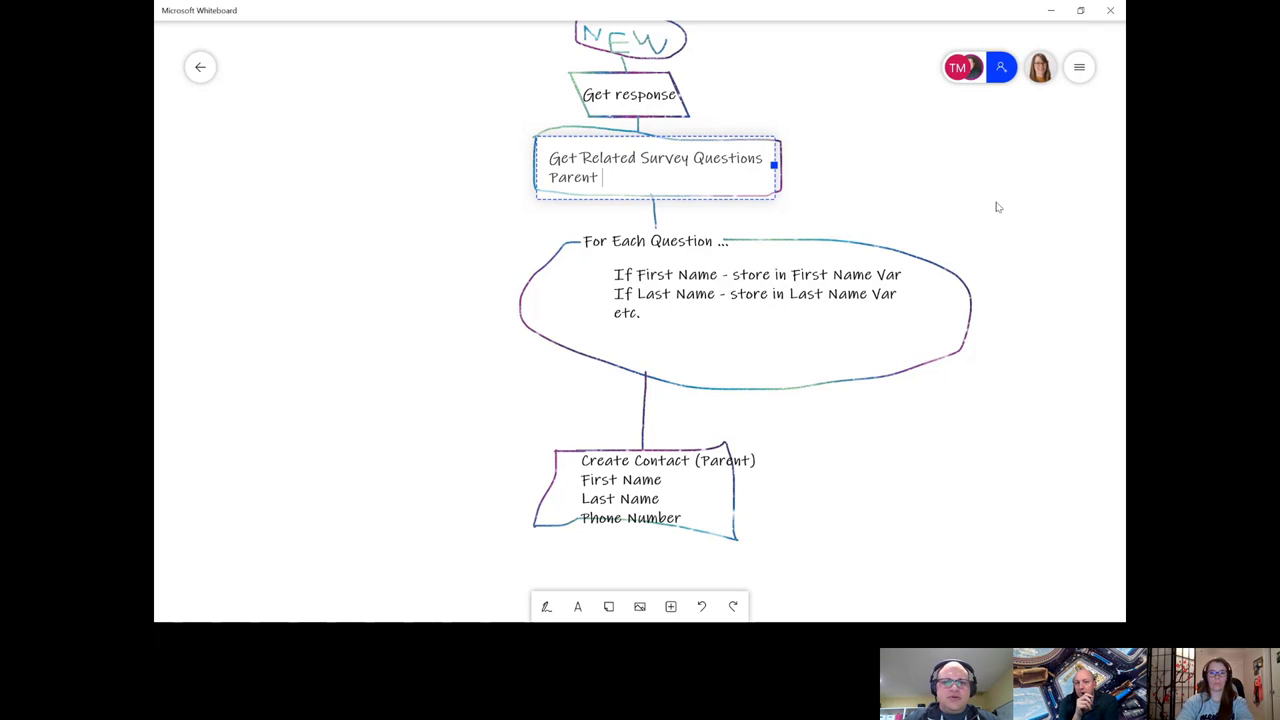
type("Data Only")
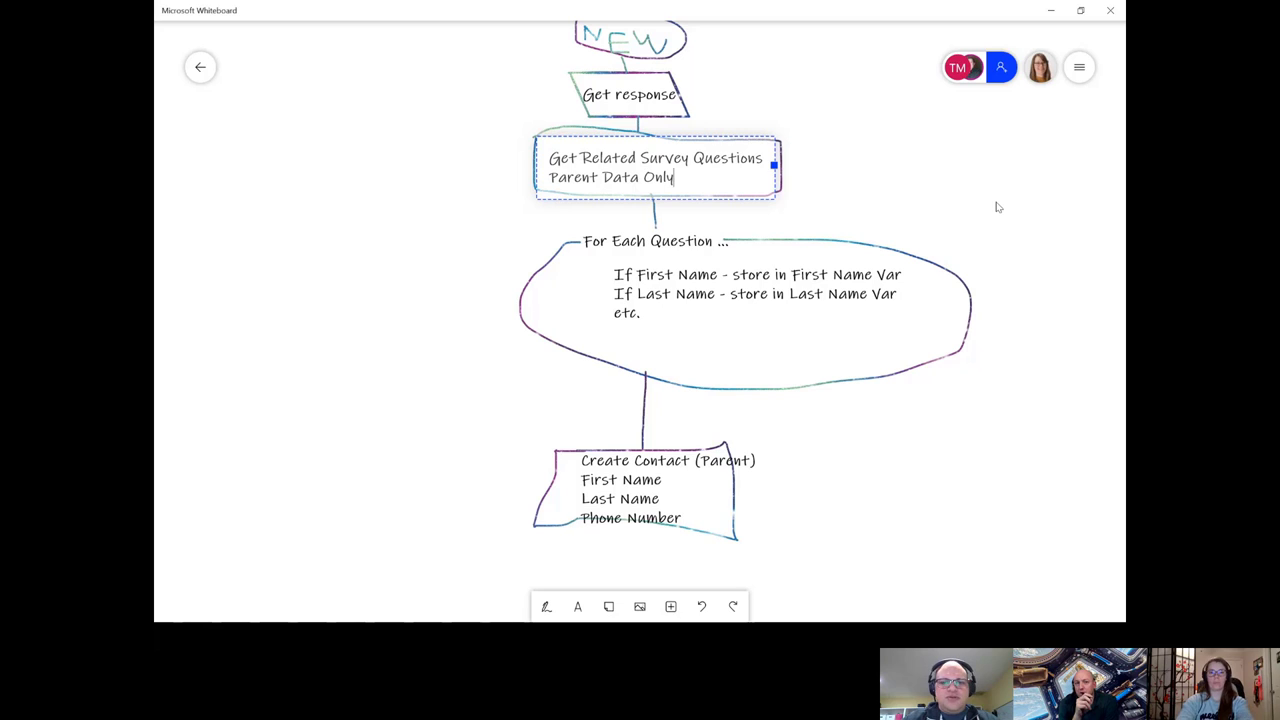
left_click(974, 403)
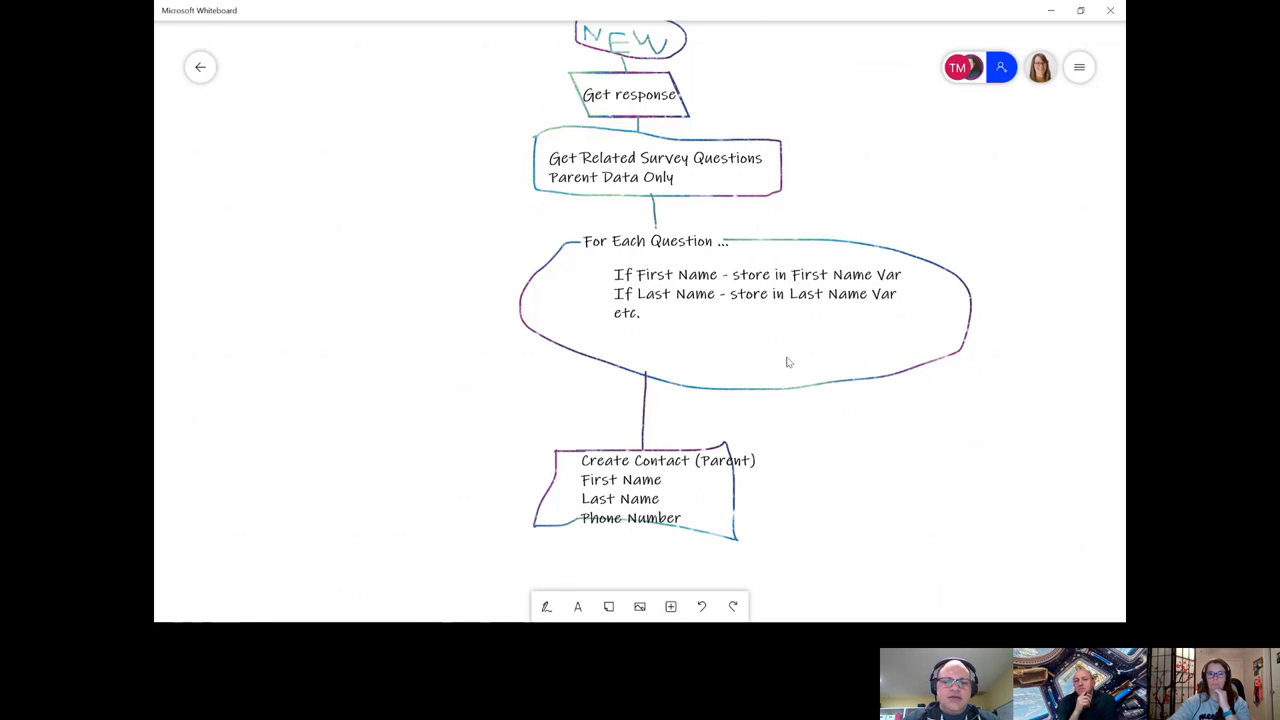
- Shift the text block about storing first and last names in variables slightly left inside the For Each Question loop
left_click(622, 320)
mouse_move(622, 320)
left_mouse_down()
mouse_move(646, 320)
mouse_move(626, 320)
mouse_move(634, 328)
left_mouse_up()
left_click(742, 323)
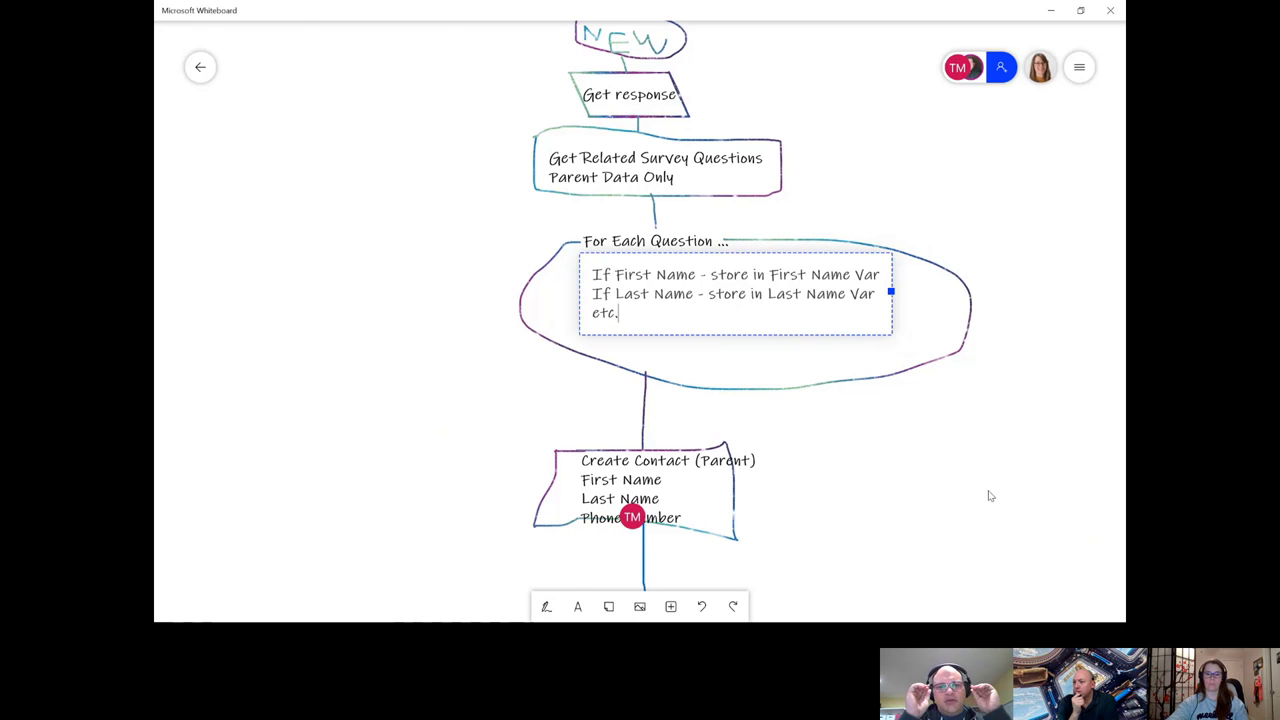
- Move the "FetchXML - Questions with Youth*" text into the blue rectangle below Create Contact (Parent) and shrink it to fit inside
left_click_drag(989, 491, 986, 274)
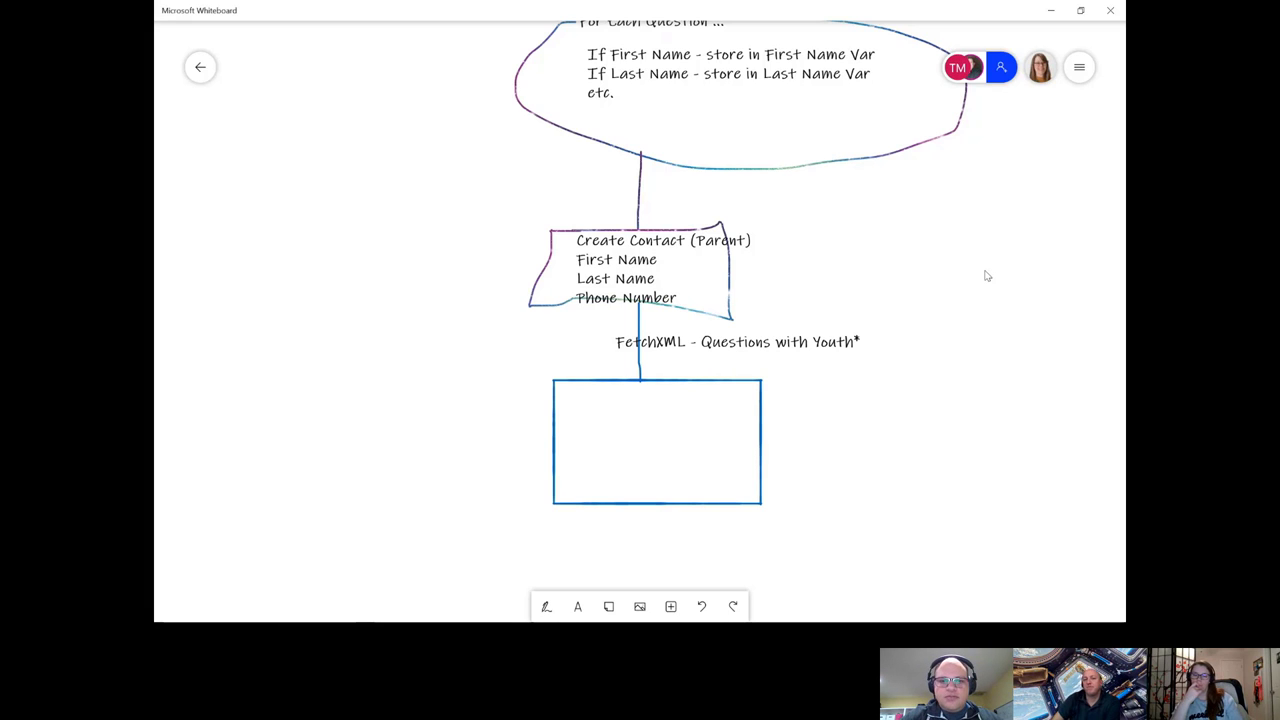
left_click(805, 343)
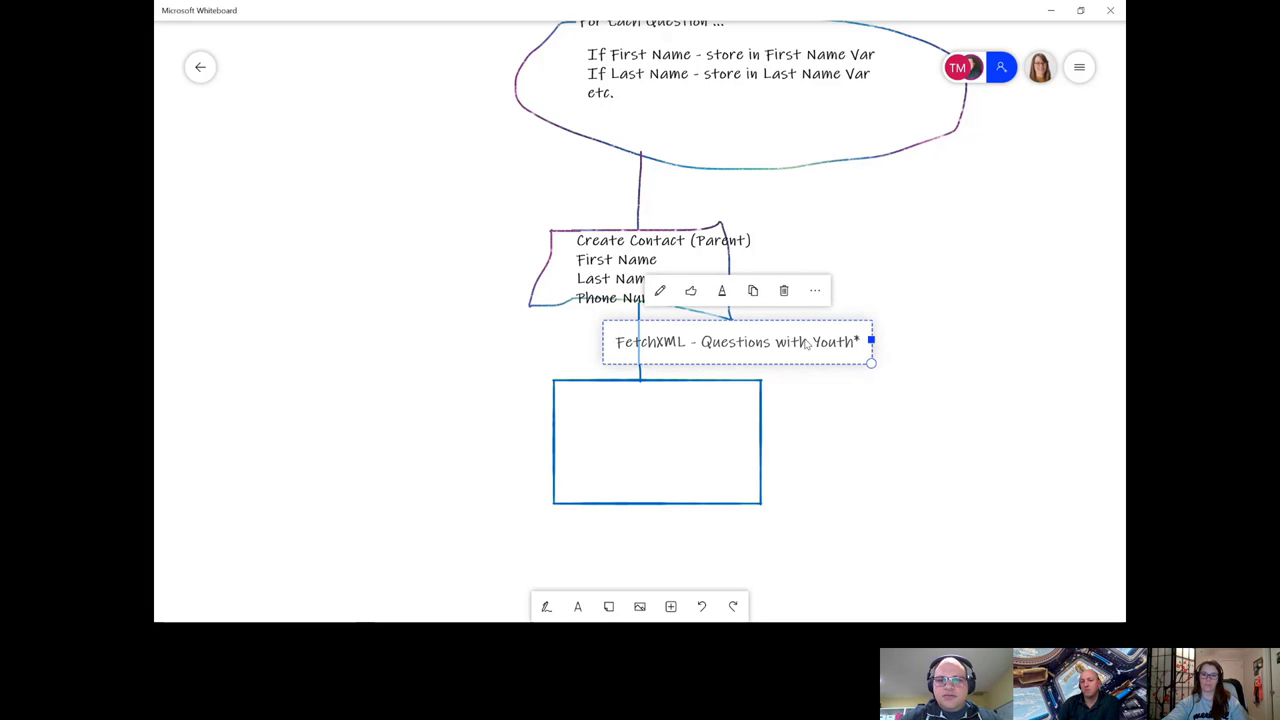
left_click_drag(805, 343, 766, 423)
scroll(707, 446, "right", 1)
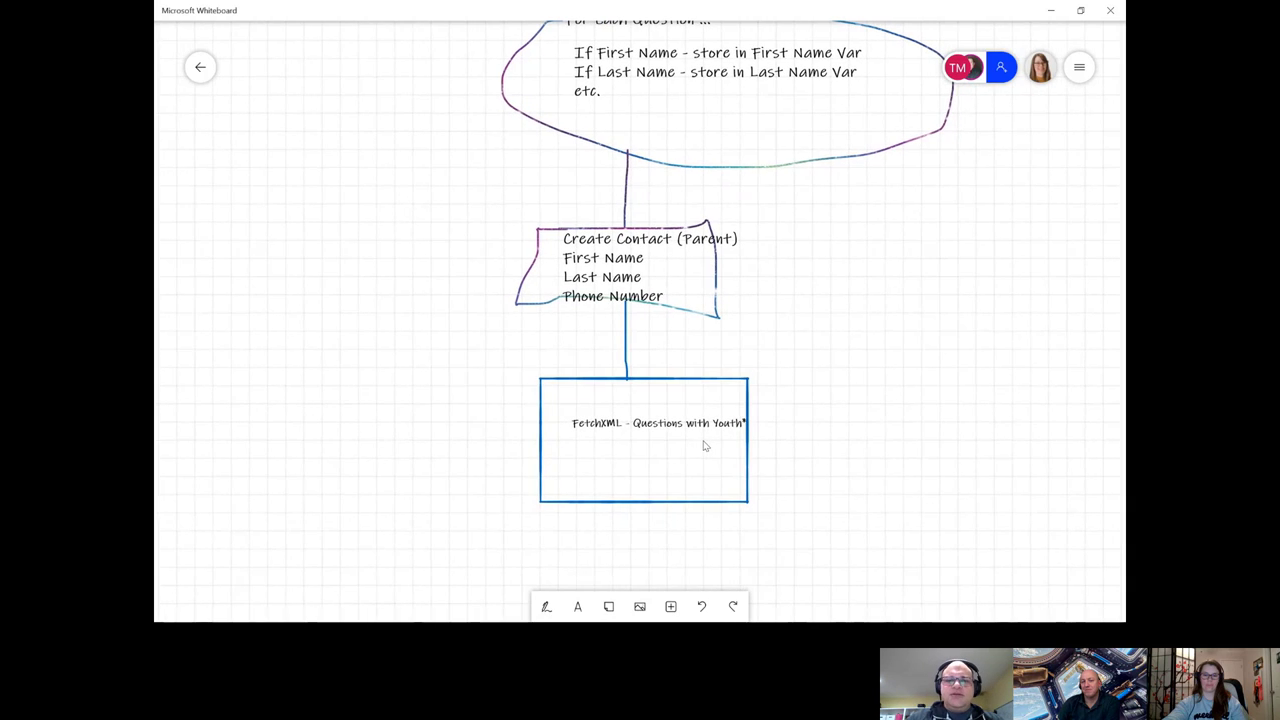
left_click(700, 427)
left_click_drag(700, 427, 687, 427)
left_click(879, 385)
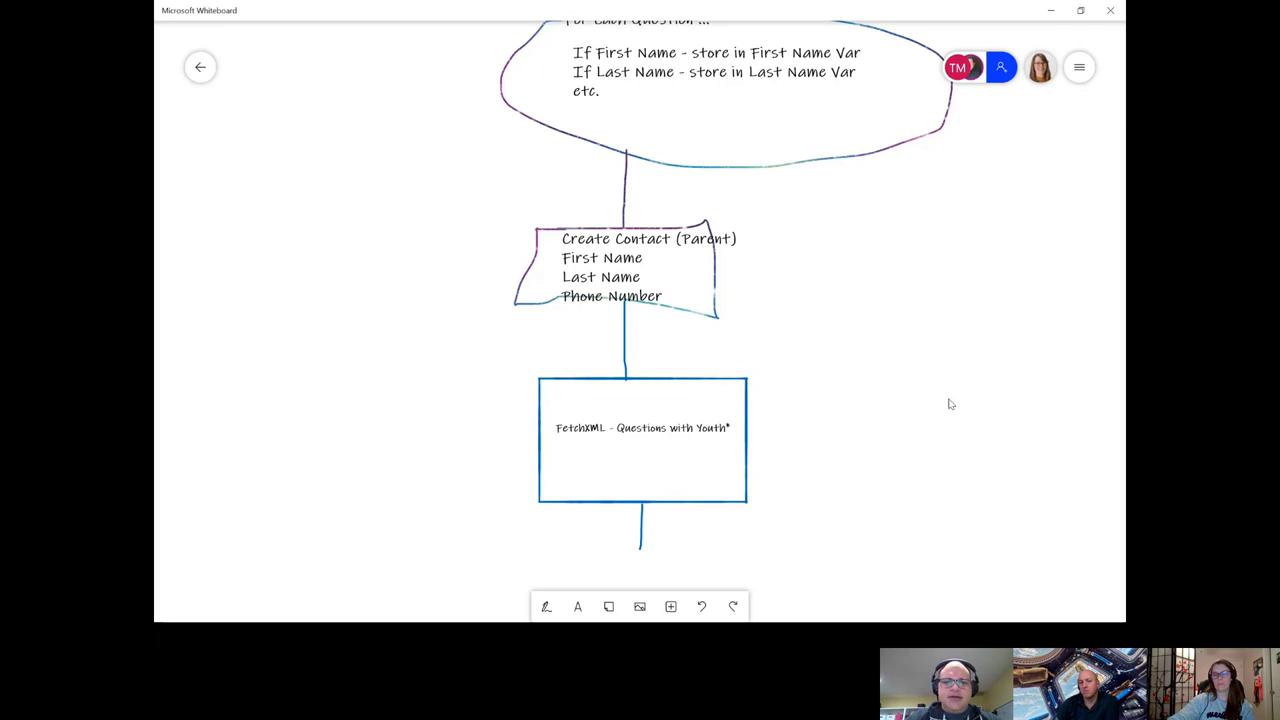
- Check the survey response's Question Responses list in the browser, return to Microsoft Whiteboard and review the parent part of the flowchart
left_click_drag(929, 463, 907, 289)
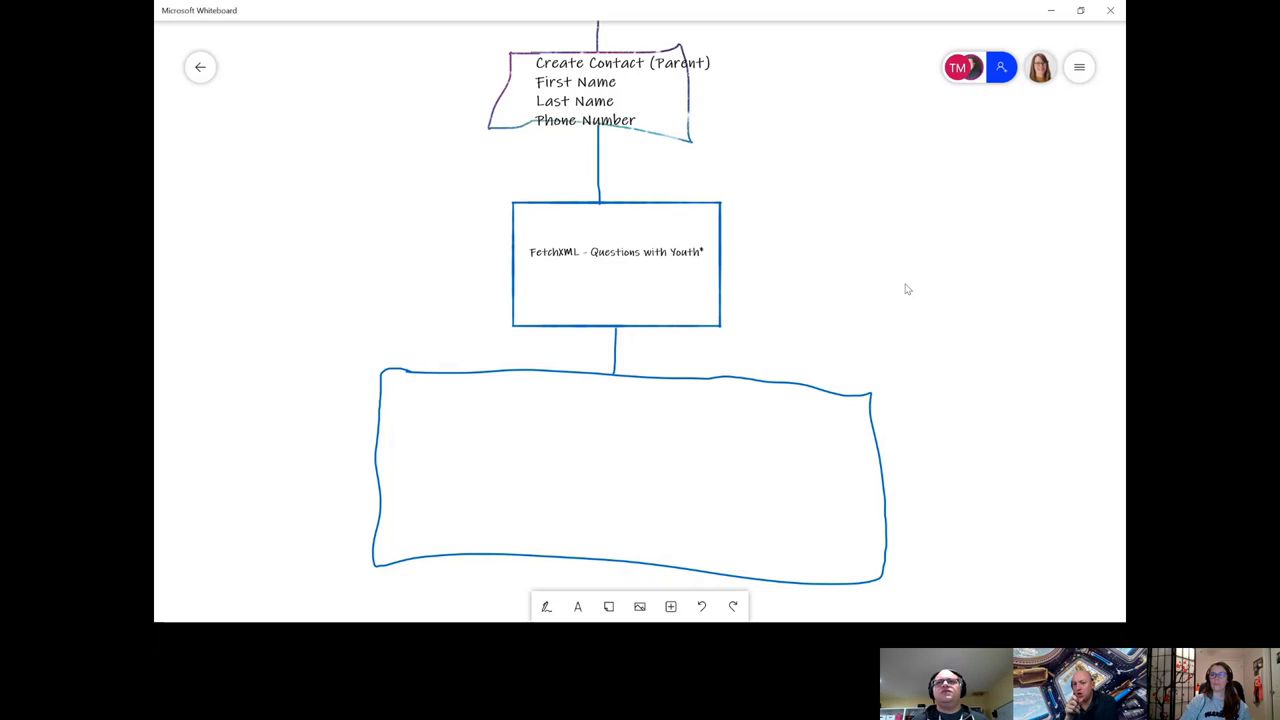
key("alt+Tab")
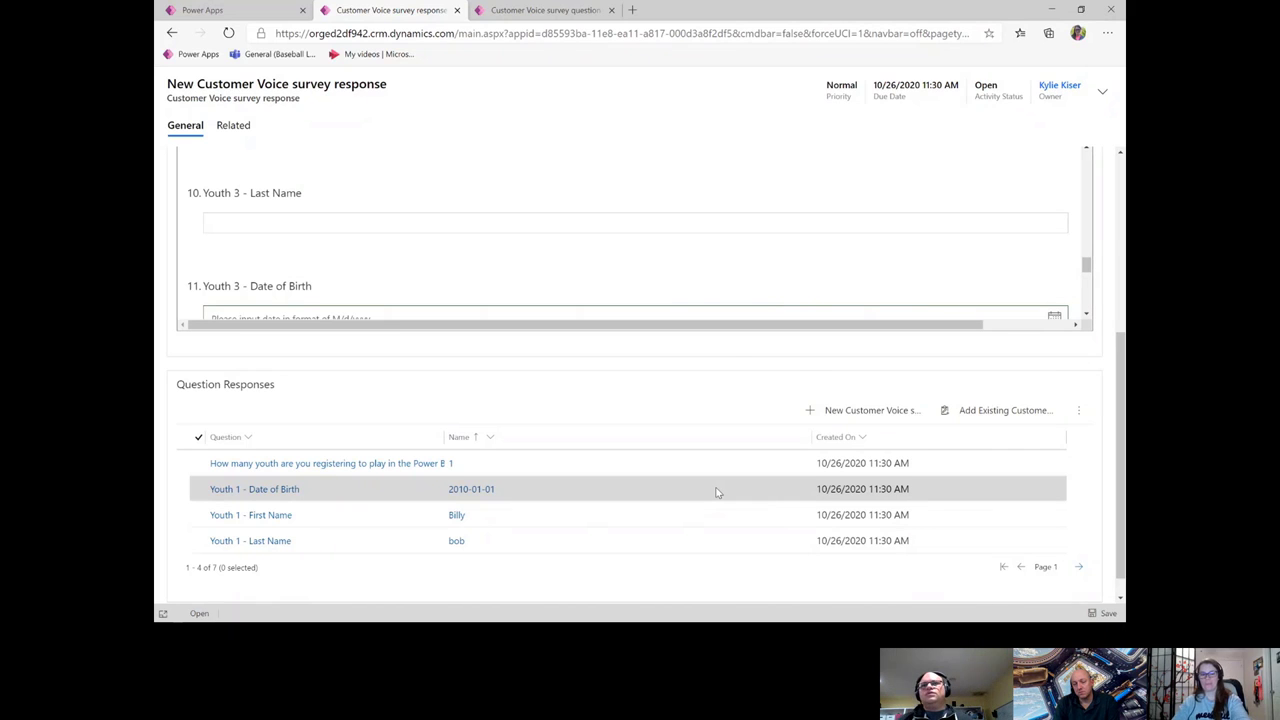
key("alt+Tab")
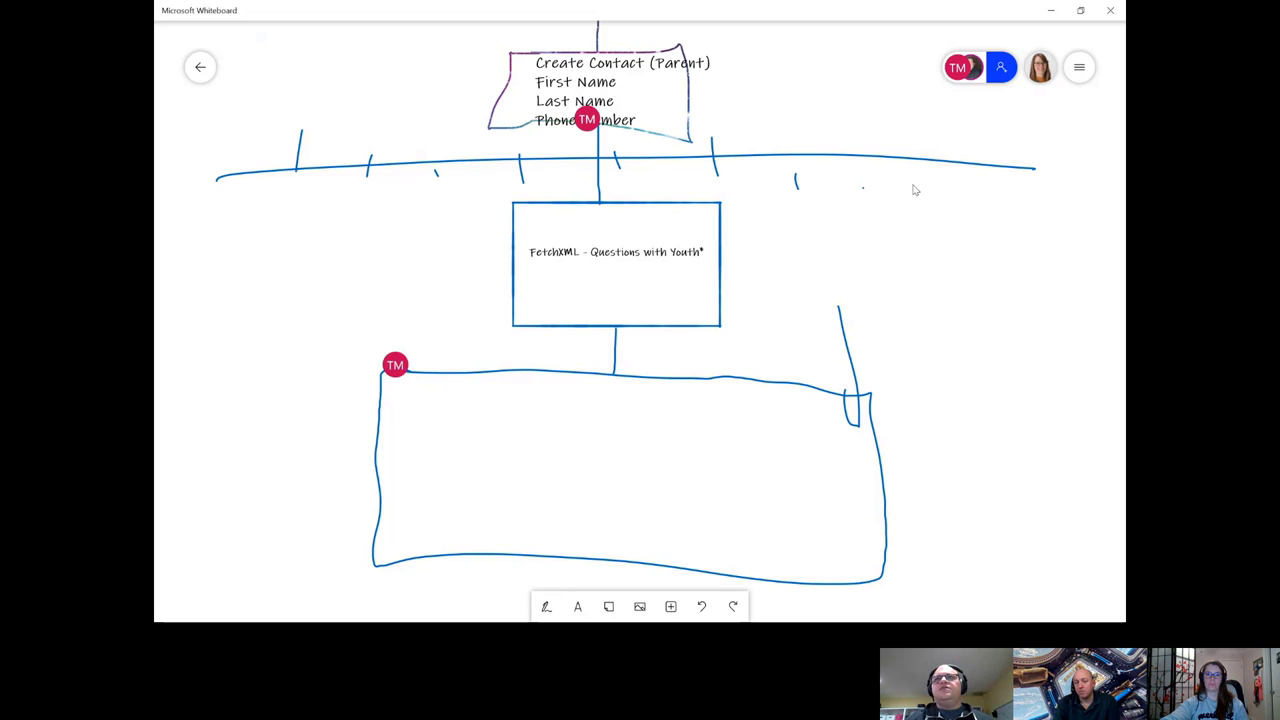
left_click_drag(914, 189, 920, 551)
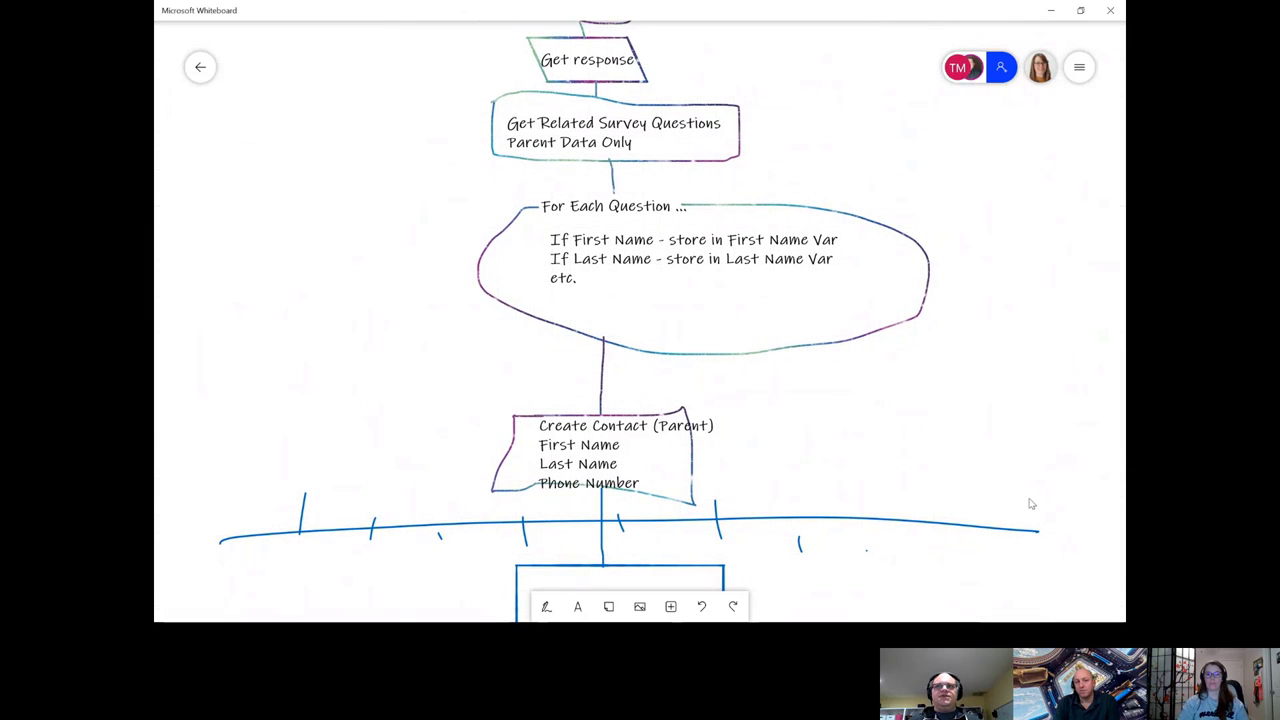